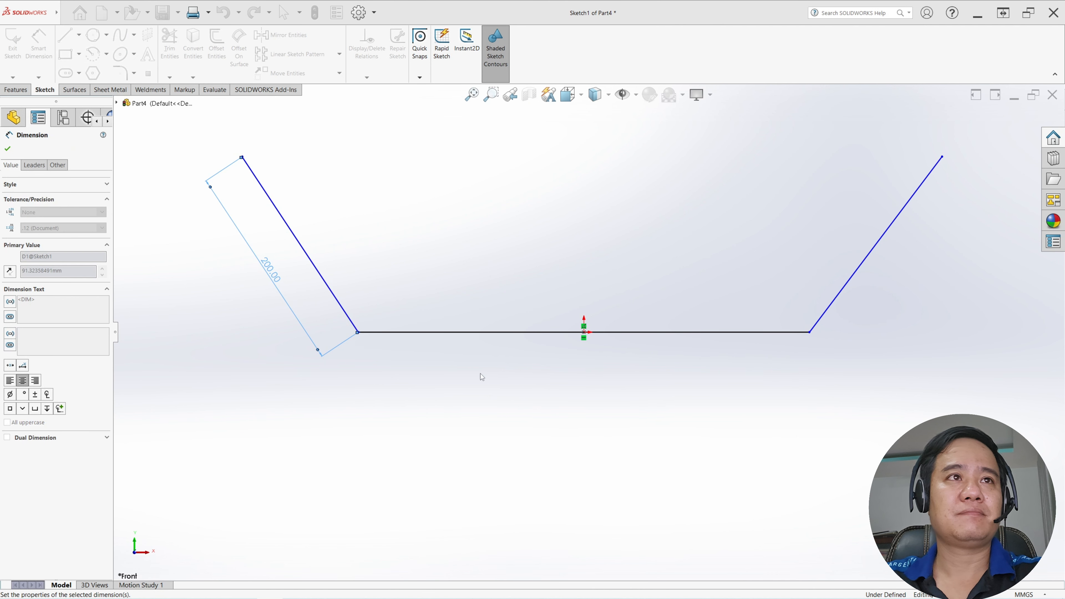
# Dimension the horizontal base line and the right slanted line to 200 mm each
pyautogui.click(512, 333)
pyautogui.click(525, 373)
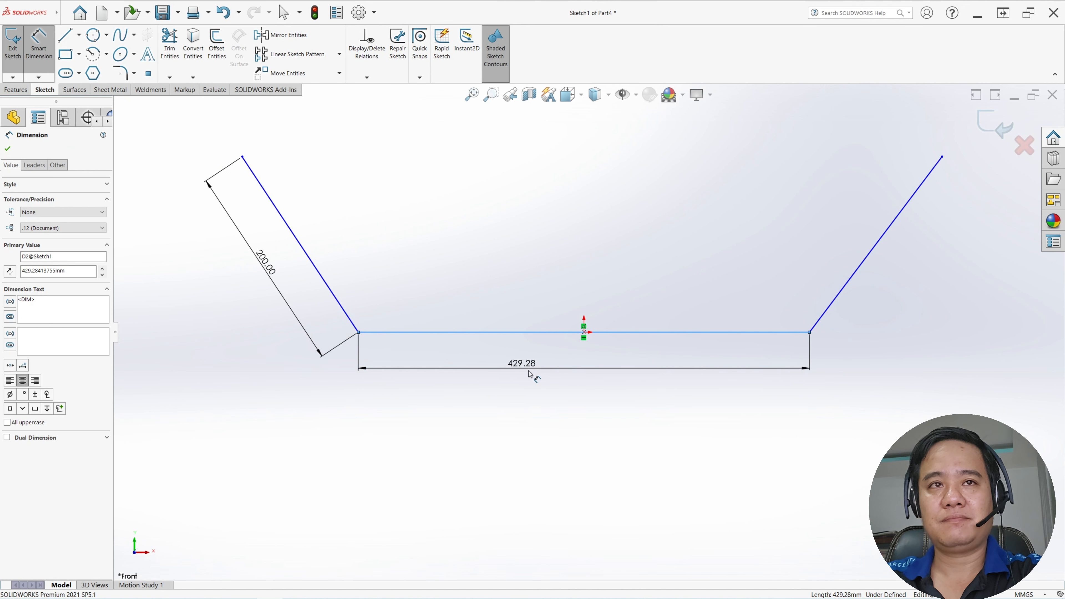
pyautogui.write('200')
pyautogui.press('Return')
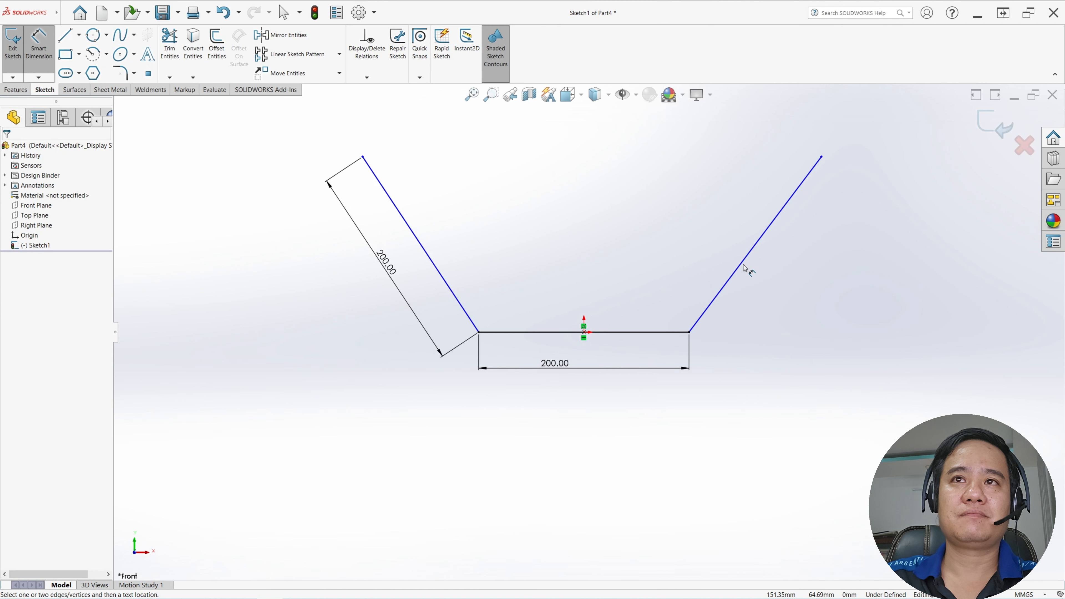
pyautogui.click(742, 263)
pyautogui.click(777, 298)
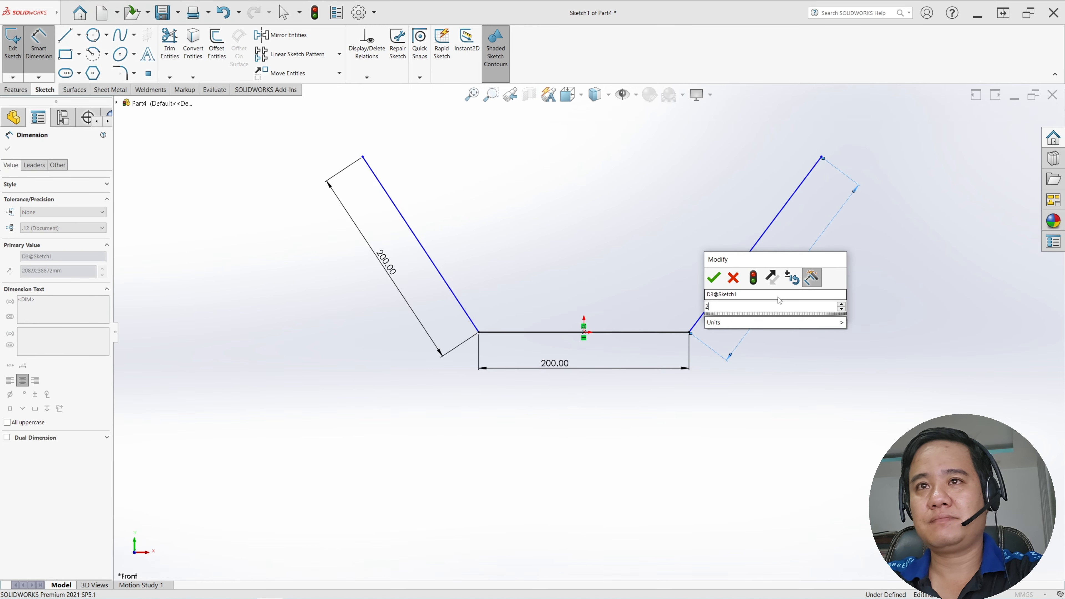
pyautogui.write('200')
pyautogui.press('Return')
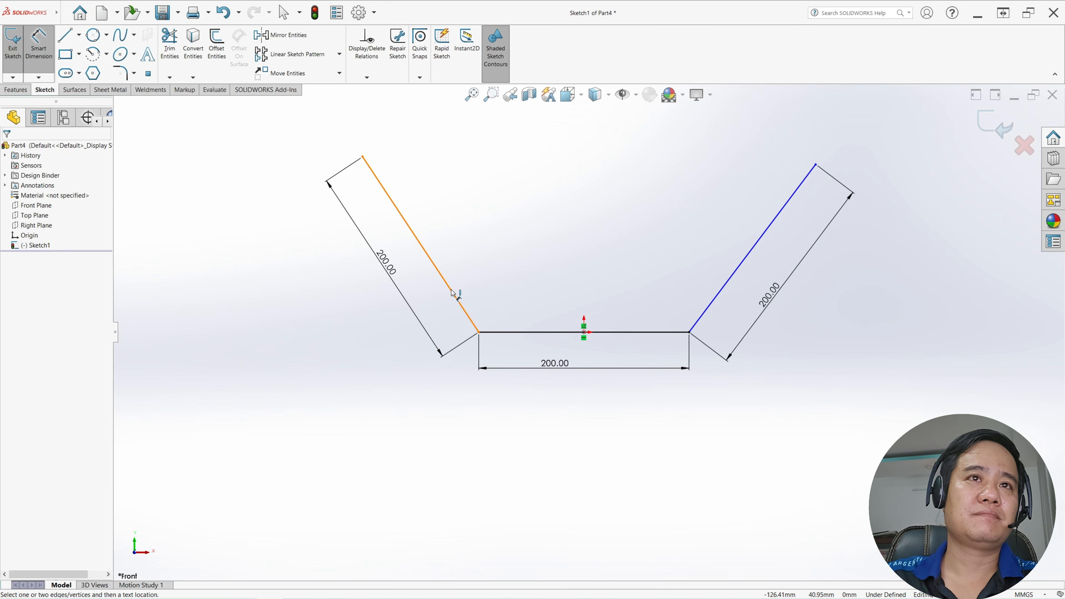
# Set the angle between each slanted line and the base line to 120° and exit the sketch
pyautogui.click(453, 290)
pyautogui.click(507, 333)
pyautogui.click(495, 307)
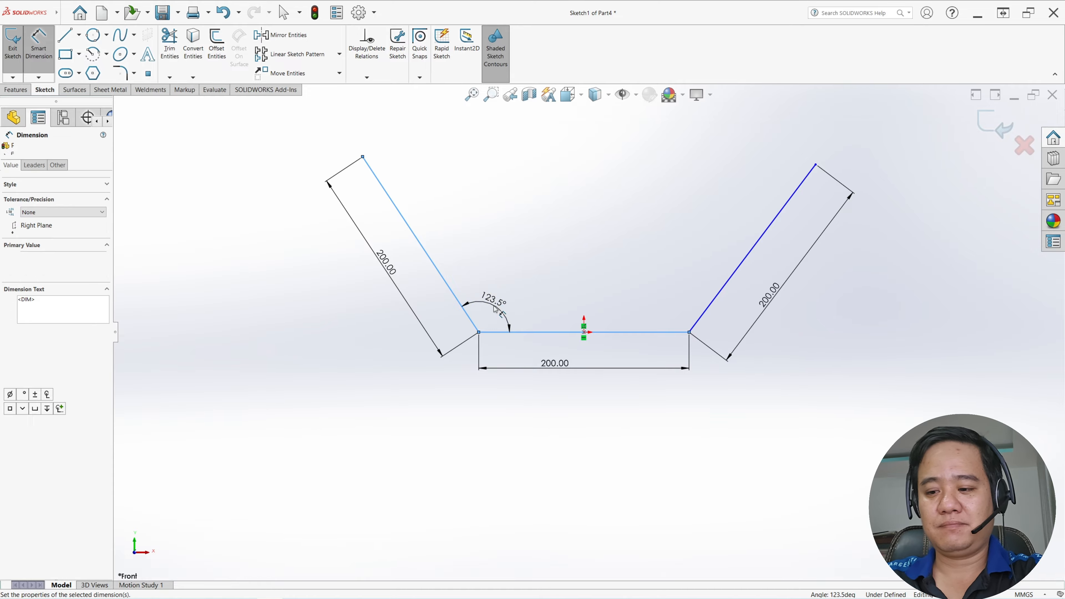
pyautogui.write('120')
pyautogui.press('Return')
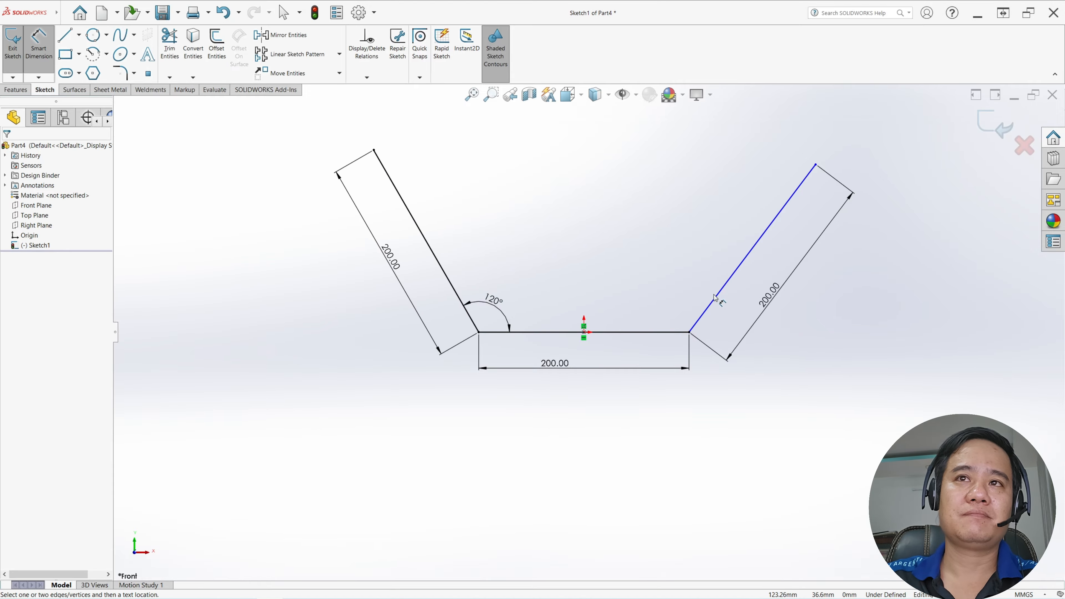
pyautogui.click(704, 314)
pyautogui.click(652, 332)
pyautogui.click(664, 311)
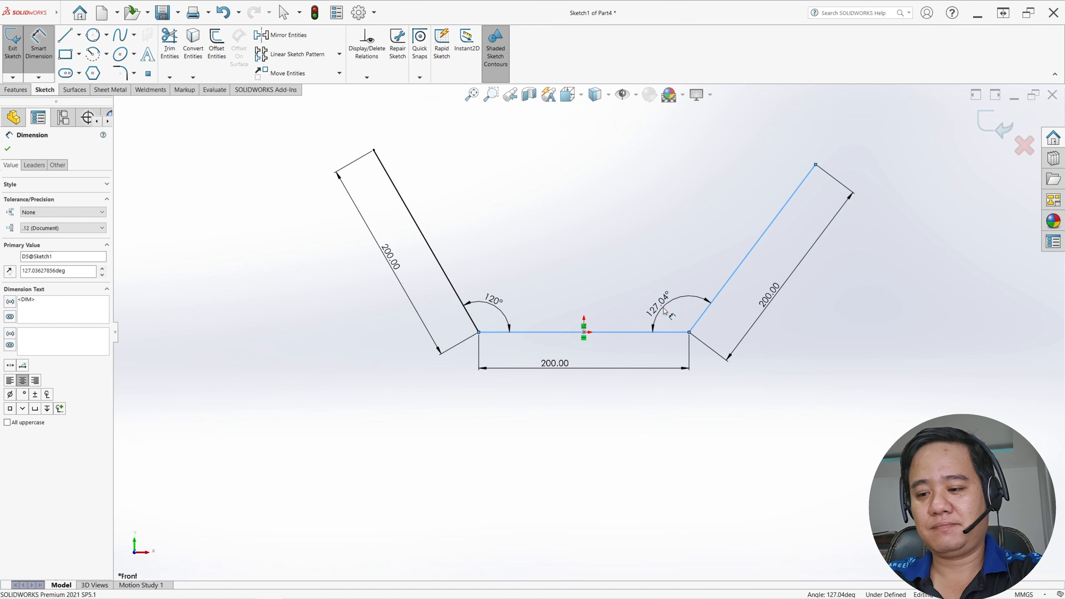
pyautogui.write('120')
pyautogui.press('Return')
pyautogui.click(12, 42)
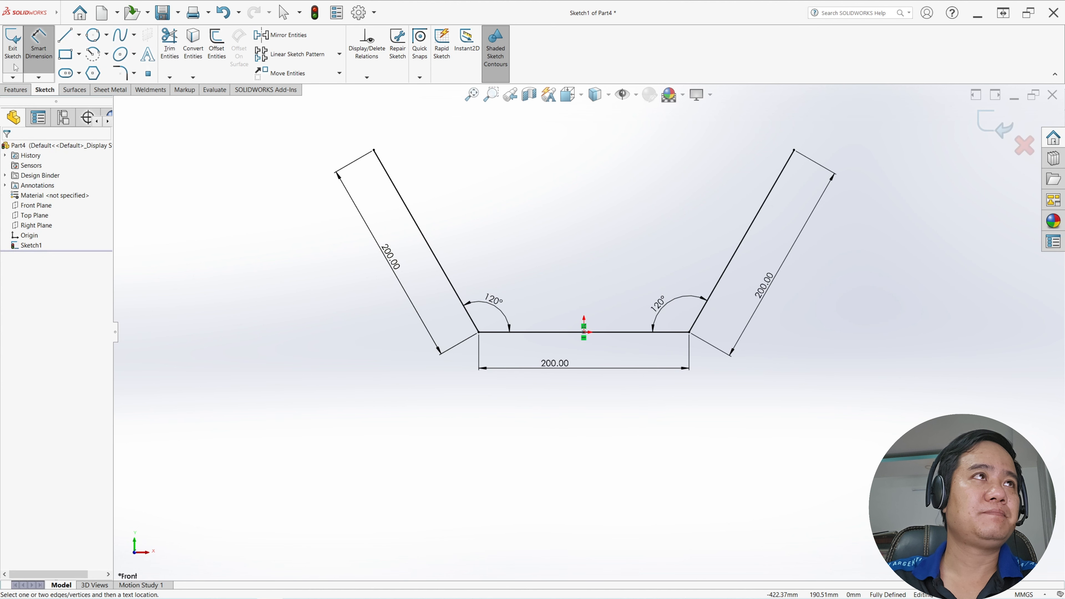
# Start a weldment structural member with the iso standard, angle iron type and 20 x 20 x 3 size
pyautogui.scroll(4, 656, 274)
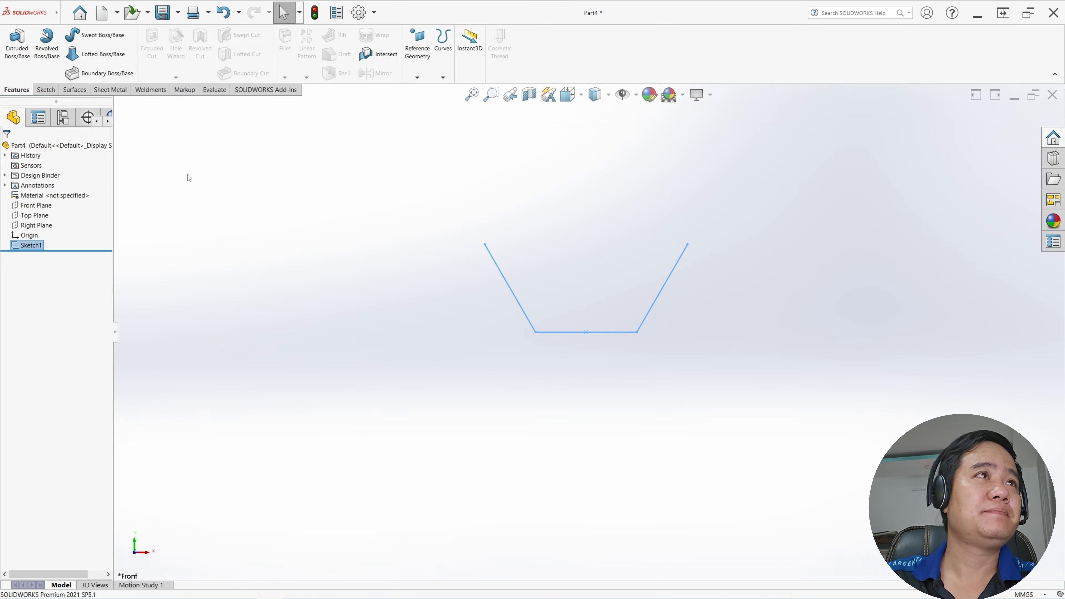
pyautogui.click(154, 92)
pyautogui.click(72, 54)
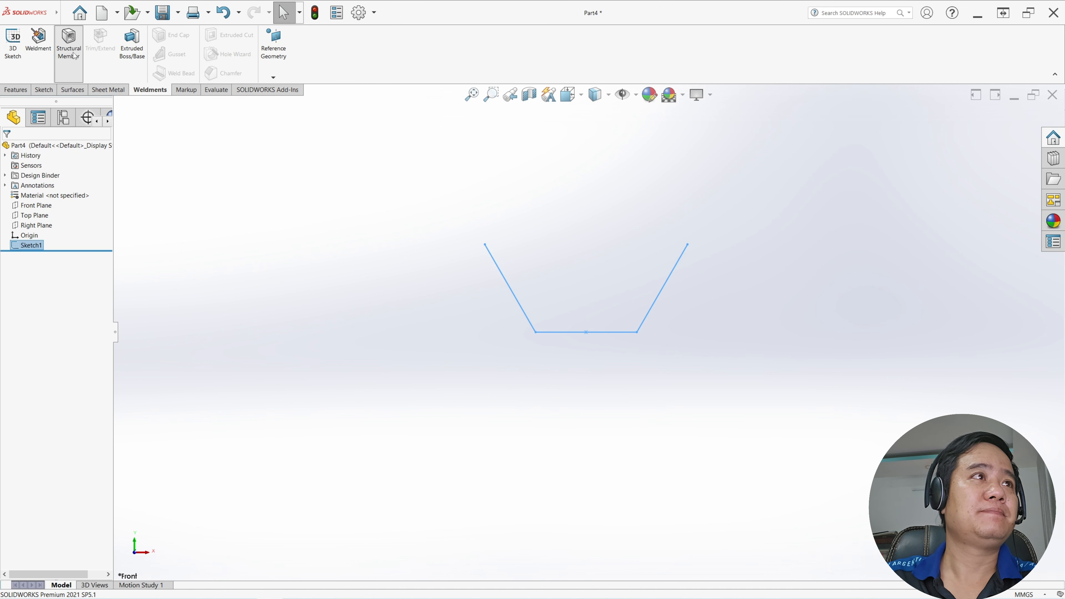
pyautogui.click(28, 212)
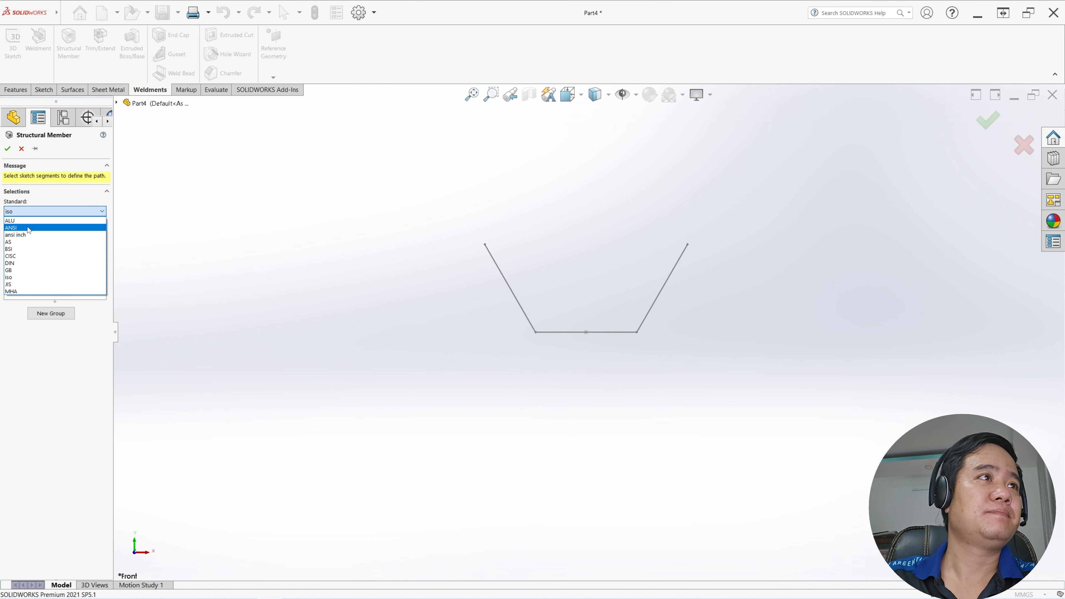
pyautogui.click(26, 277)
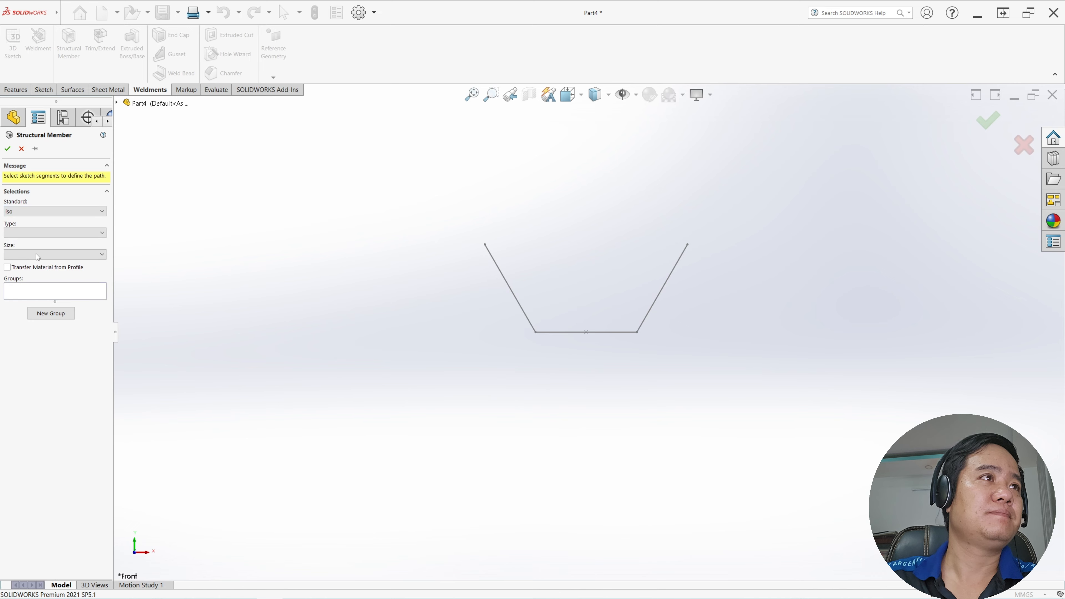
pyautogui.click(41, 234)
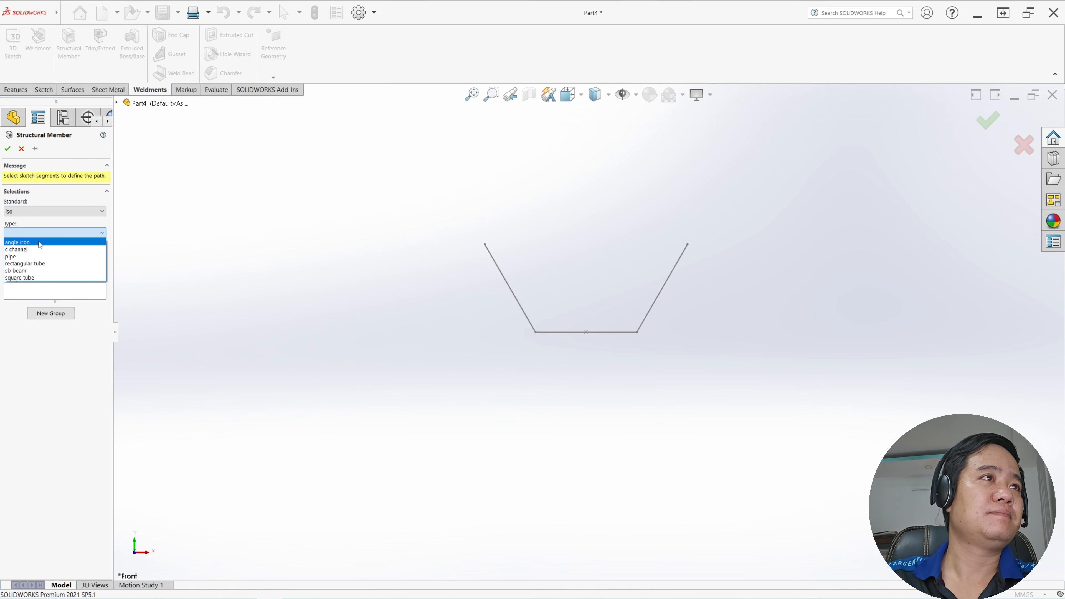
pyautogui.click(40, 243)
pyautogui.click(41, 255)
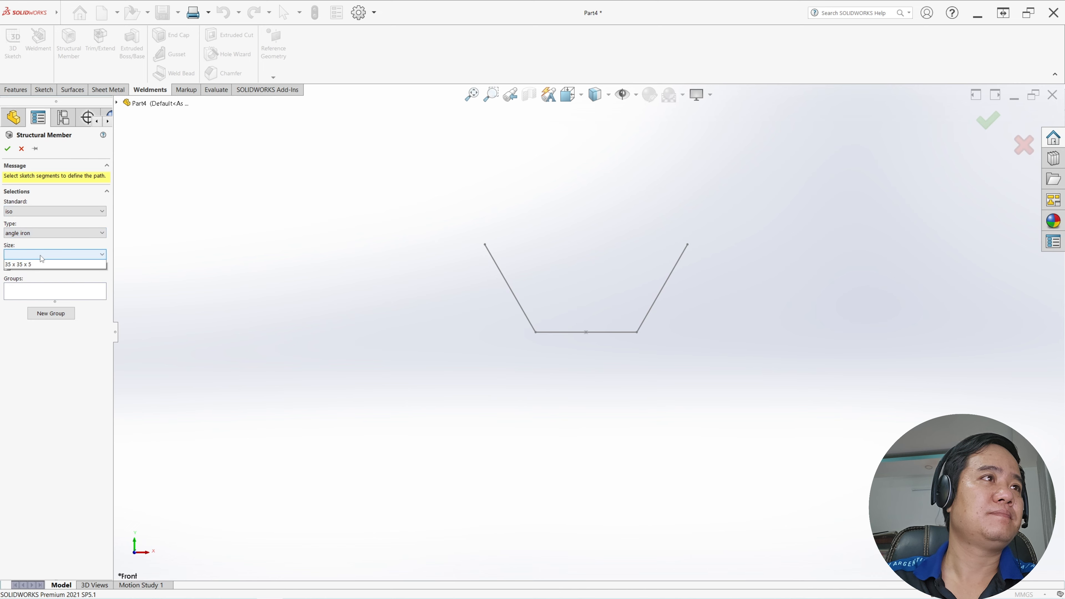
pyautogui.click(41, 265)
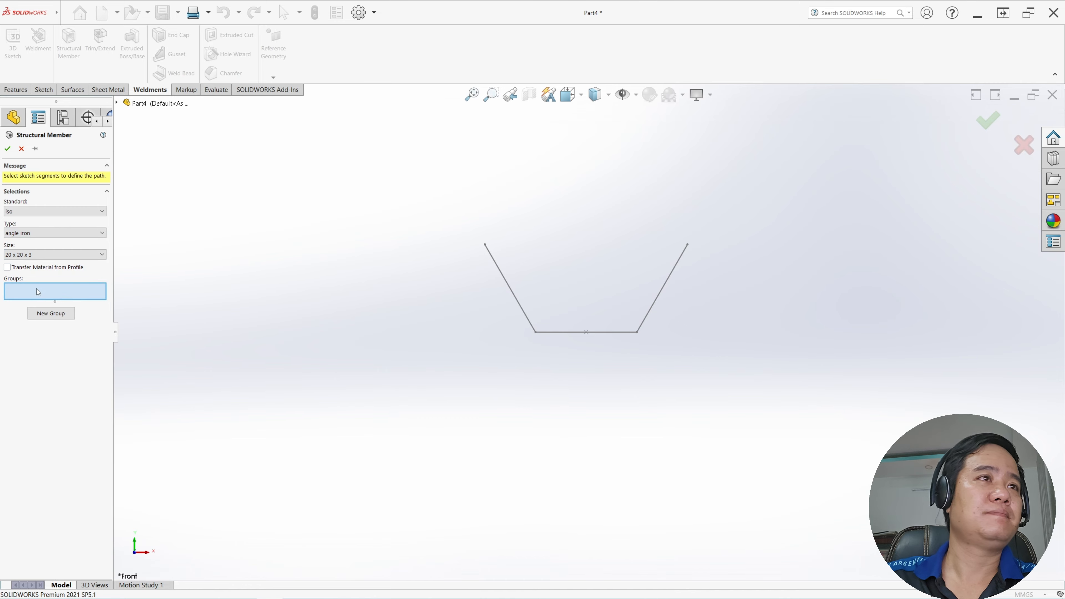
# Add the left slanted, base and right slanted sketch lines as the structural member's path segments
pyautogui.click(523, 311)
pyautogui.click(582, 333)
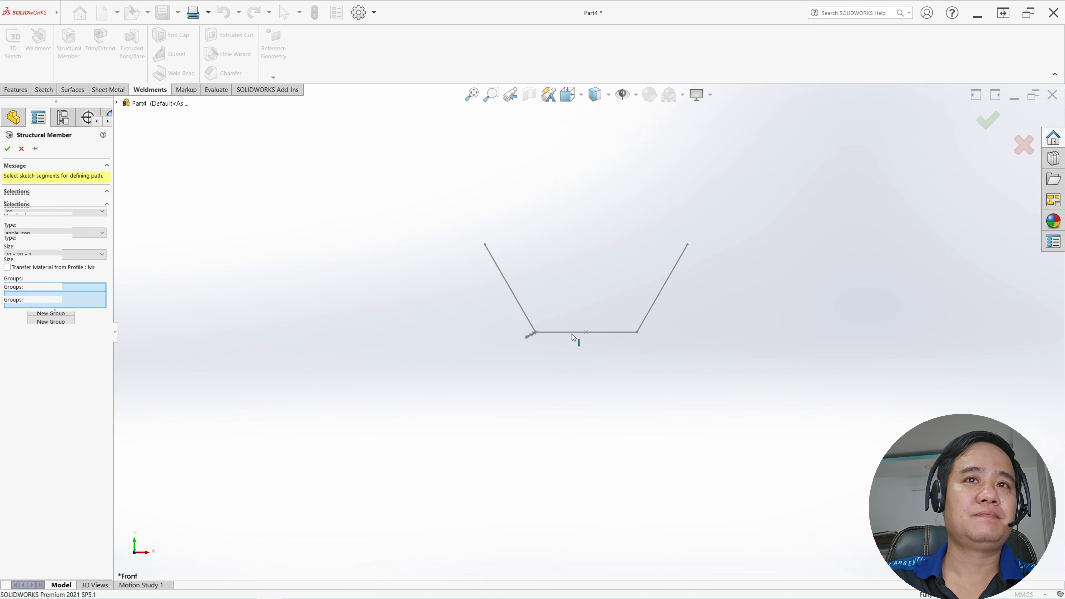
pyautogui.click(653, 309)
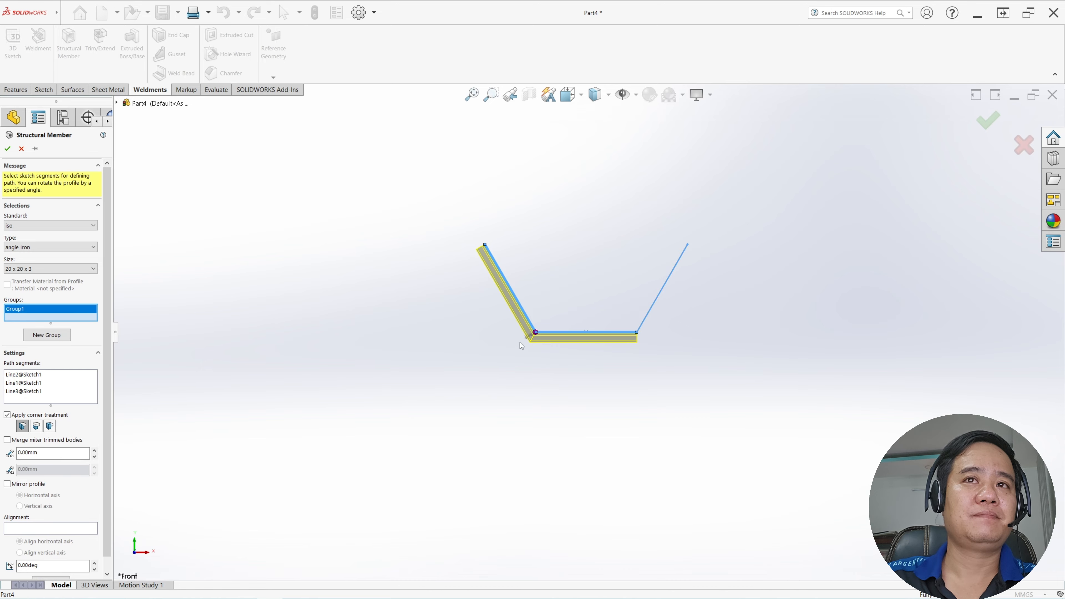
# Set a 0.5 mm gap between the connected segments, rotate the profile 90° and create the angle iron member
pyautogui.moveTo(494, 333)
pyautogui.mouseDown(button='middle')
pyautogui.moveTo(528, 357)
pyautogui.moveTo(523, 366)
pyautogui.mouseUp(button='middle')
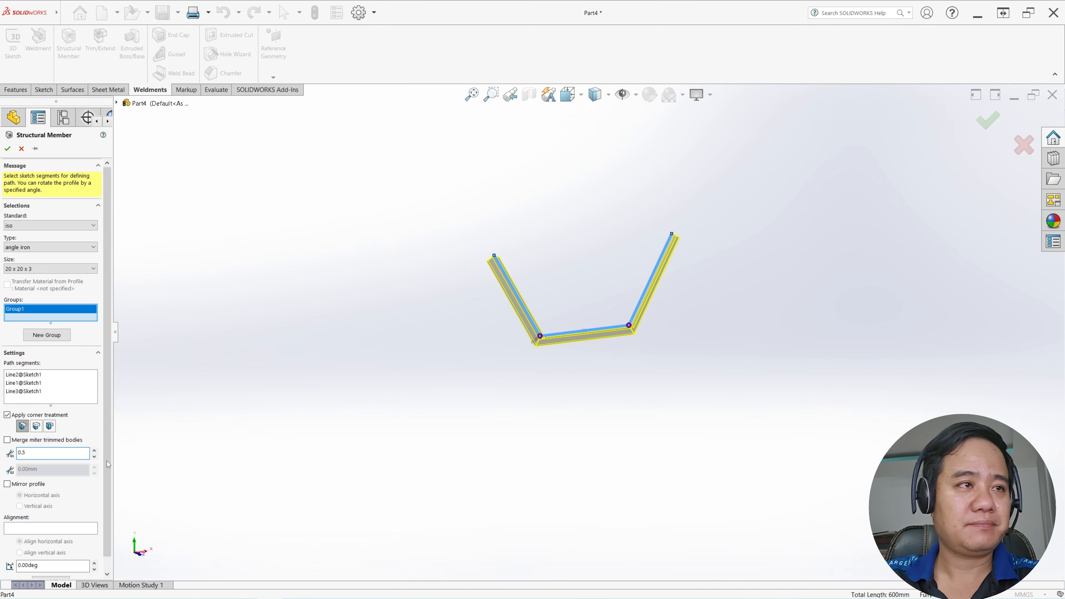
pyautogui.scroll(-1, 108, 466)
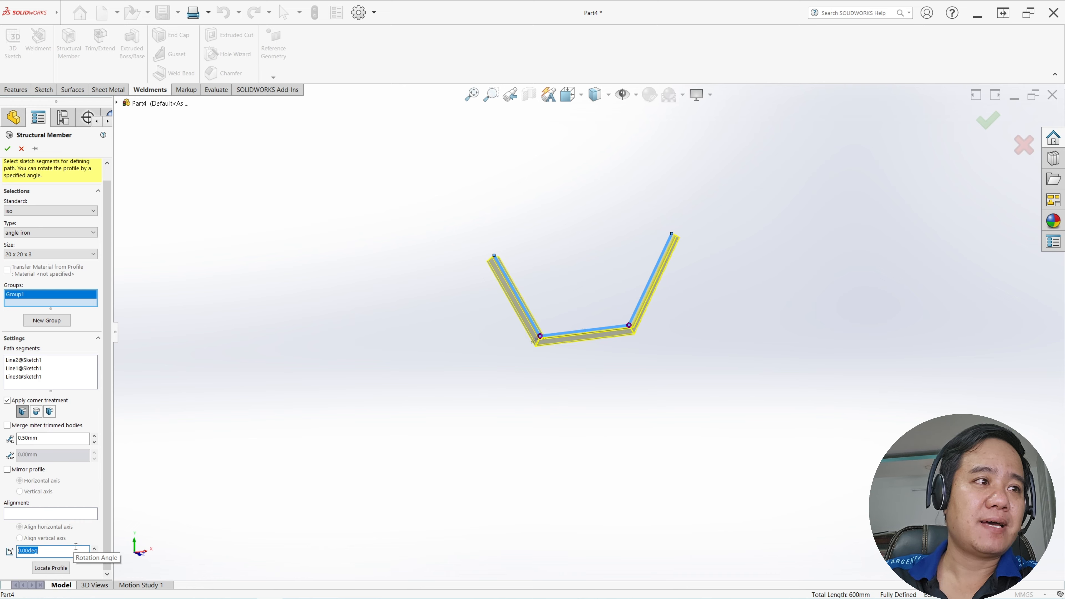
pyautogui.press('Return')
pyautogui.moveTo(557, 267); pyautogui.dragTo(559, 318, button='middle')
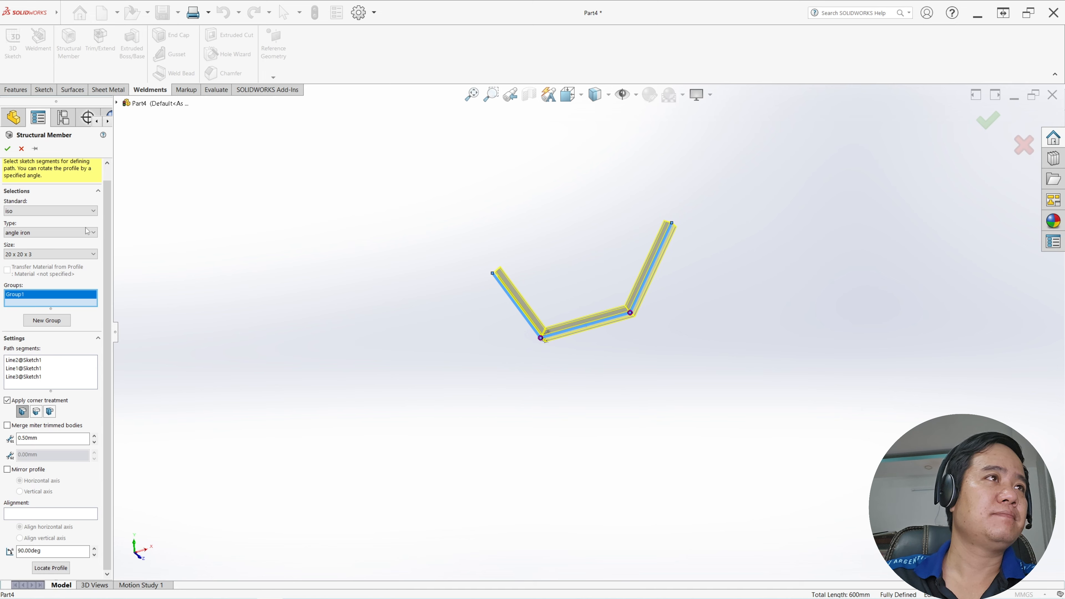
pyautogui.click(8, 149)
# Edit the angle iron's profile sketch, setting the leg length to 30 mm, and exit the sketch
pyautogui.moveTo(578, 293)
pyautogui.mouseDown(button='middle')
pyautogui.moveTo(607, 285)
pyautogui.moveTo(588, 272)
pyautogui.moveTo(574, 279)
pyautogui.mouseUp(button='middle')
pyautogui.click(5, 275)
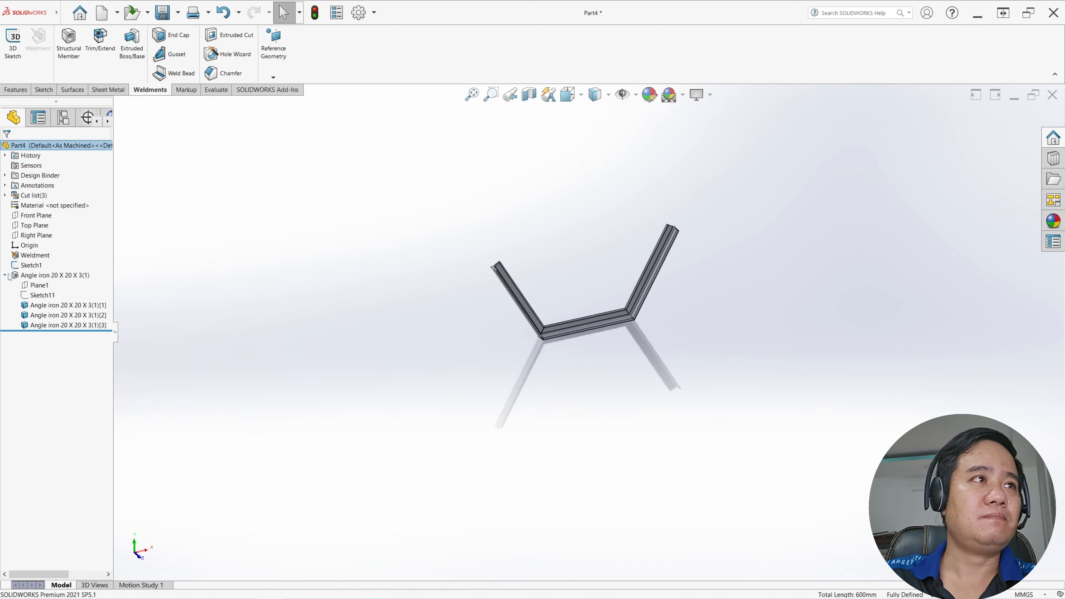
pyautogui.click(36, 295)
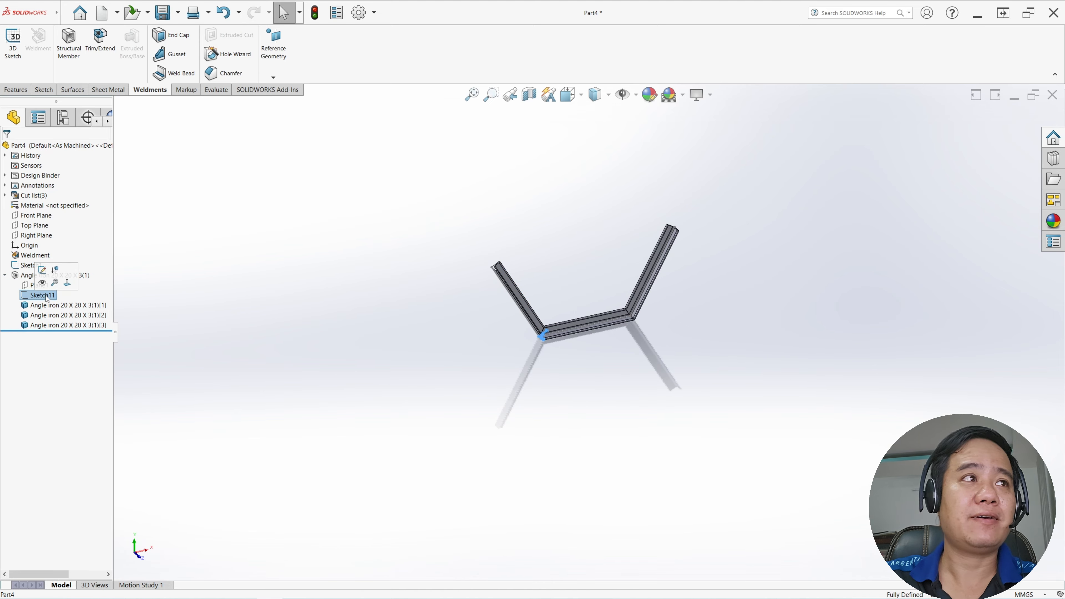
pyautogui.click(42, 270)
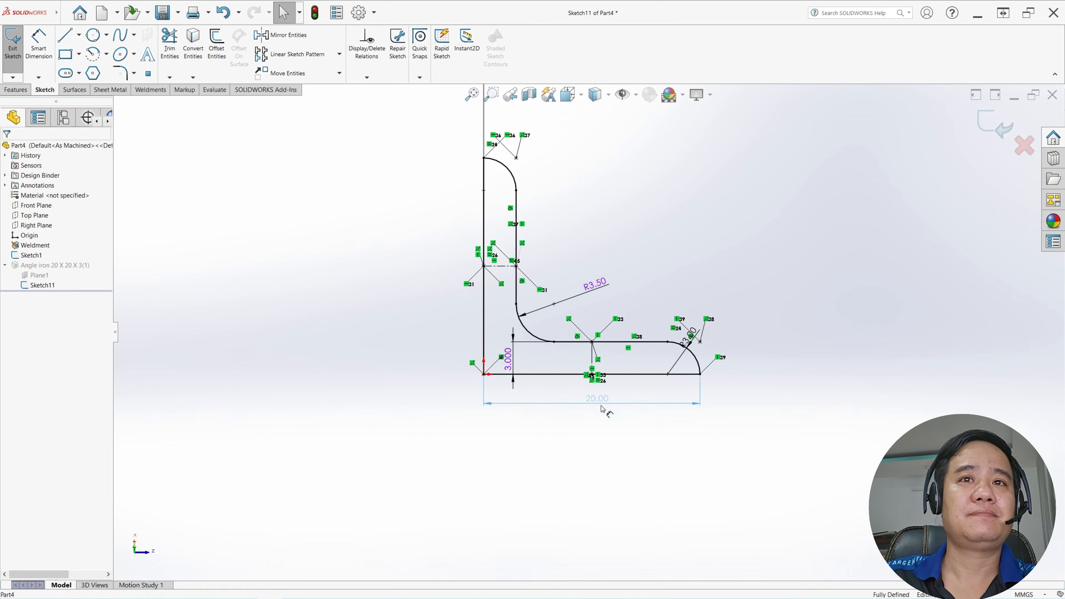
pyautogui.doubleClick(603, 409)
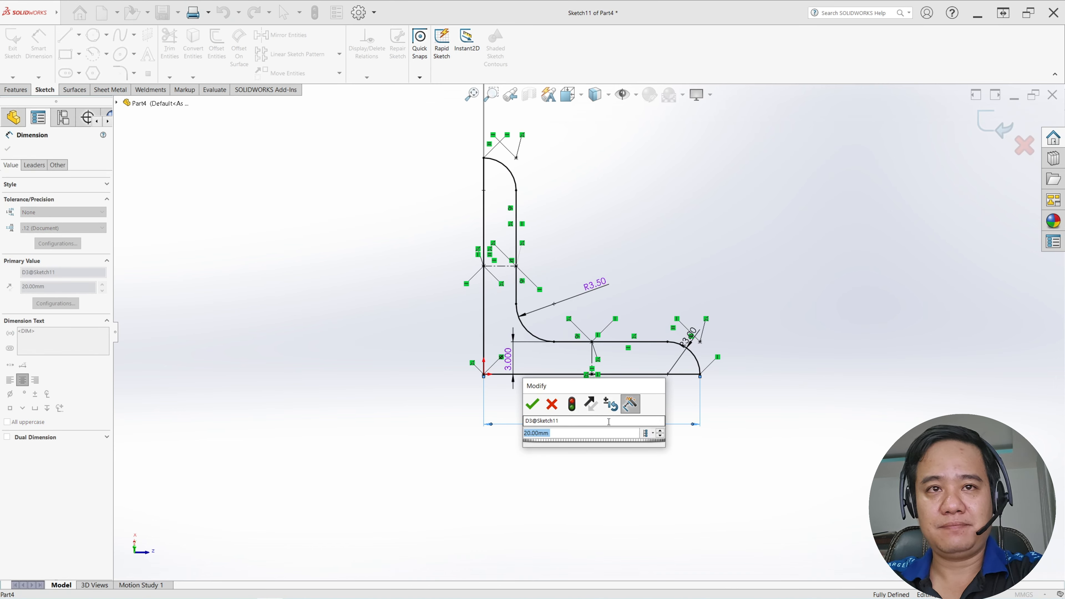
pyautogui.write('30')
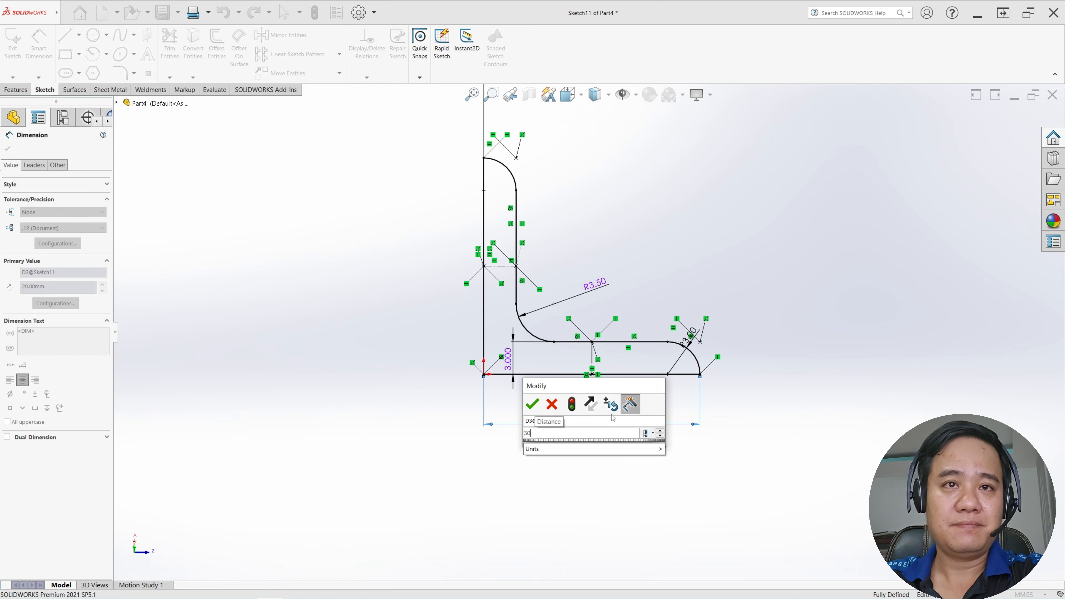
pyautogui.press('Return')
pyautogui.scroll(3, 702, 297)
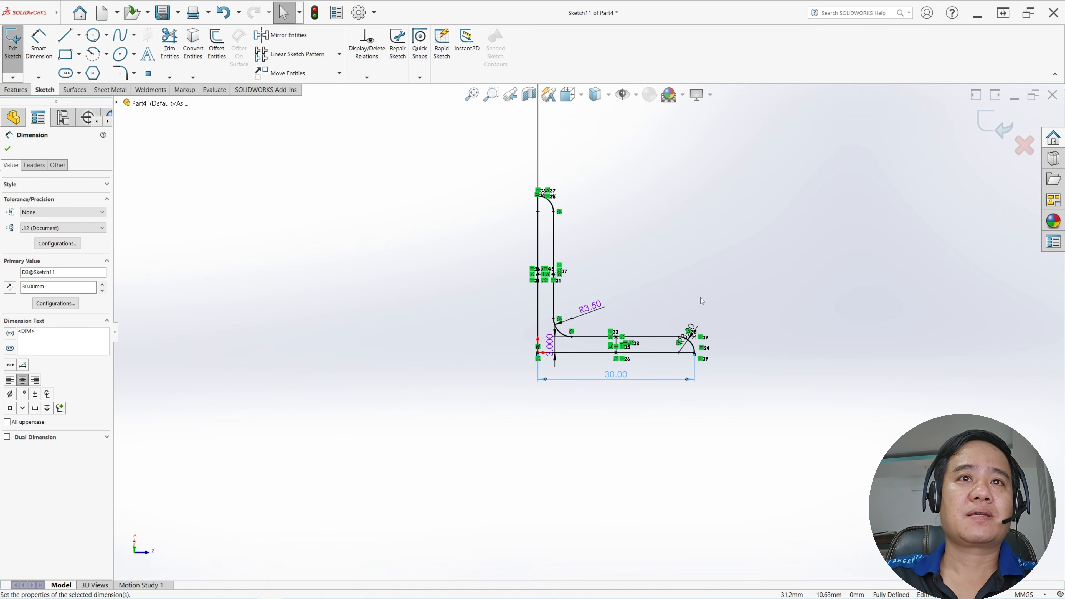
pyautogui.scroll(1, 696, 296)
pyautogui.scroll(-1, 686, 298)
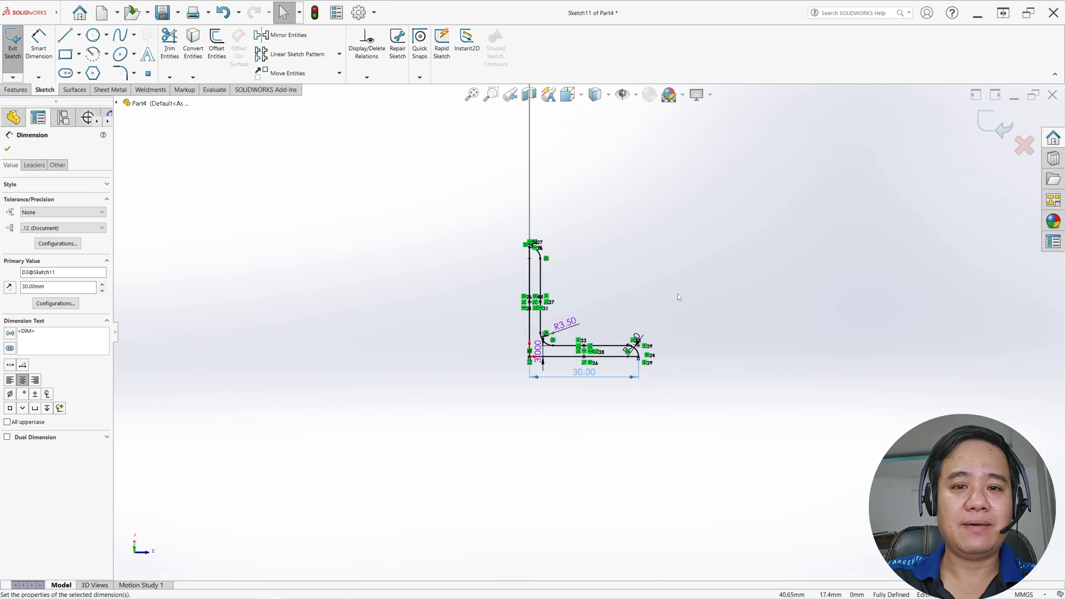
pyautogui.click(7, 150)
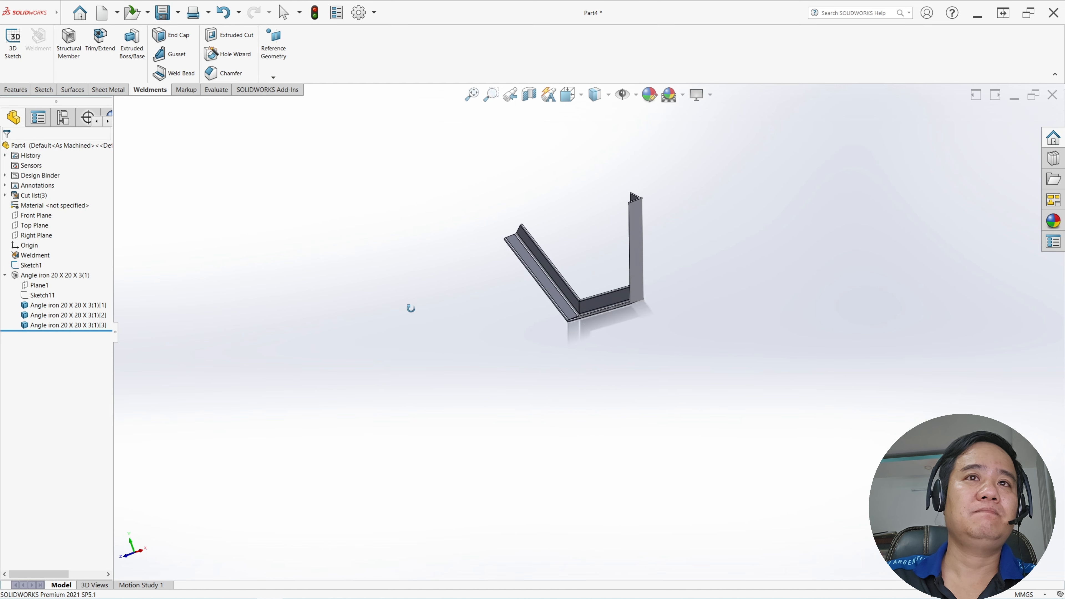
# Start a sheet metal base flange from the three-segment path sketch
pyautogui.moveTo(411, 308); pyautogui.dragTo(562, 299, button='middle')
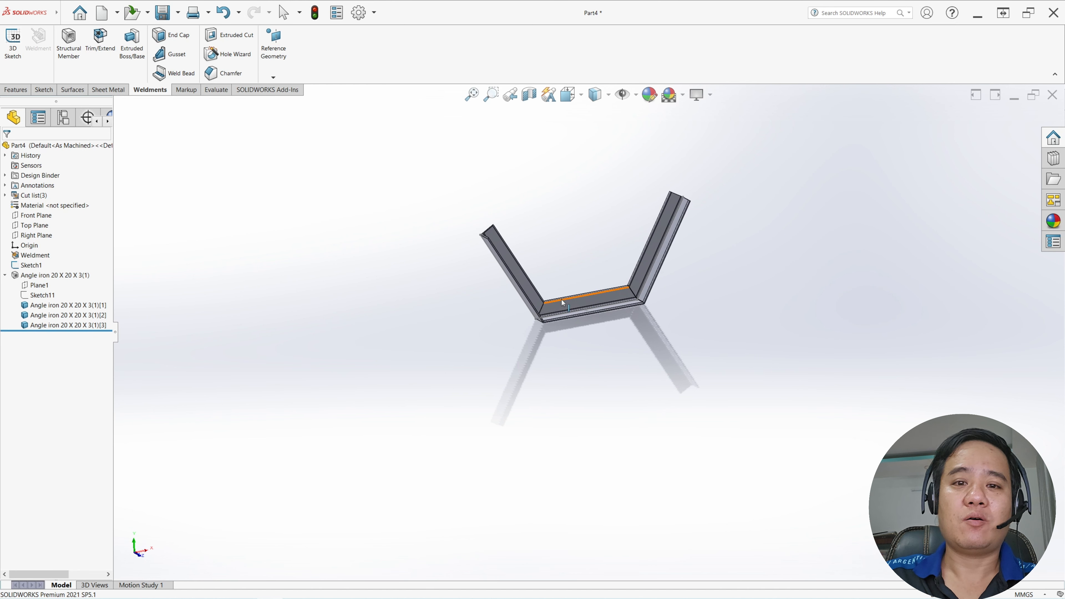
pyautogui.click(29, 265)
pyautogui.moveTo(496, 314)
pyautogui.mouseDown(button='middle')
pyautogui.moveTo(545, 323)
pyautogui.moveTo(533, 330)
pyautogui.mouseUp(button='middle')
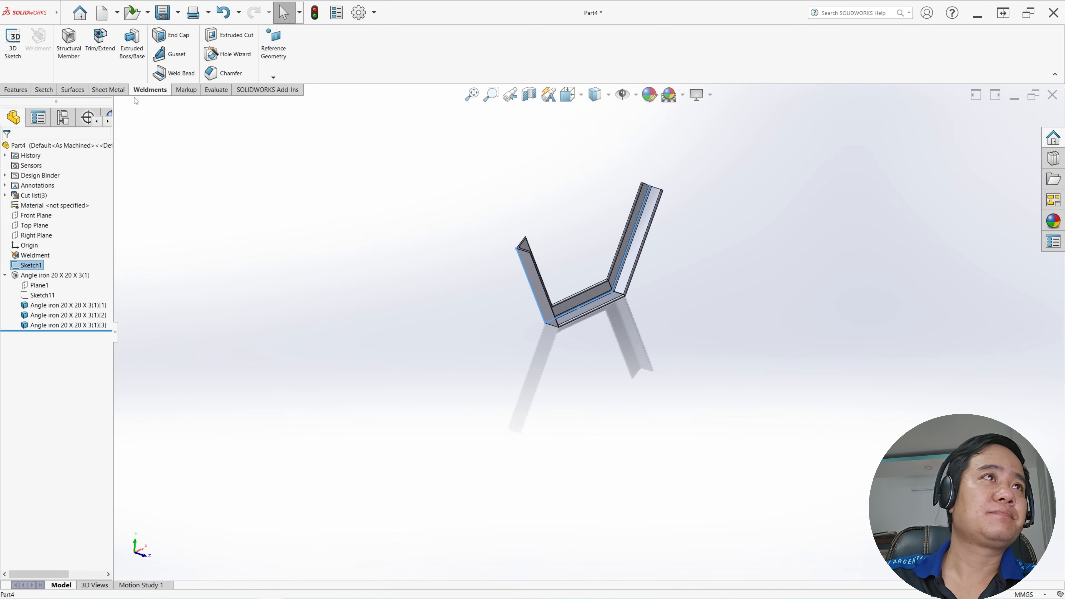
pyautogui.click(119, 91)
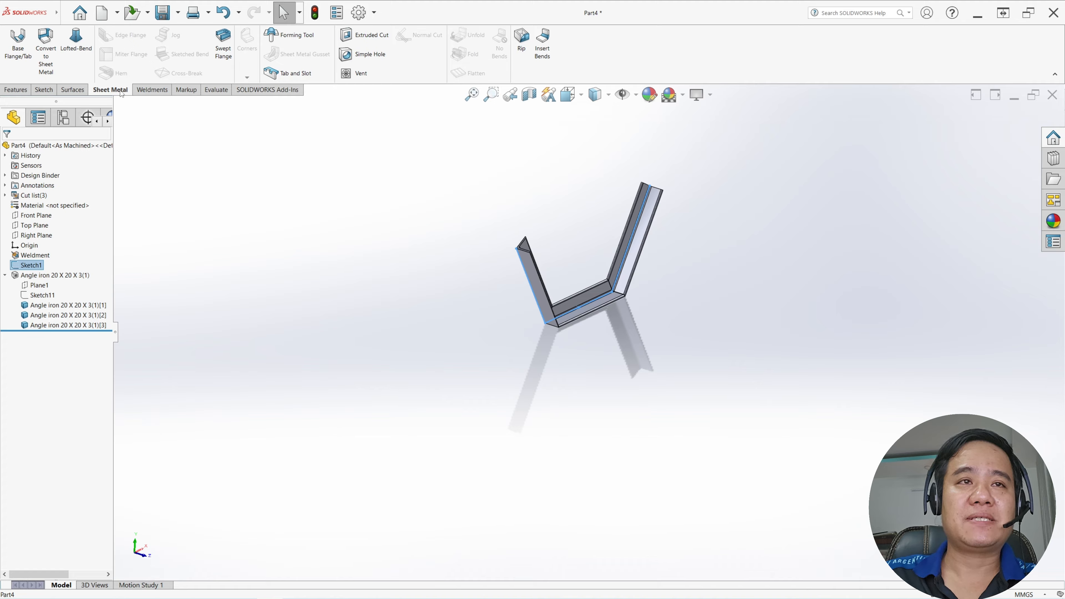
pyautogui.click(16, 50)
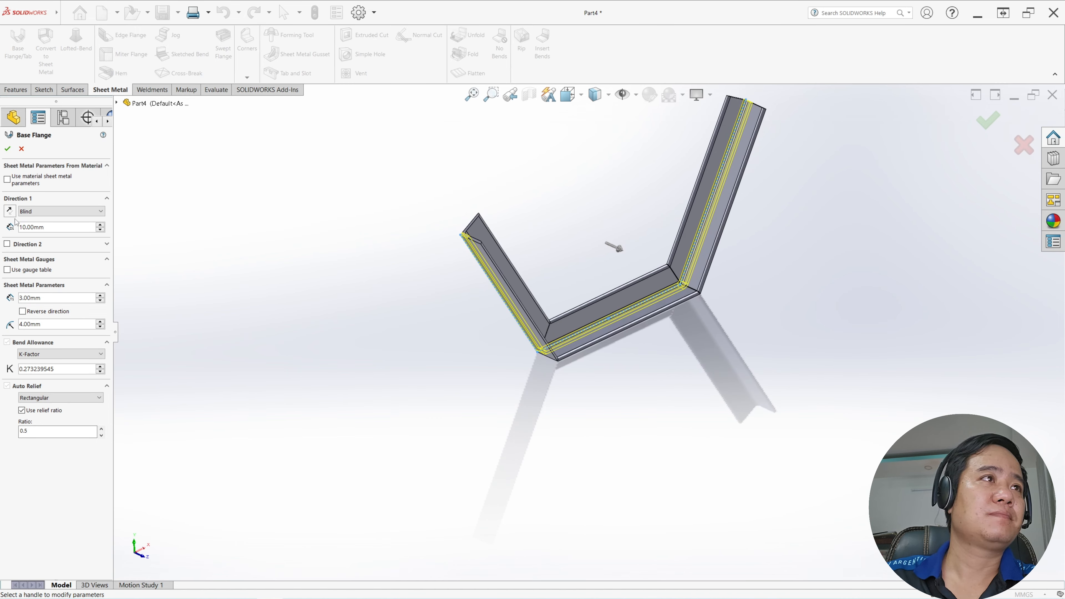
# Extend the base flange Up To Vertex, using the angle iron's outer corner vertex at the left joint
pyautogui.click(37, 212)
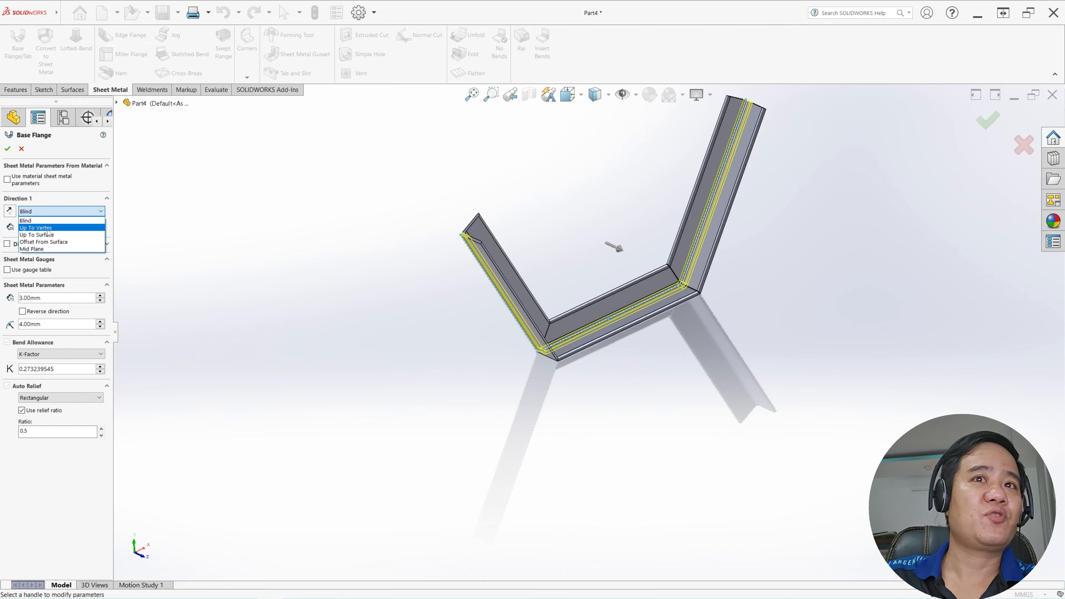
pyautogui.click(36, 227)
pyautogui.scroll(-5, 582, 354)
pyautogui.scroll(-4, 461, 369)
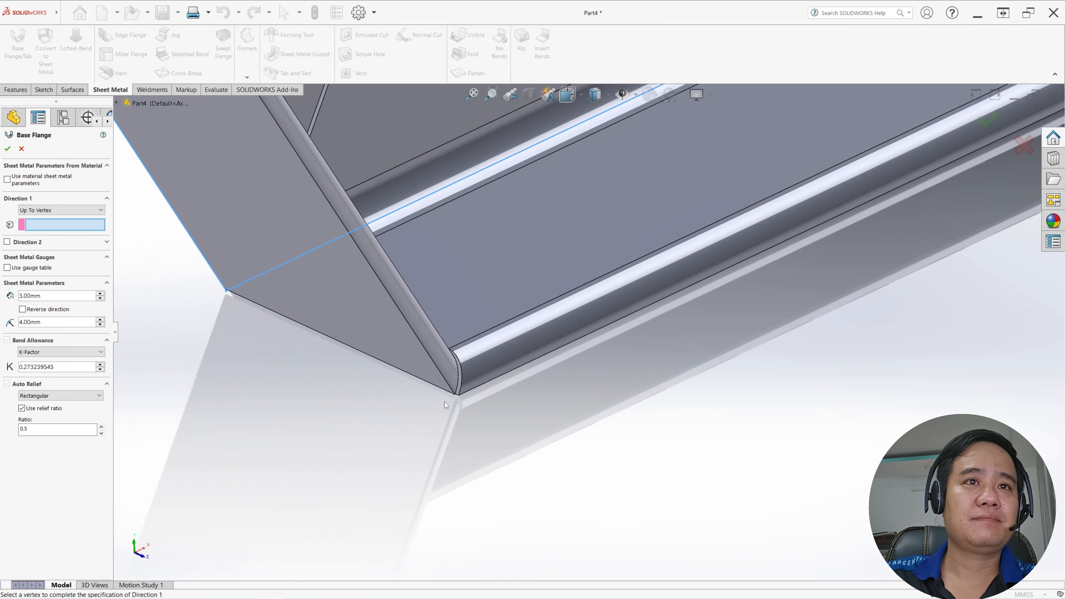
pyautogui.click(456, 395)
pyautogui.scroll(3, 456, 395)
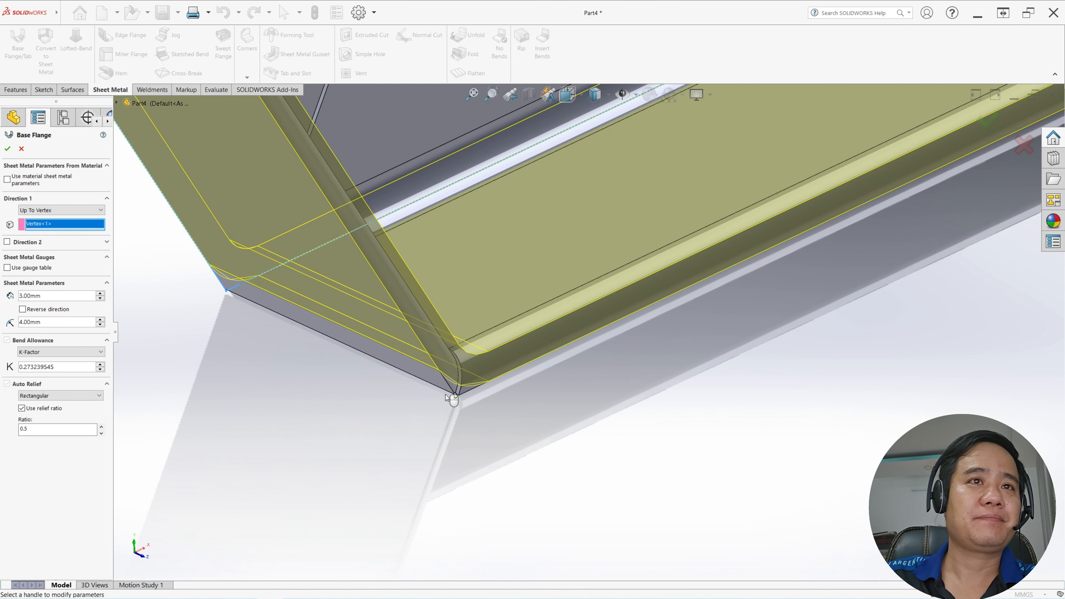
pyautogui.scroll(3, 438, 342)
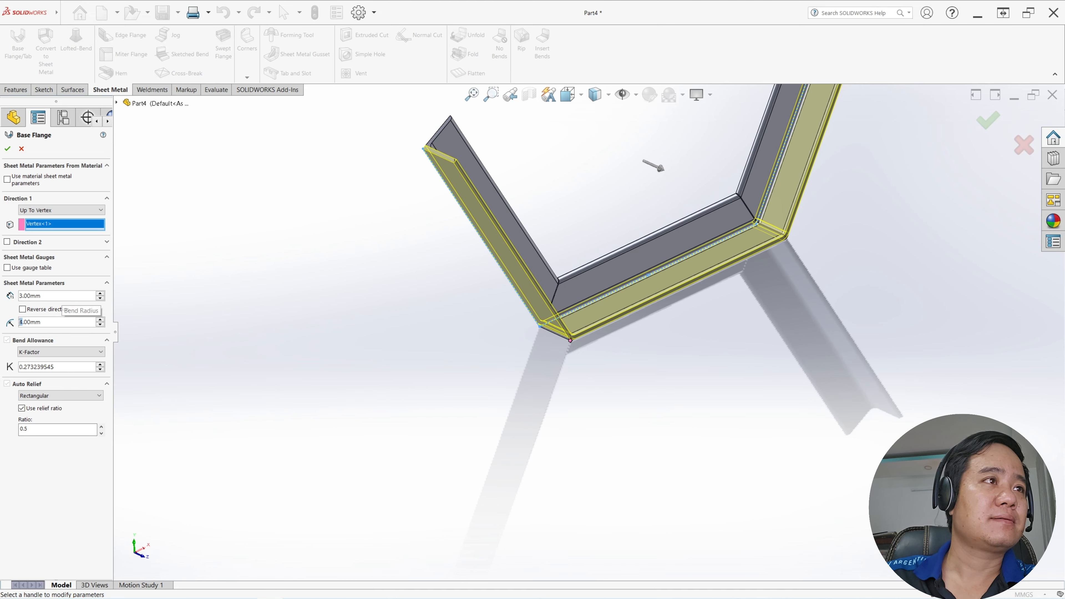
# Set the bend radius to 3 mm and create the base flange
pyautogui.moveTo(19, 323); pyautogui.dragTo(43, 325)
pyautogui.write('3')
pyautogui.press('Return')
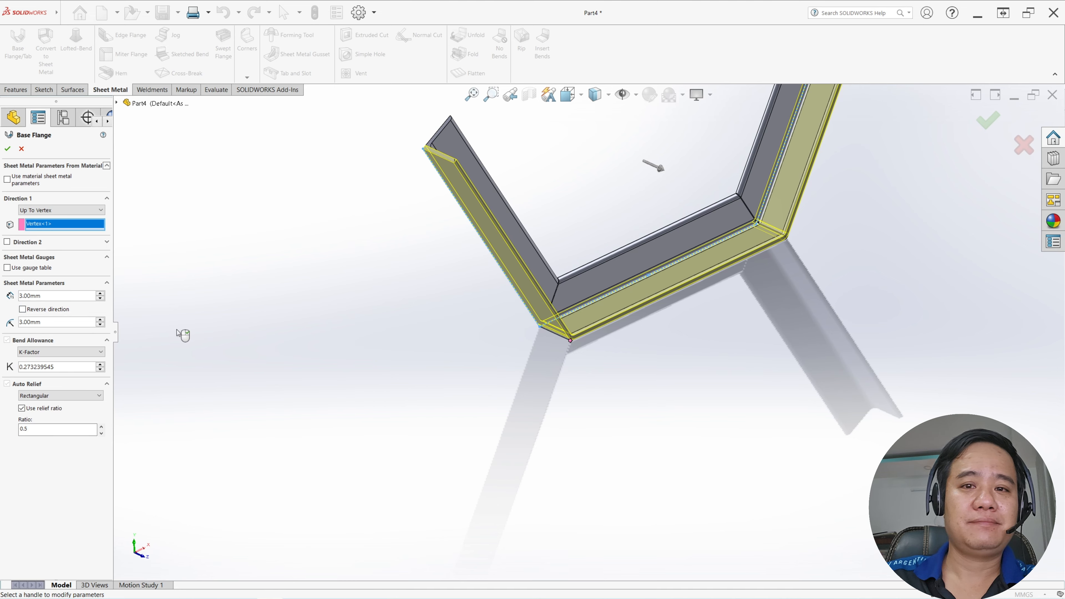
pyautogui.click(8, 152)
# Examine the flange's left bend against the angle iron's mitred joint in the front view
pyautogui.scroll(4, 655, 268)
pyautogui.moveTo(657, 269)
pyautogui.mouseDown(button='middle')
pyautogui.moveTo(657, 237)
pyautogui.moveTo(618, 235)
pyautogui.moveTo(646, 269)
pyautogui.mouseUp(button='middle')
pyautogui.scroll(-2, 635, 303)
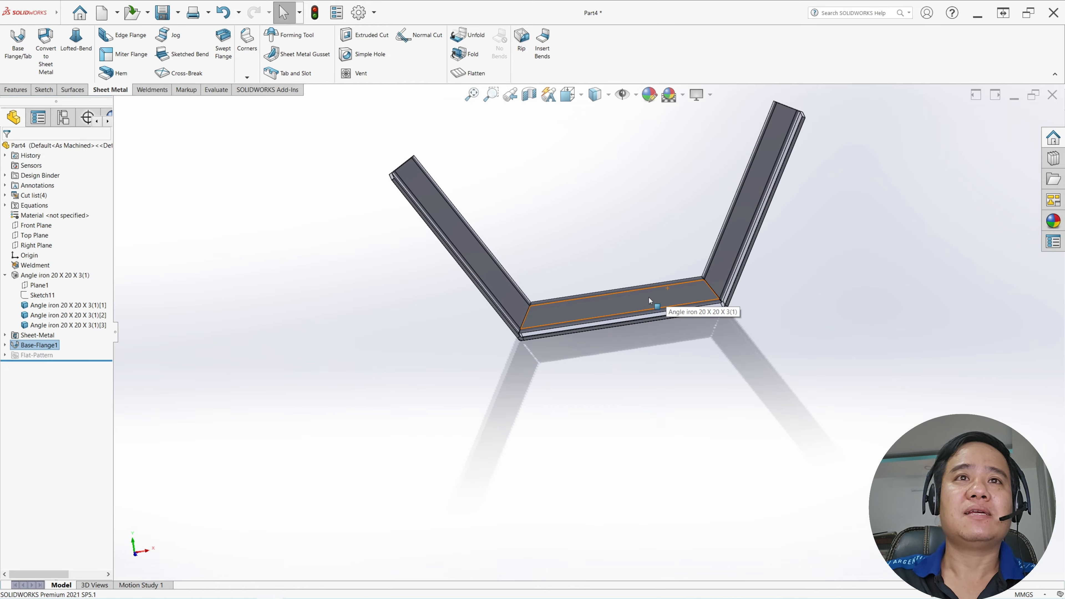
pyautogui.moveTo(583, 323); pyautogui.dragTo(545, 319, button='middle')
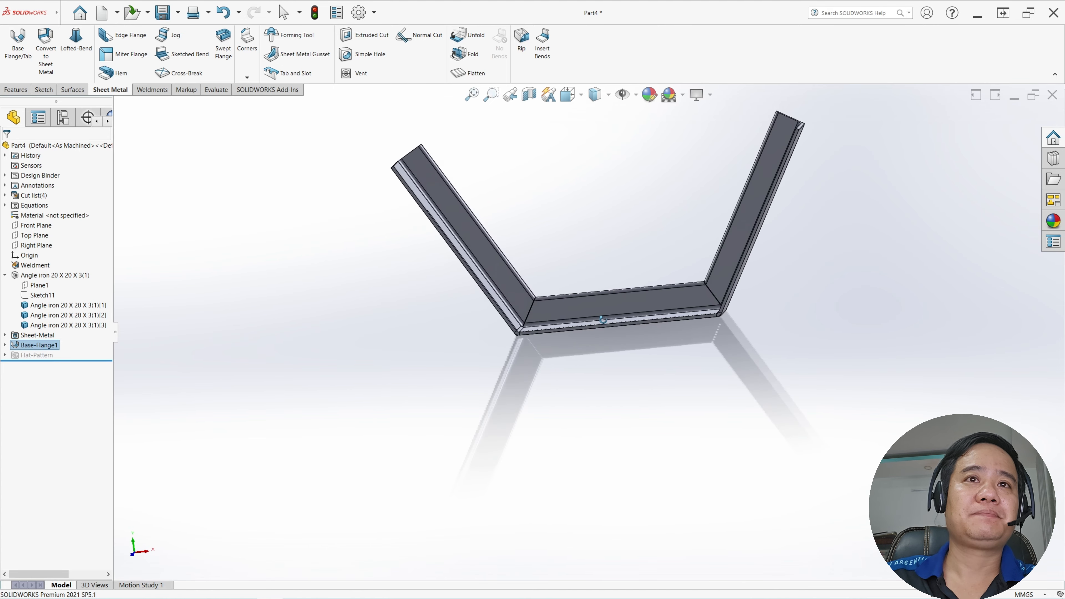
pyautogui.press('space')
pyautogui.click(424, 408)
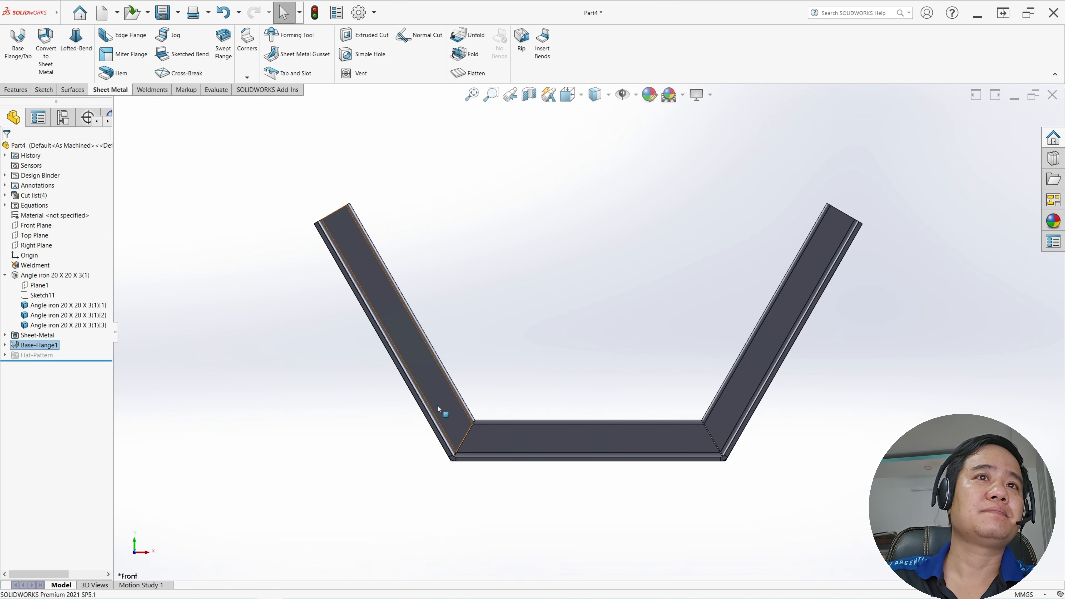
pyautogui.scroll(-5, 486, 482)
pyautogui.scroll(-2, 477, 417)
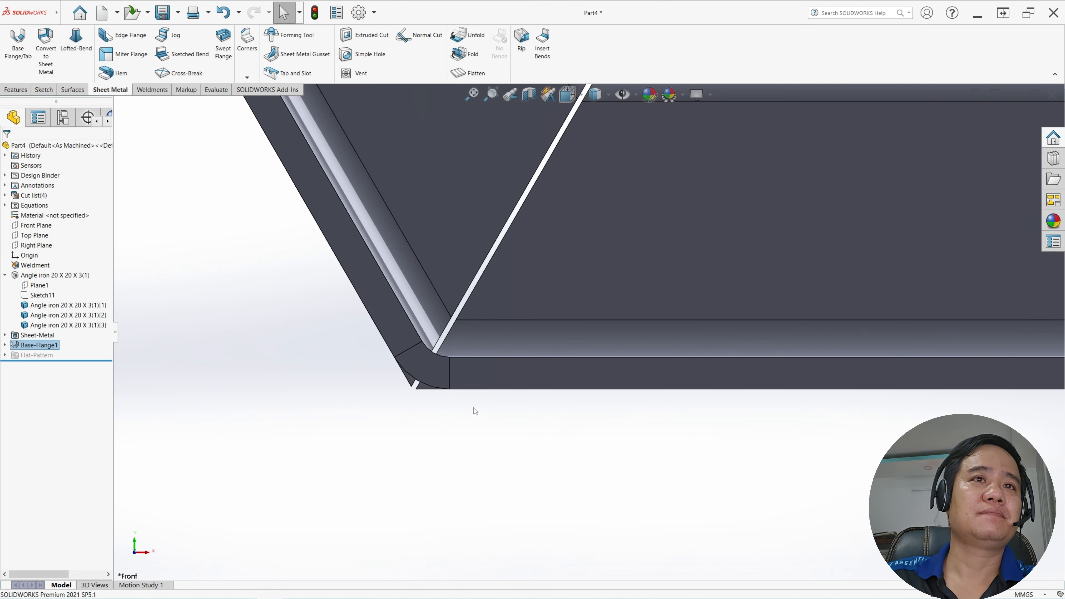
pyautogui.click(433, 367)
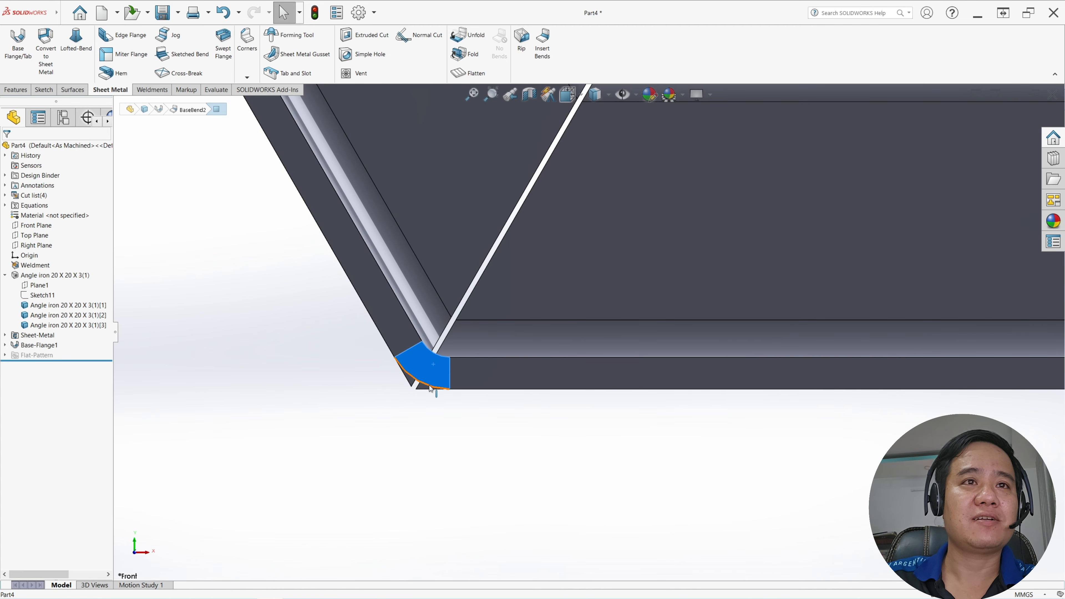
pyautogui.click(552, 424)
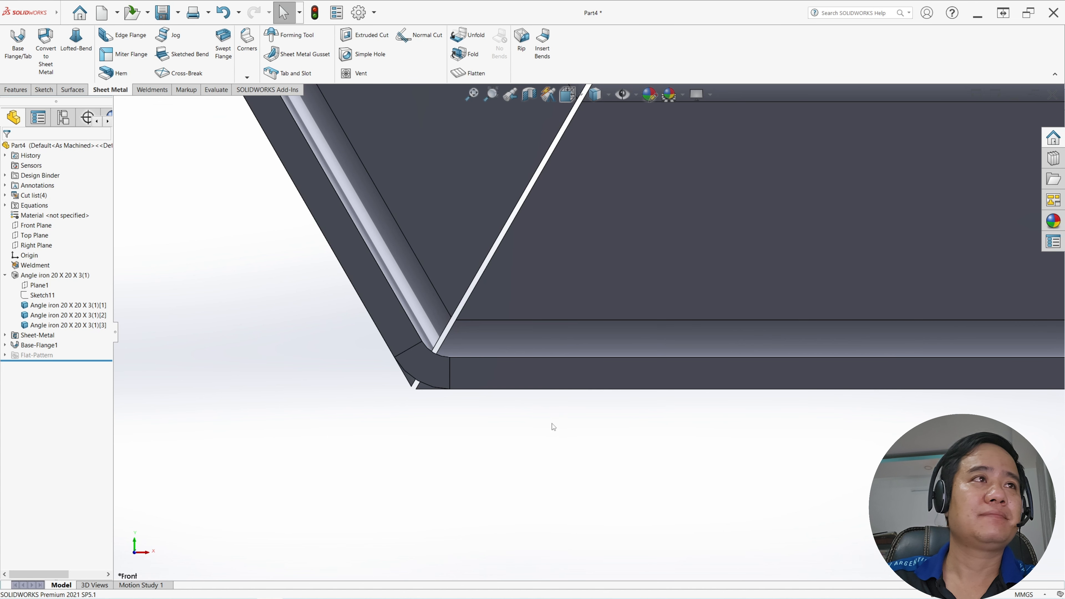
pyautogui.scroll(3, 554, 424)
pyautogui.scroll(5, 662, 361)
pyautogui.scroll(-3, 823, 330)
pyautogui.scroll(3, 762, 317)
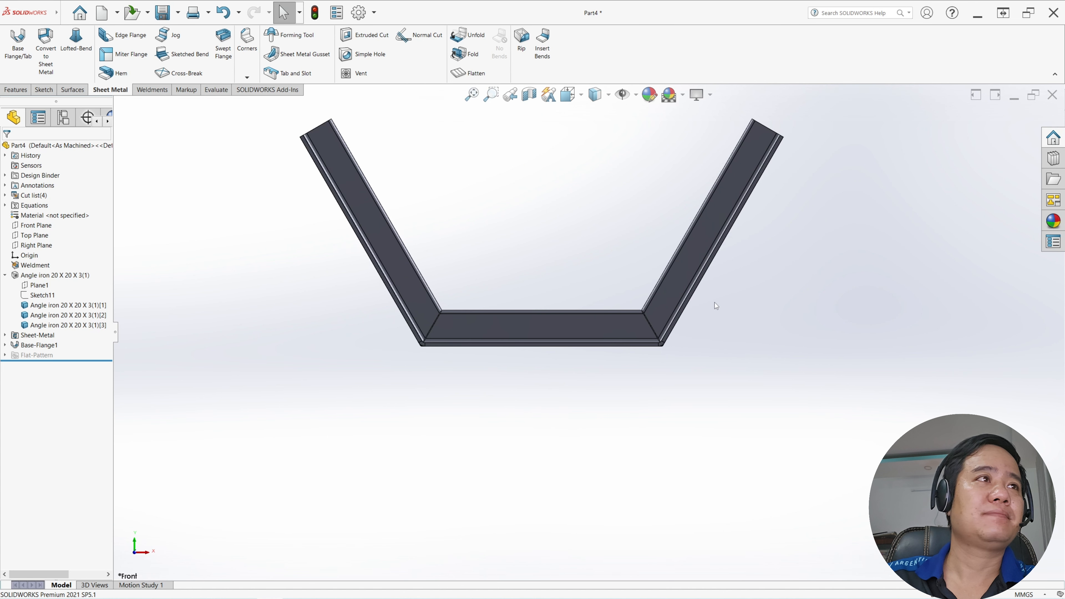
# Start a sketch on the Front Plane and draw a slanted line inward from the outer end of the left bend's slanted edge
pyautogui.click(36, 226)
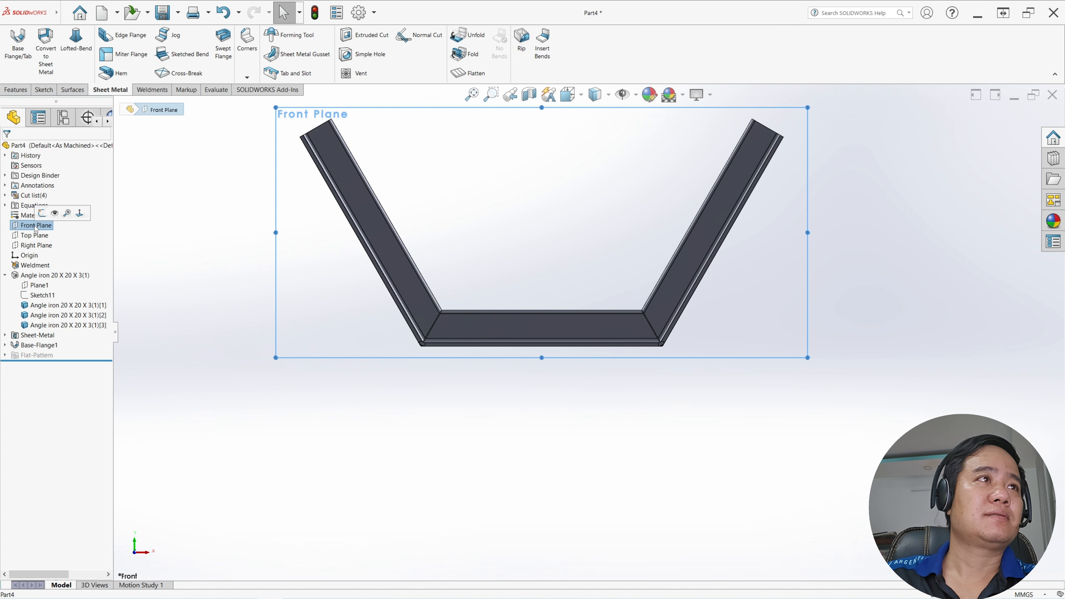
pyautogui.click(43, 214)
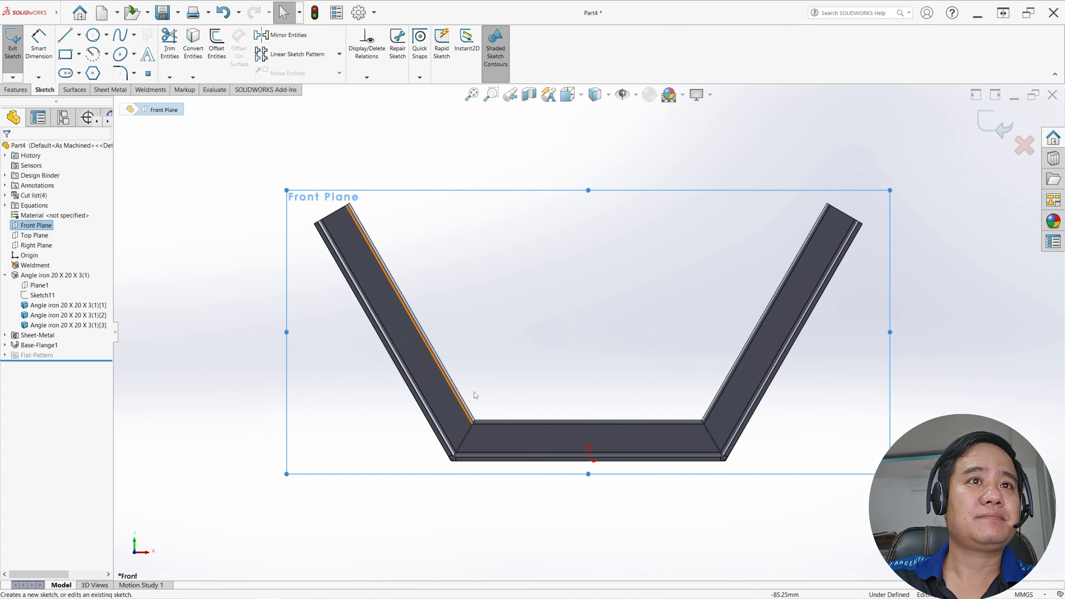
pyautogui.scroll(-5, 478, 463)
pyautogui.scroll(-4, 555, 363)
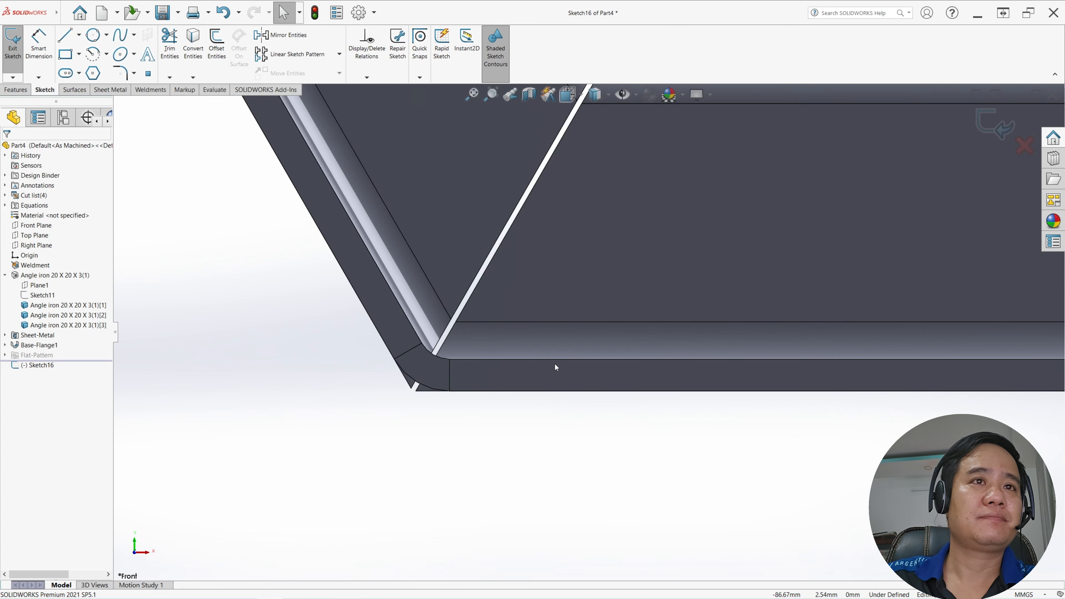
pyautogui.click(65, 35)
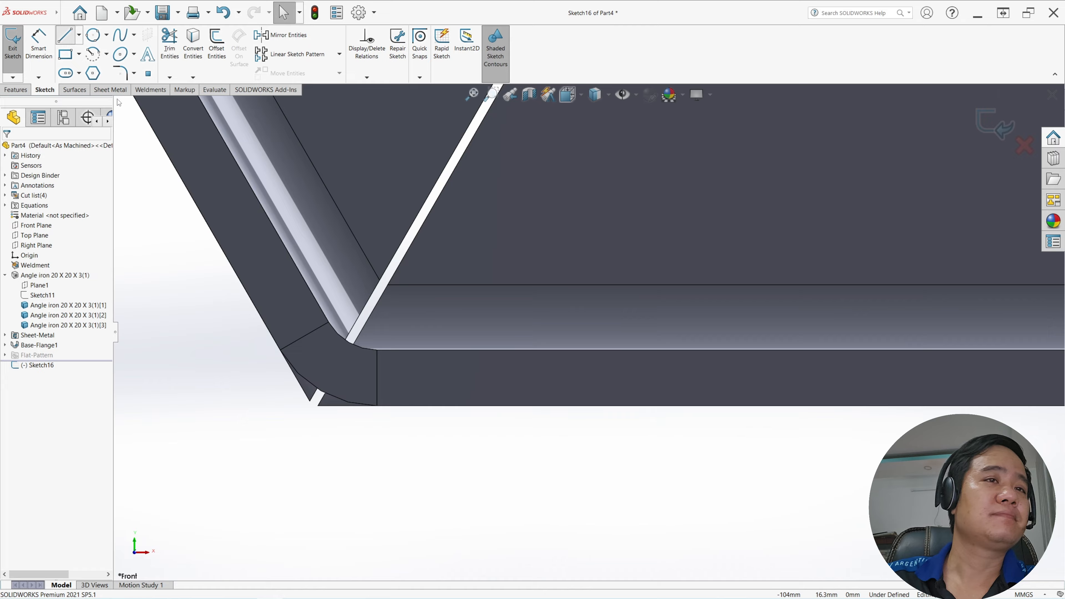
pyautogui.click(281, 349)
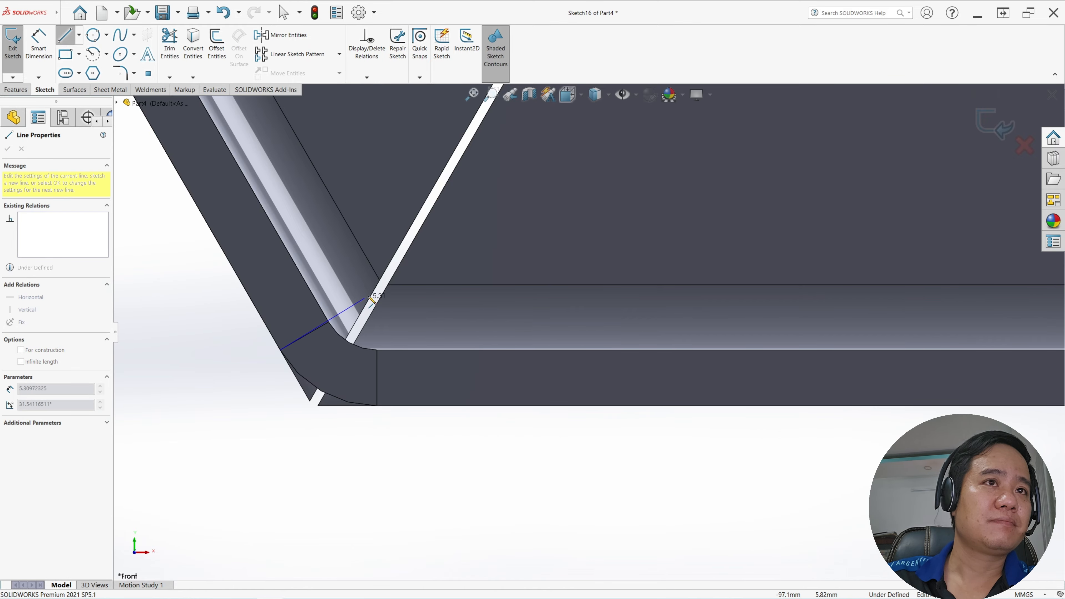
pyautogui.click(367, 283)
pyautogui.press('Escape')
pyautogui.press('Escape')
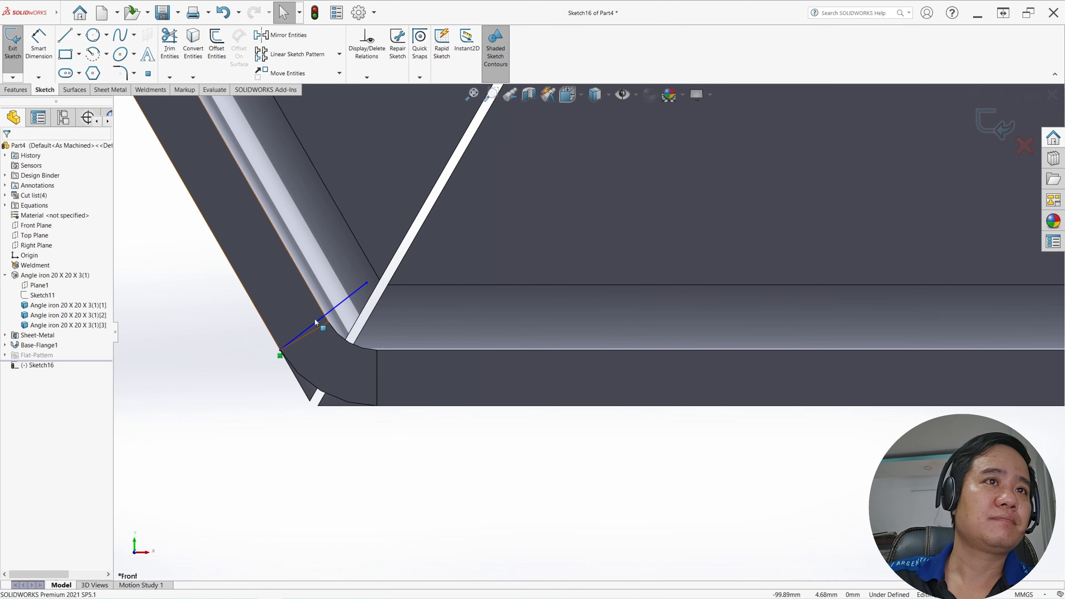
# Make the slanted line collinear with the left bend's slanted edge
pyautogui.click(331, 310)
pyautogui.keyDown('ctrl'); pyautogui.click(325, 328); pyautogui.keyUp('ctrl')
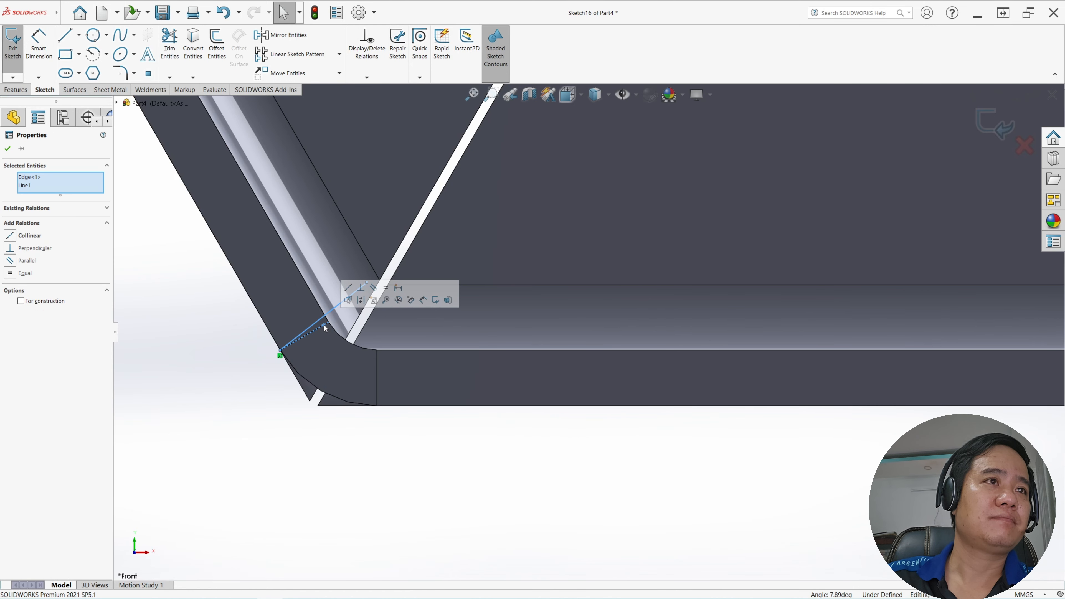
pyautogui.click(11, 236)
pyautogui.press('Escape')
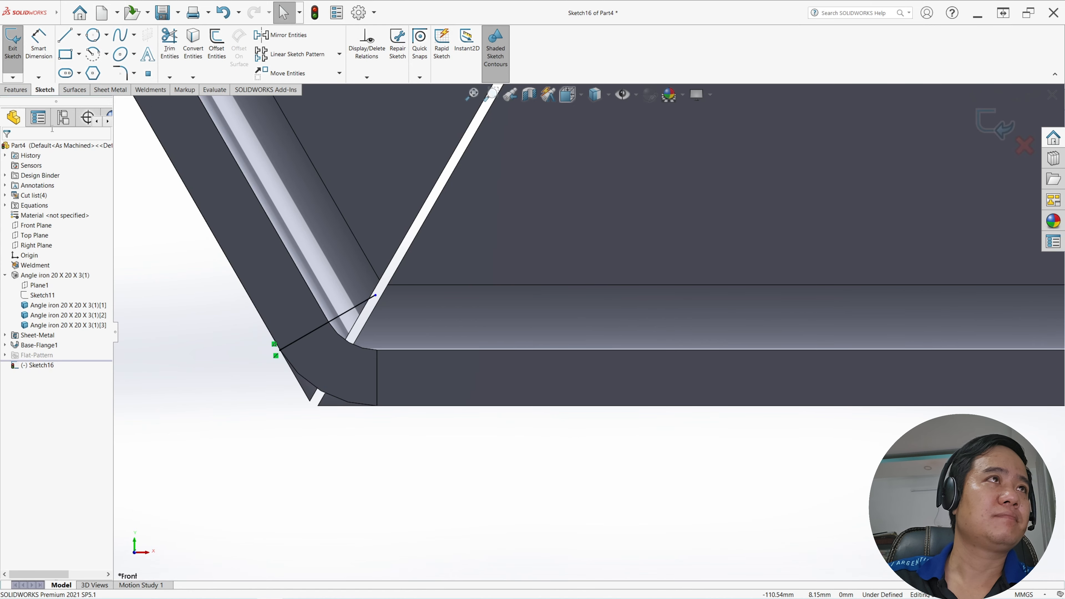
# Draw a second line upward from the lower end of the bend's vertical edge and move its upper end onto the slanted line
pyautogui.click(65, 35)
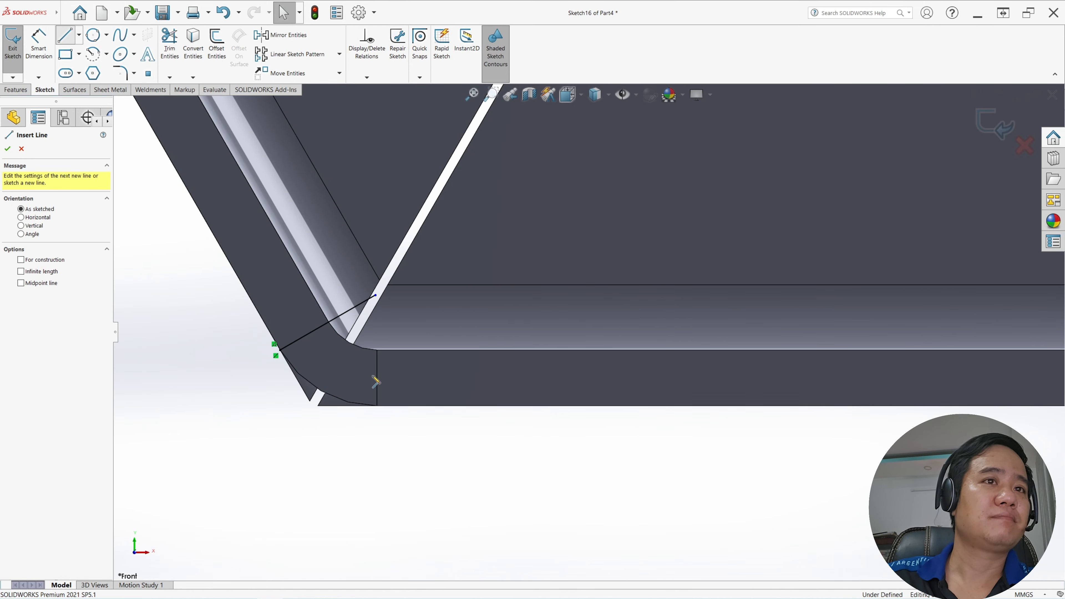
pyautogui.click(378, 406)
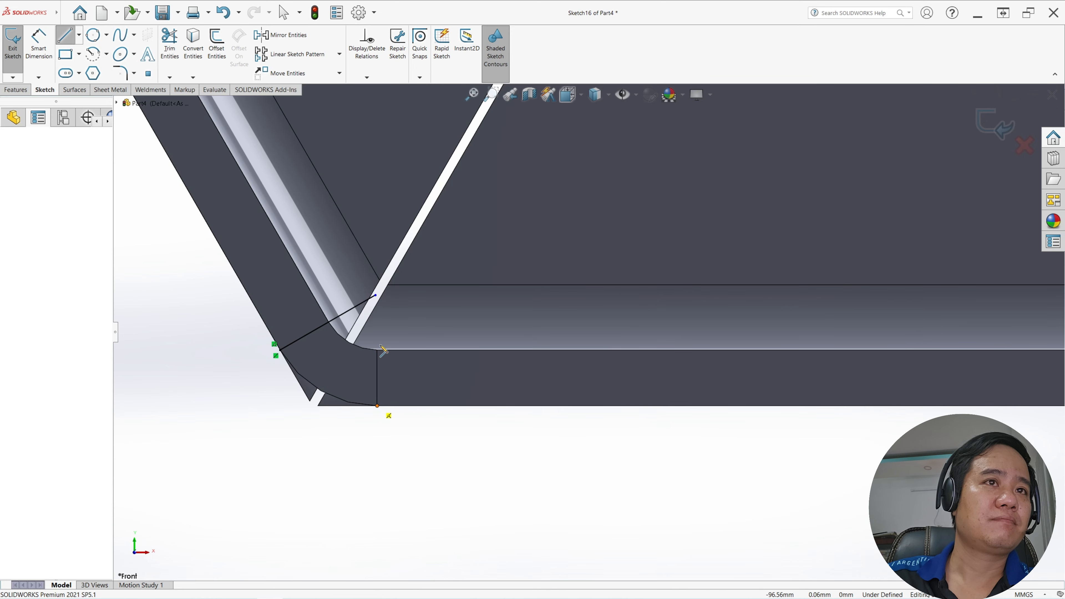
pyautogui.click(376, 306)
pyautogui.press('Escape')
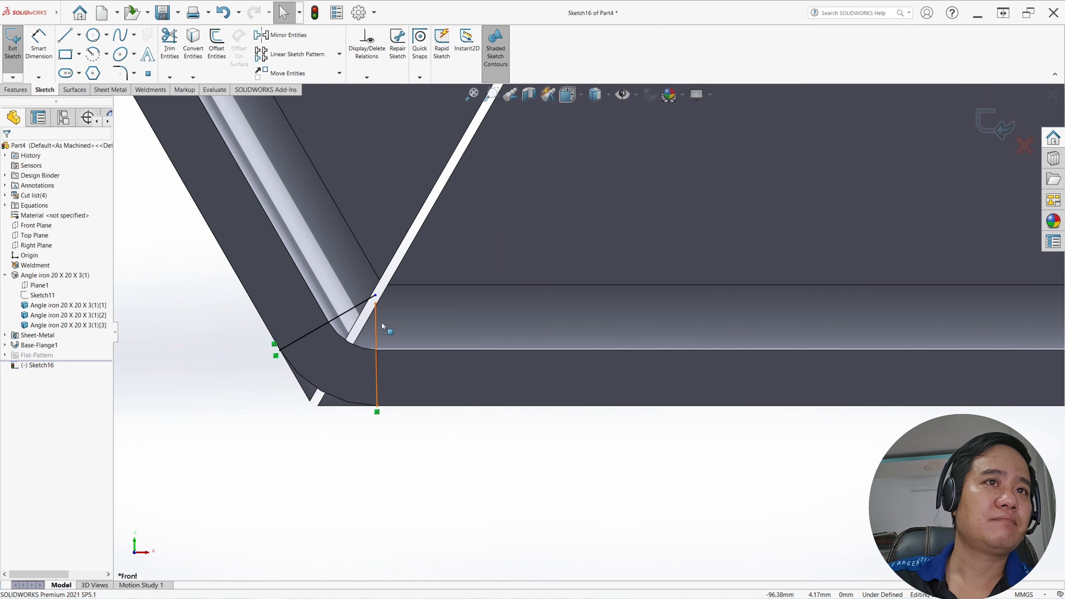
pyautogui.moveTo(376, 306); pyautogui.dragTo(359, 305)
# Make the second line collinear with the bend's vertical edge
pyautogui.keyDown('ctrl'); pyautogui.click(366, 342); pyautogui.keyUp('ctrl')
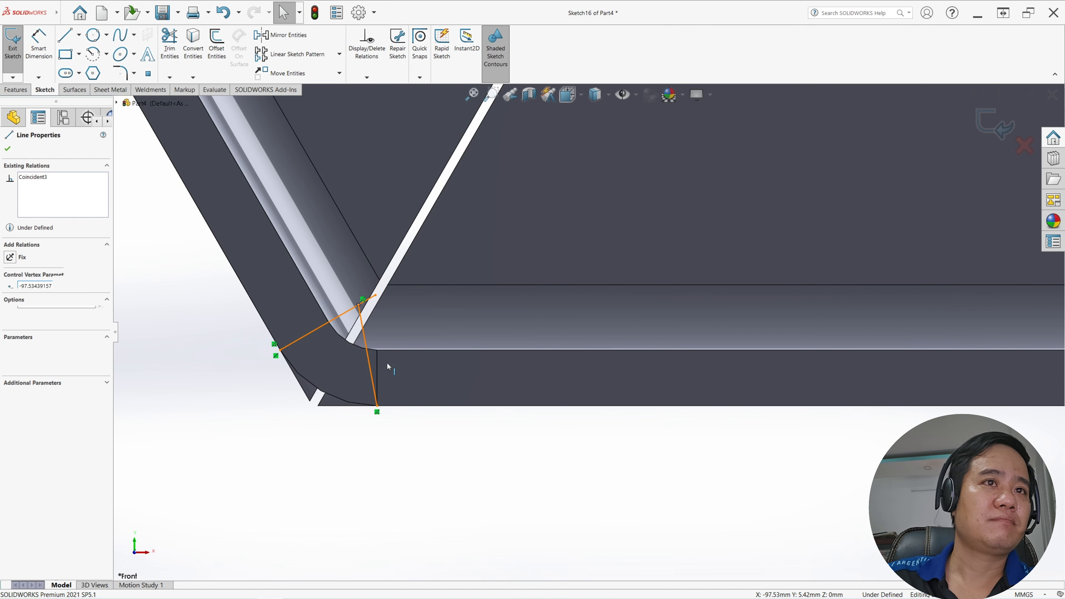
pyautogui.keyDown('ctrl'); pyautogui.click(378, 368); pyautogui.keyUp('ctrl')
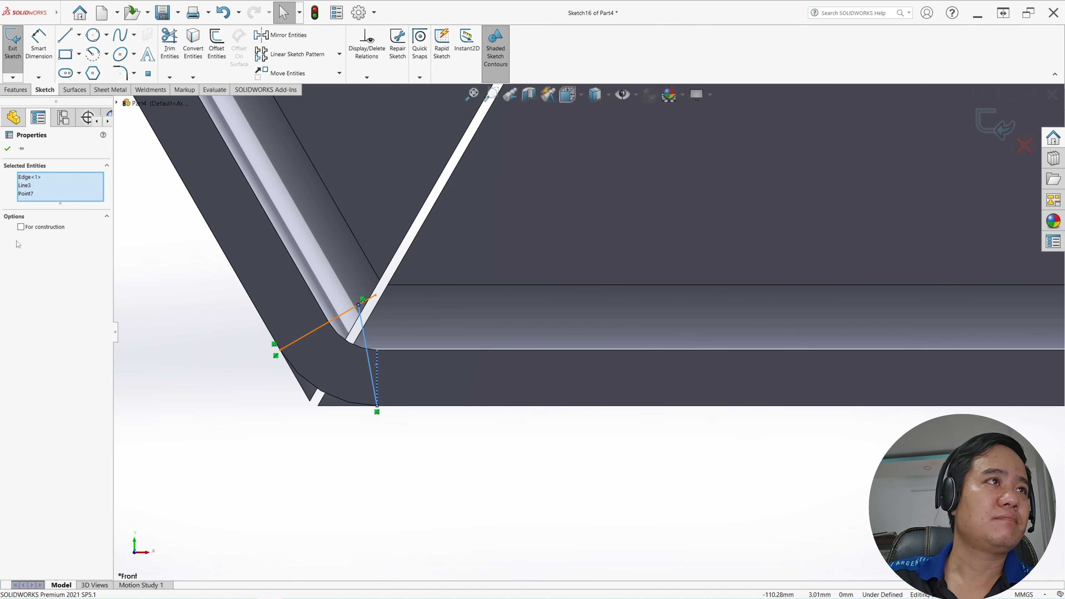
pyautogui.click(154, 280)
pyautogui.click(377, 375)
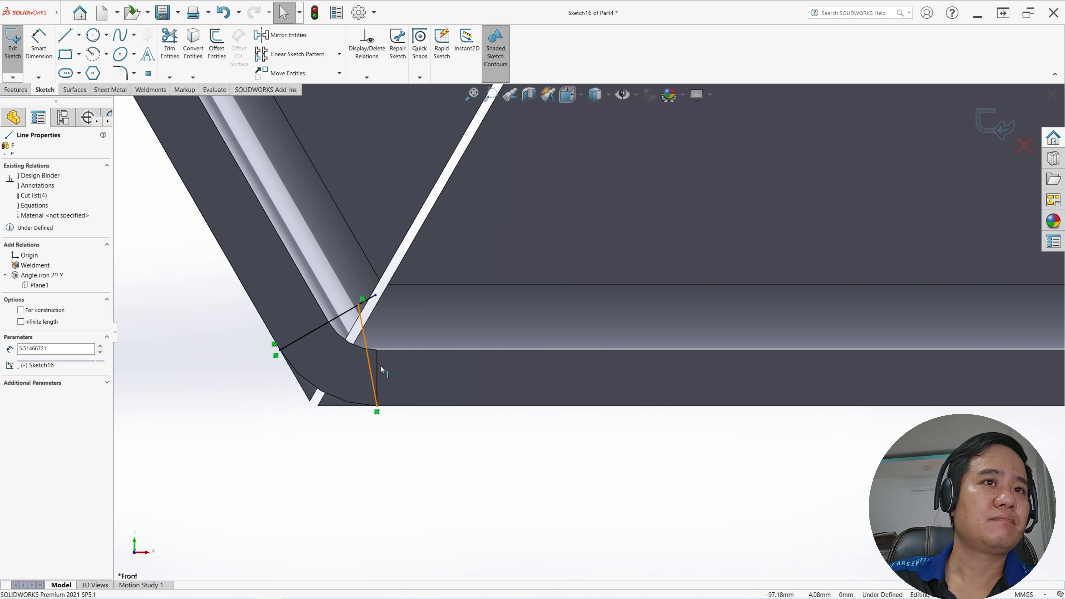
pyautogui.keyDown('ctrl'); pyautogui.click(378, 376); pyautogui.keyUp('ctrl')
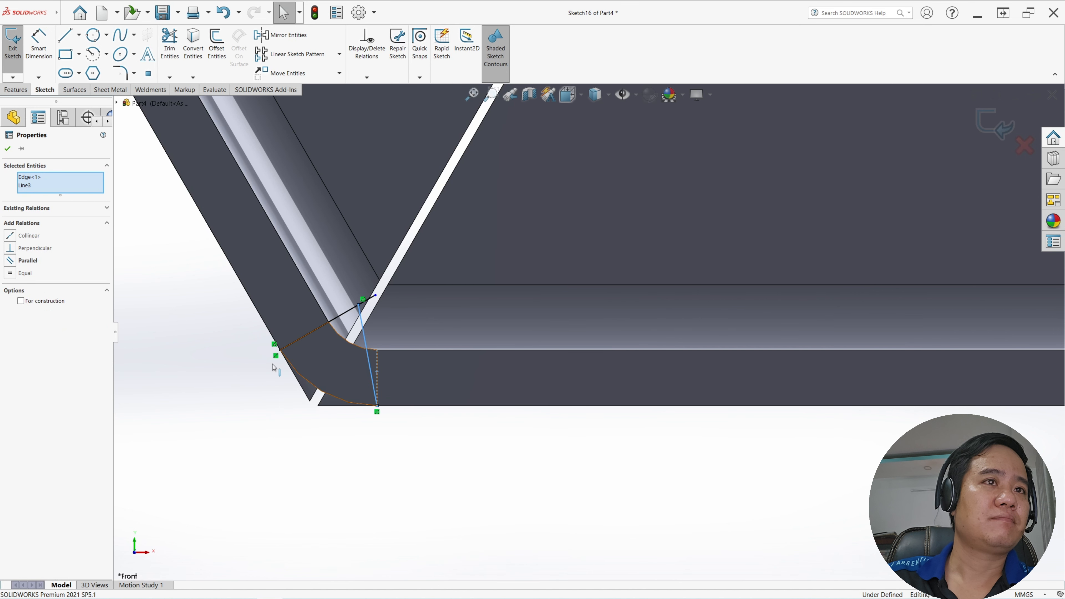
pyautogui.click(10, 236)
pyautogui.click(199, 415)
# Merge the upper endpoints of the two sketch lines into one point
pyautogui.scroll(-3, 330, 286)
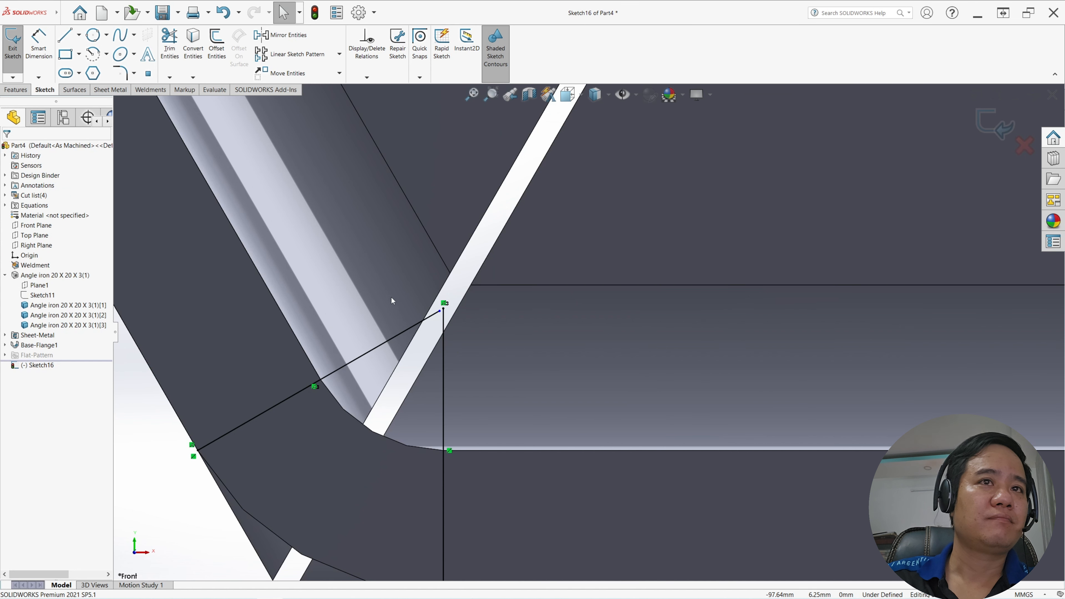
pyautogui.click(440, 312)
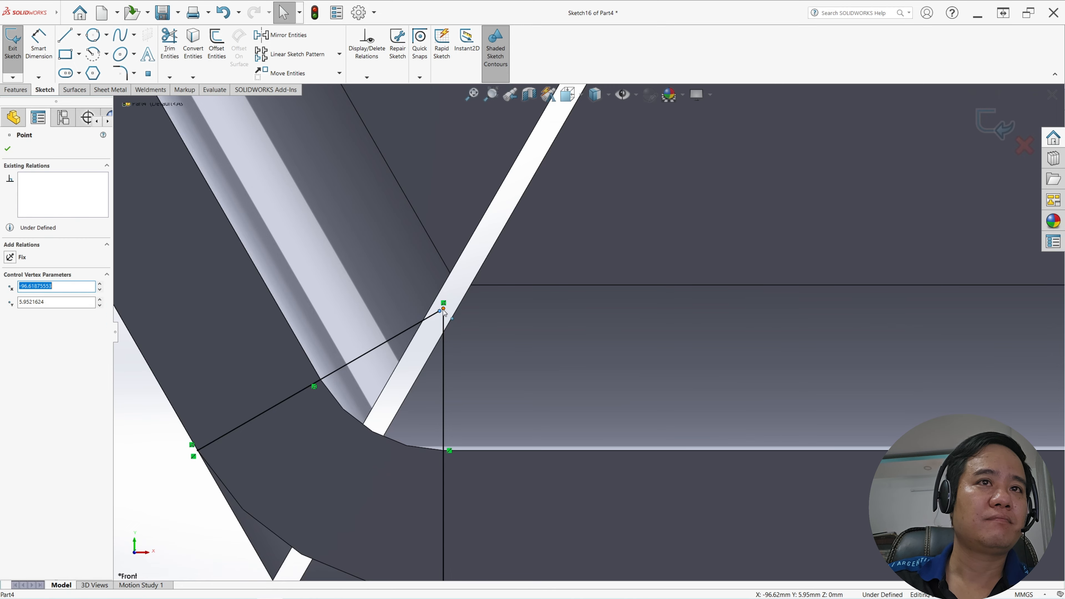
pyautogui.keyDown('ctrl'); pyautogui.click(444, 309); pyautogui.keyUp('ctrl')
pyautogui.click(11, 289)
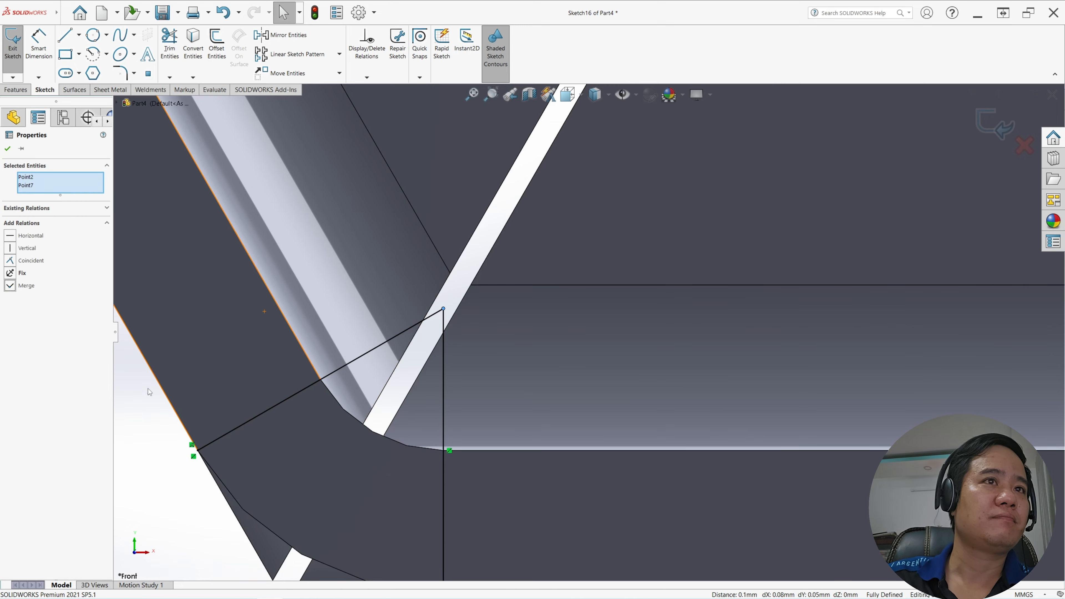
pyautogui.click(147, 392)
pyautogui.scroll(4, 435, 438)
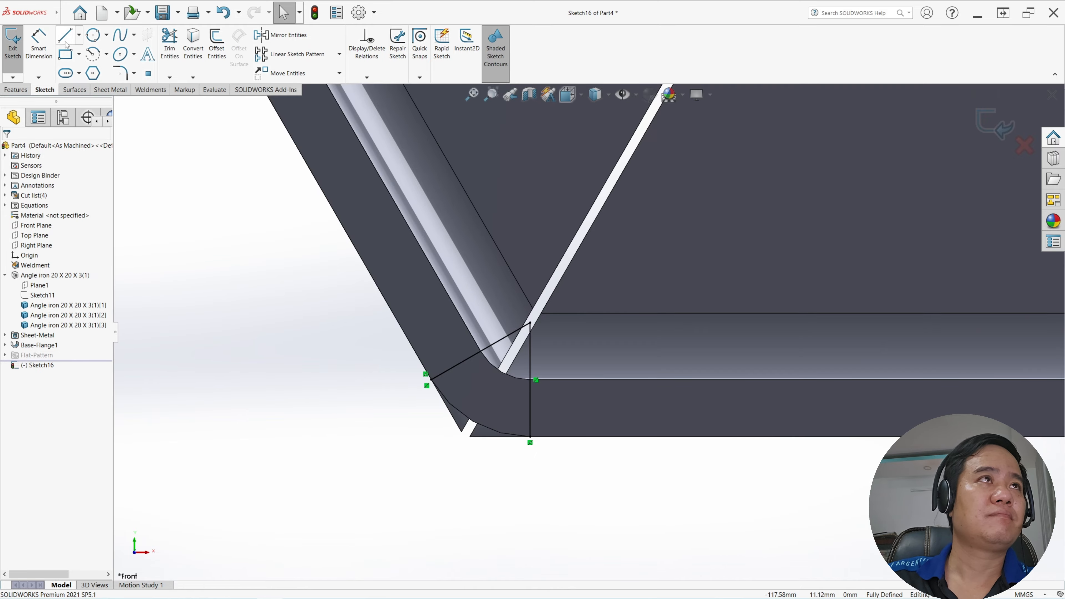
# Draw two connected lines around the left bend's outer corner, joining the slanted line's outer end to the vertical line's lower end
pyautogui.click(65, 34)
pyautogui.scroll(-2, 453, 373)
pyautogui.click(417, 386)
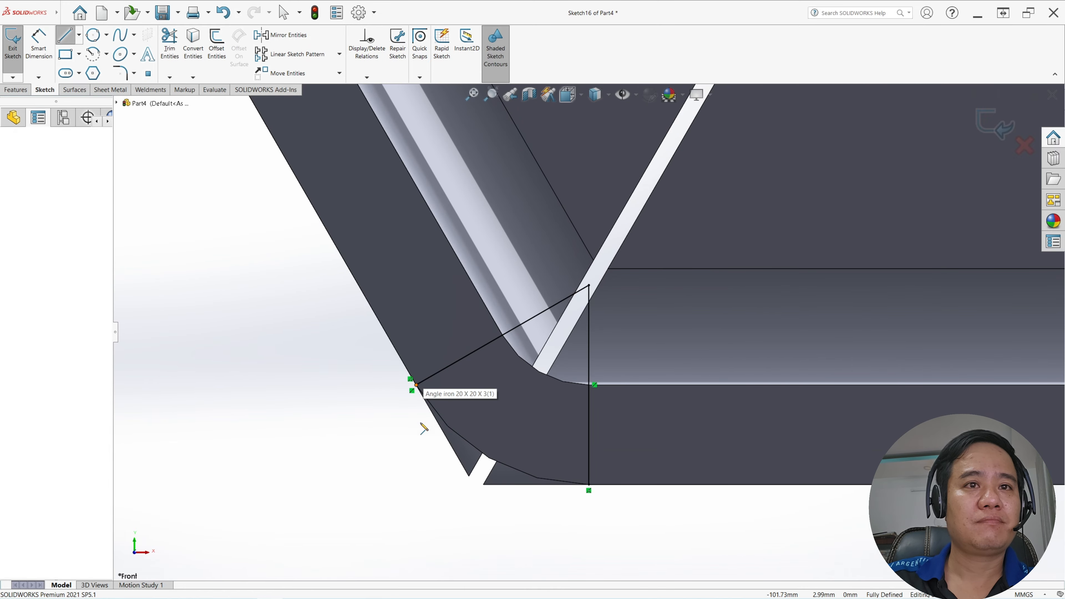
pyautogui.click(464, 490)
pyautogui.click(588, 491)
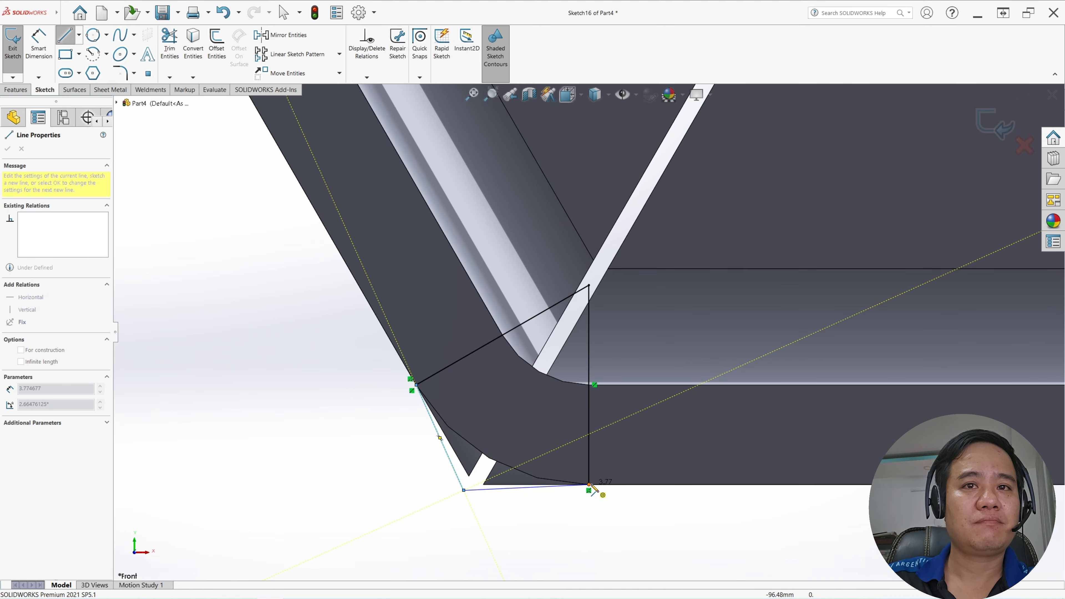
pyautogui.press('Escape')
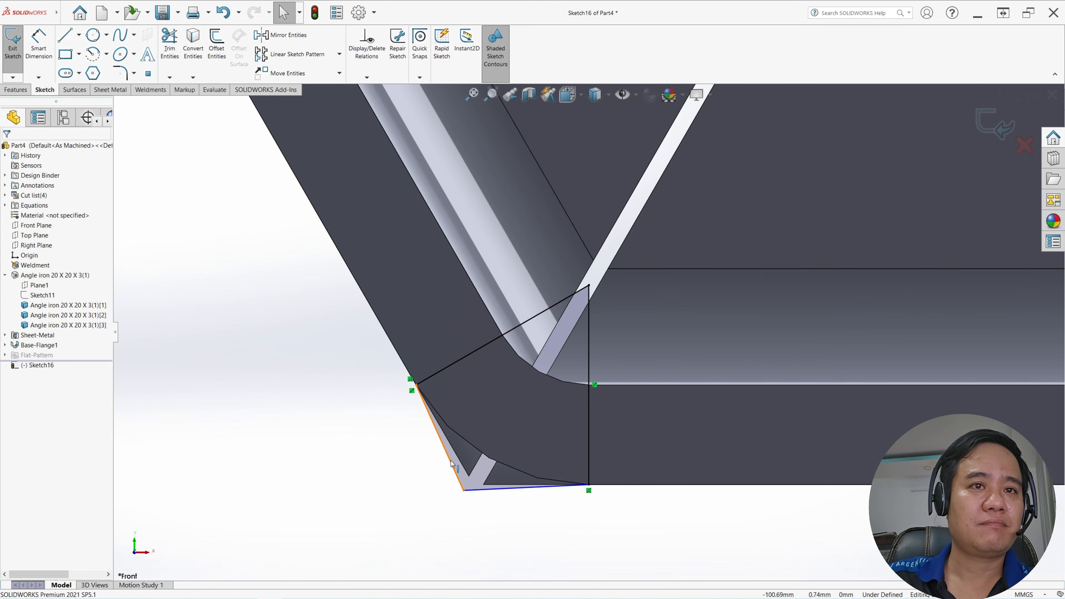
# Make the left closing line collinear with the left segment's outer slanted edge
pyautogui.click(450, 463)
pyautogui.keyDown('ctrl'); pyautogui.click(453, 462); pyautogui.keyUp('ctrl')
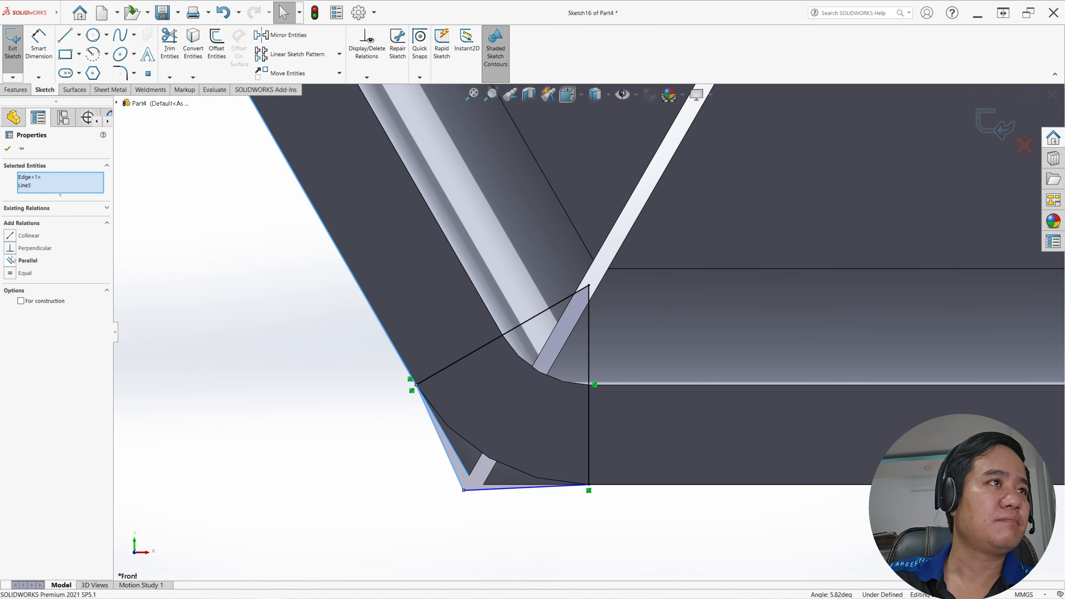
pyautogui.click(10, 236)
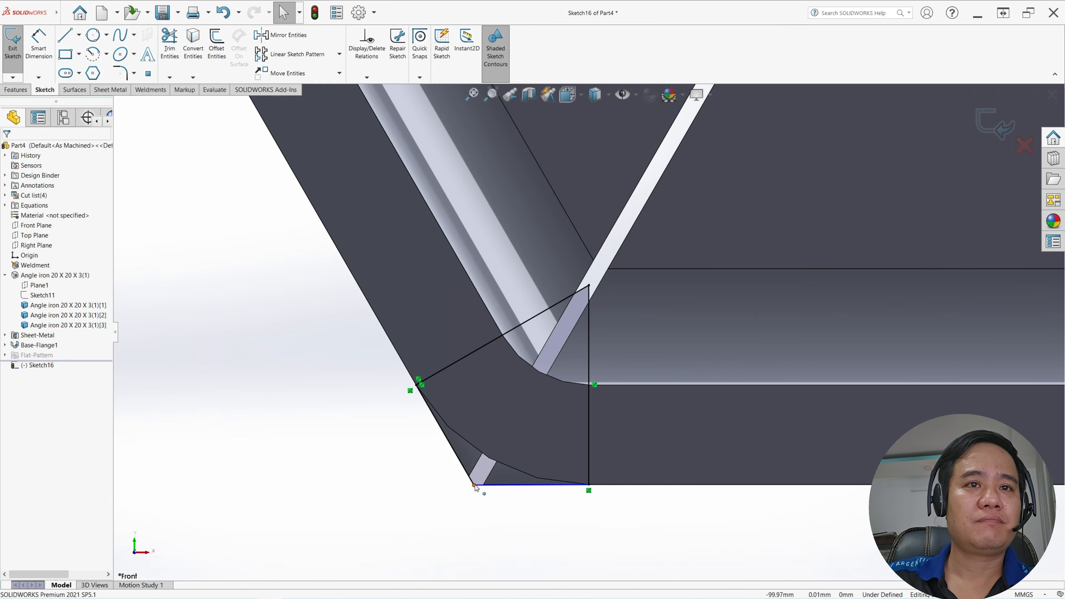
# Make the lower closing line at the left bend collinear with the horizontal segment's bottom edge
pyautogui.moveTo(476, 487)
pyautogui.mouseDown()
pyautogui.moveTo(449, 498)
pyautogui.moveTo(455, 485)
pyautogui.mouseUp()
pyautogui.keyDown('ctrl'); pyautogui.click(487, 476); pyautogui.keyUp('ctrl')
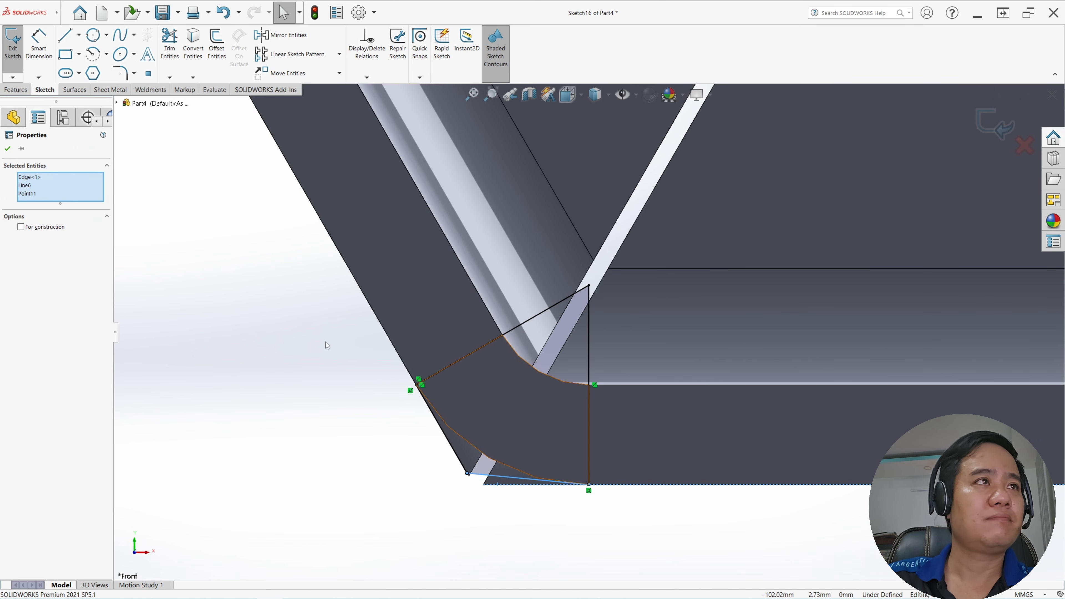
pyautogui.press('Escape')
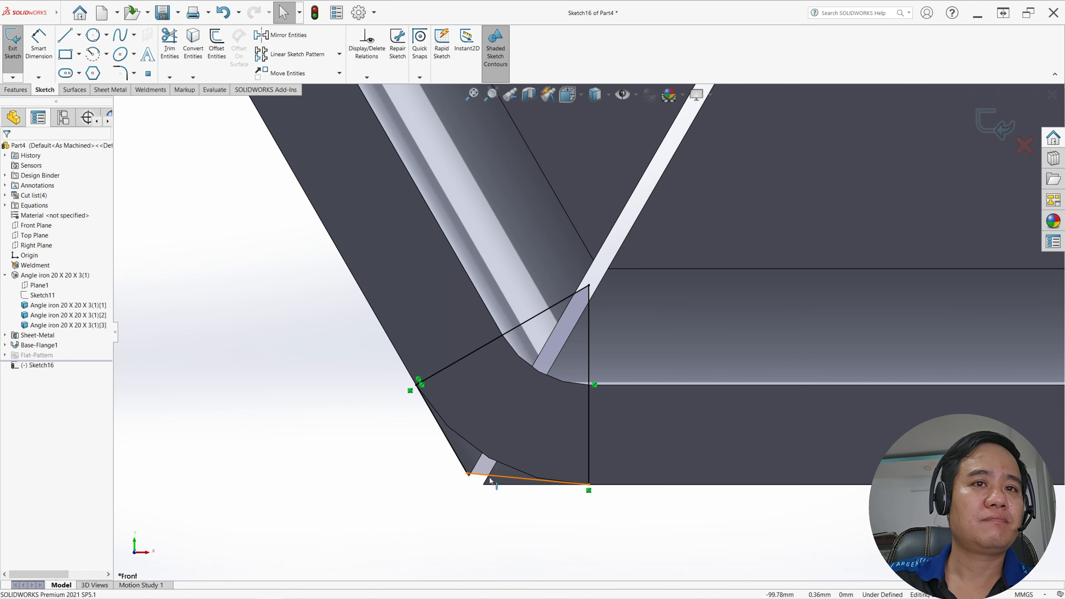
pyautogui.click(487, 480)
pyautogui.keyDown('ctrl'); pyautogui.click(496, 484); pyautogui.keyUp('ctrl')
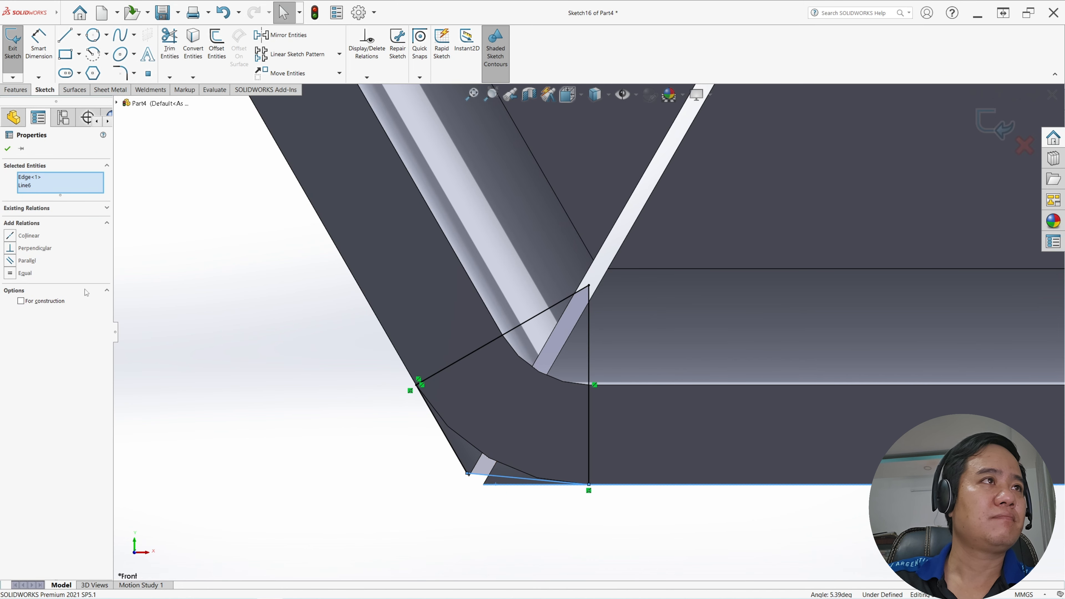
pyautogui.click(11, 236)
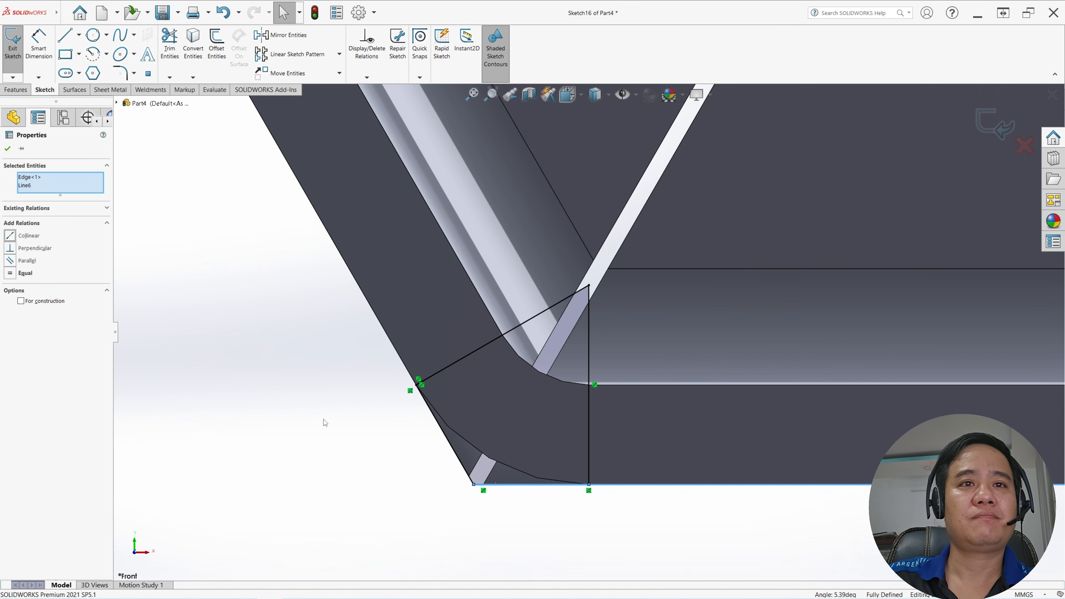
pyautogui.click(323, 421)
# Draw a line through the right bend's vertical edge, ending at its lower end, and move the upper end off the edge
pyautogui.scroll(2, 563, 446)
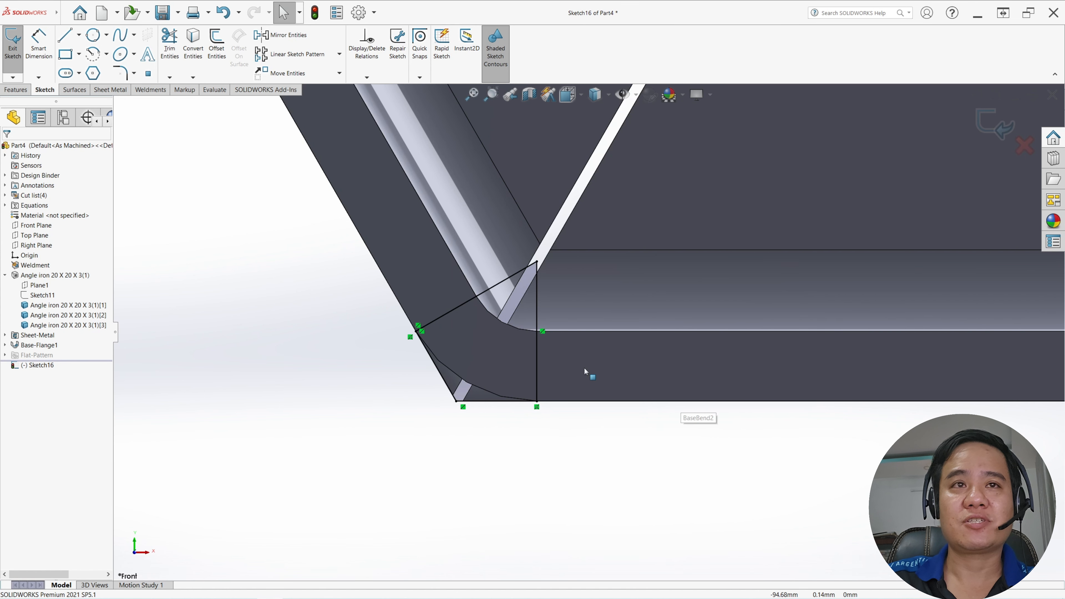
pyautogui.scroll(5, 825, 392)
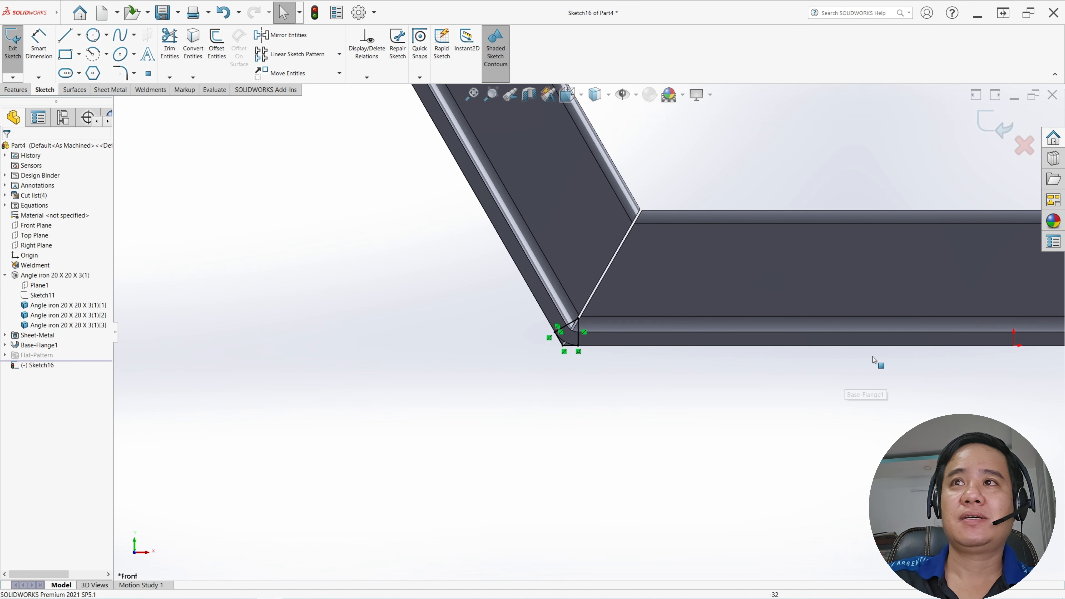
pyautogui.scroll(-2, 894, 345)
pyautogui.scroll(-3, 894, 345)
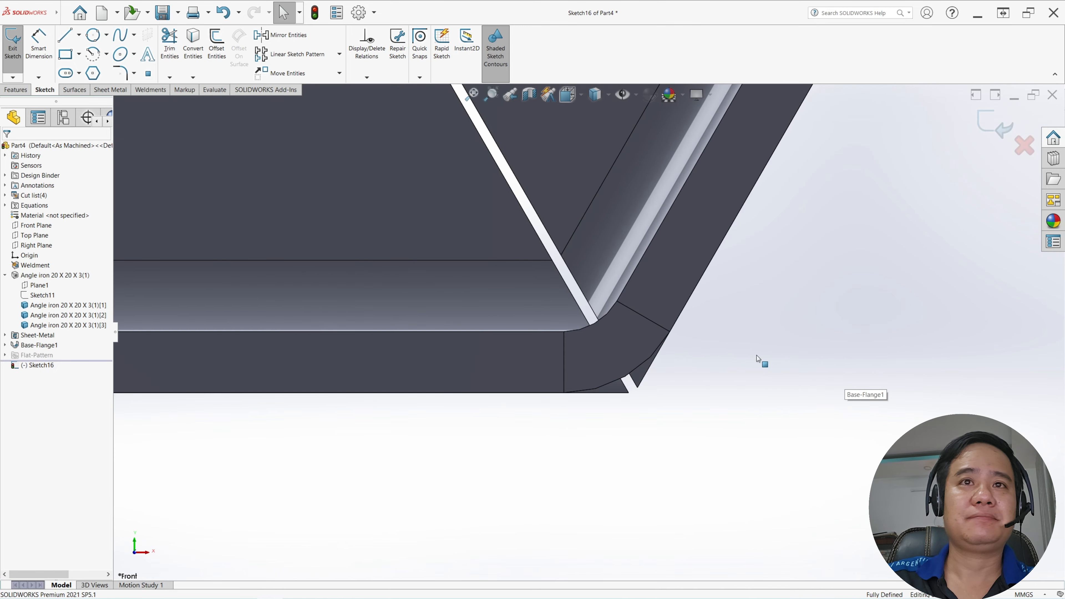
pyautogui.press('l')
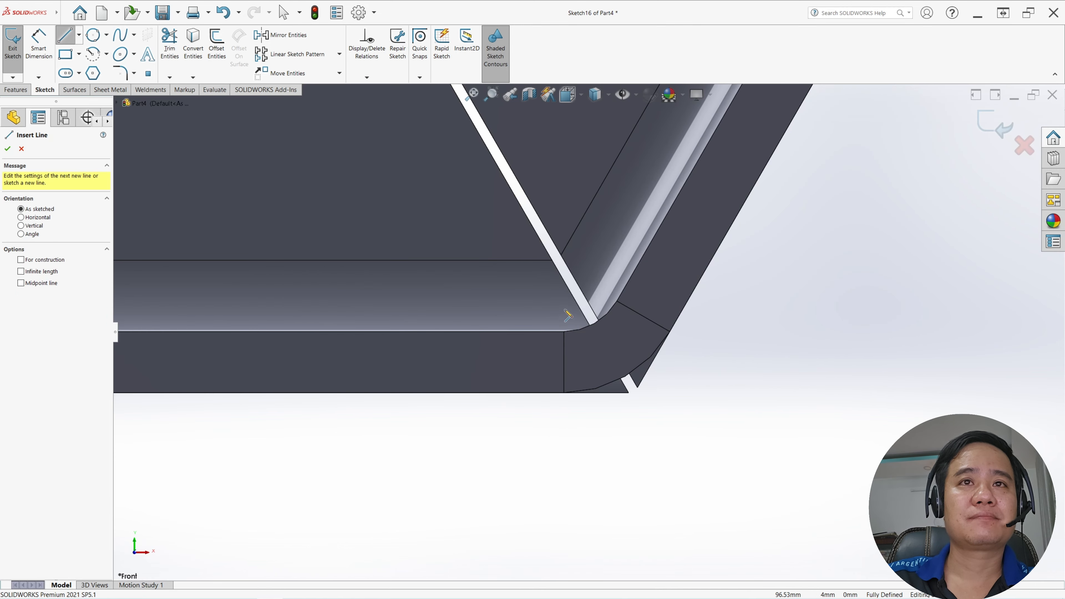
pyautogui.click(562, 289)
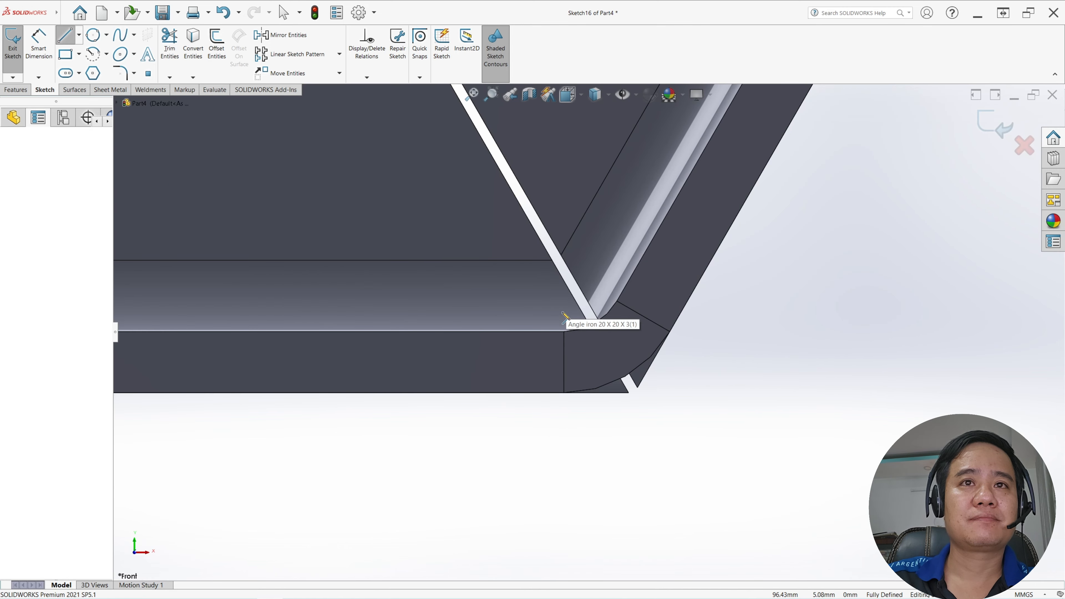
pyautogui.click(564, 393)
pyautogui.press('Escape')
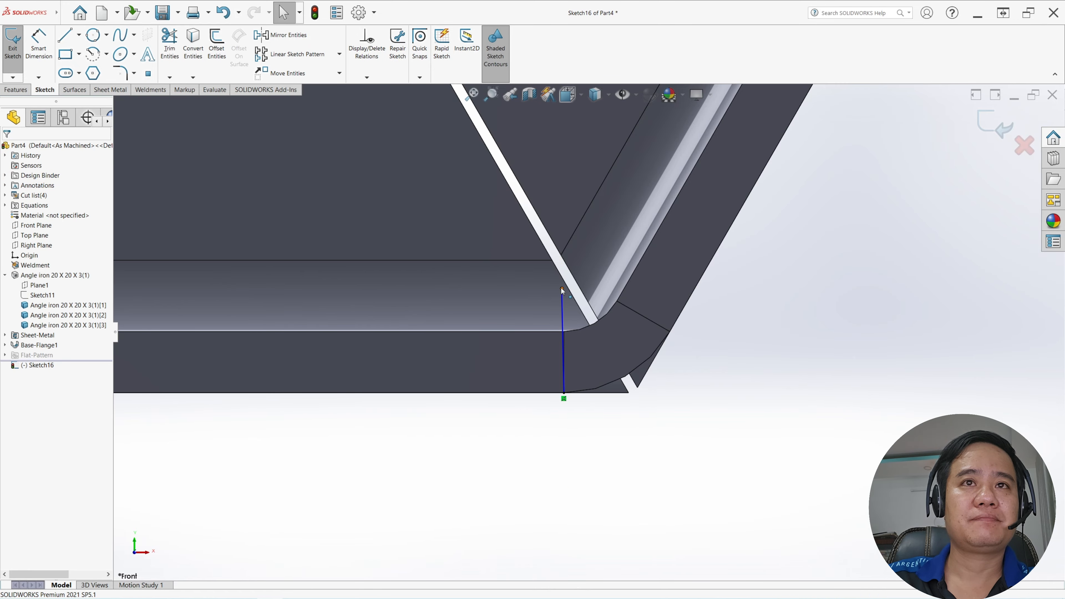
pyautogui.moveTo(564, 394); pyautogui.dragTo(564, 398)
# Make the new line collinear with the right bend's vertical edge
pyautogui.click(554, 344)
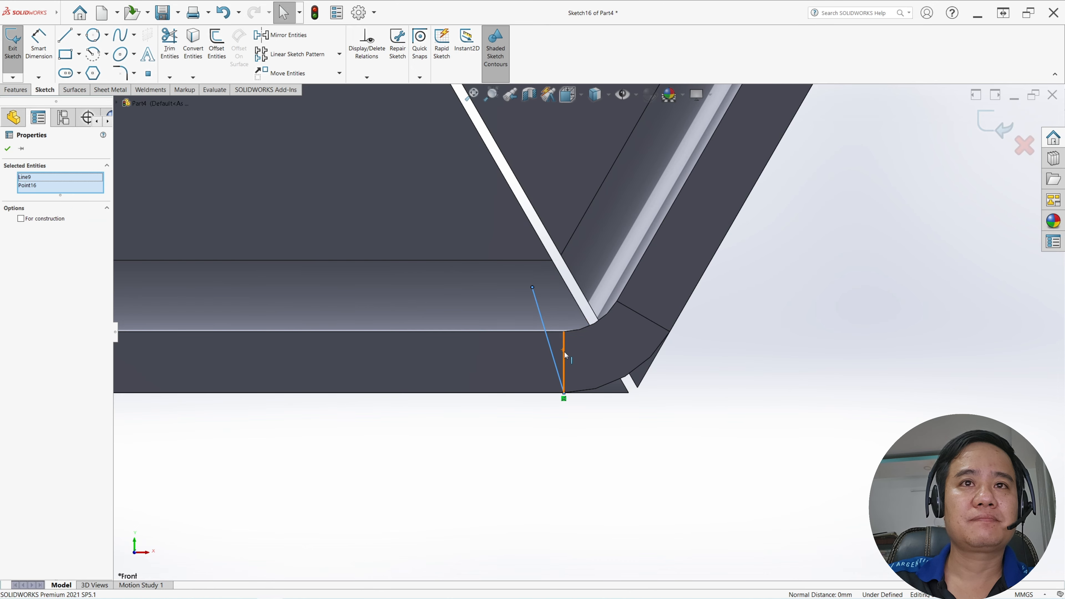
pyautogui.click(511, 344)
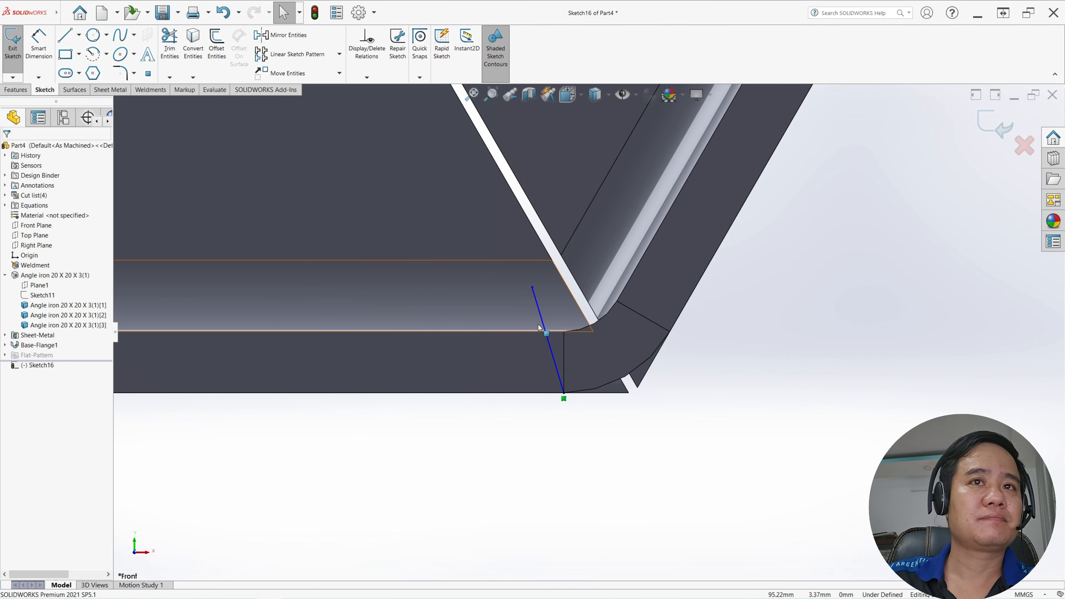
pyautogui.click(548, 343)
pyautogui.keyDown('ctrl'); pyautogui.click(565, 348); pyautogui.keyUp('ctrl')
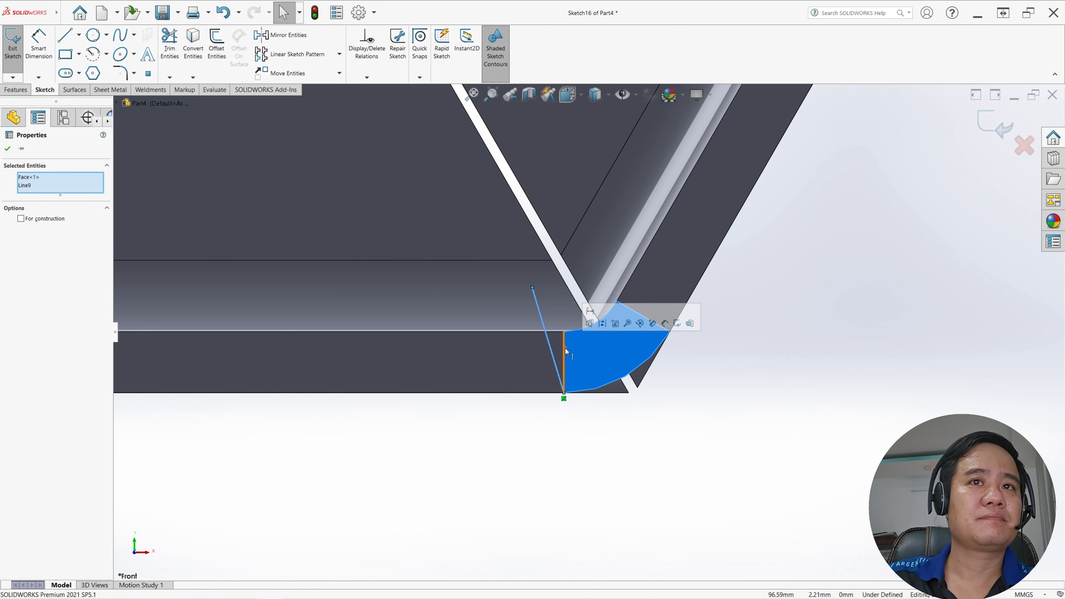
pyautogui.press('Escape')
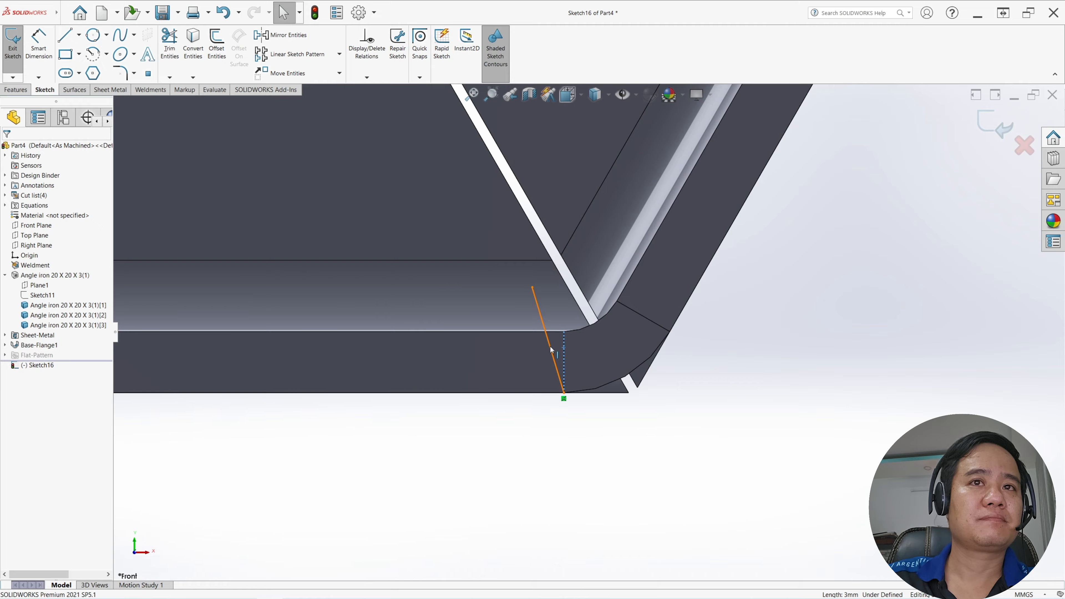
pyautogui.keyDown('ctrl'); pyautogui.click(551, 348); pyautogui.keyUp('ctrl')
pyautogui.click(17, 248)
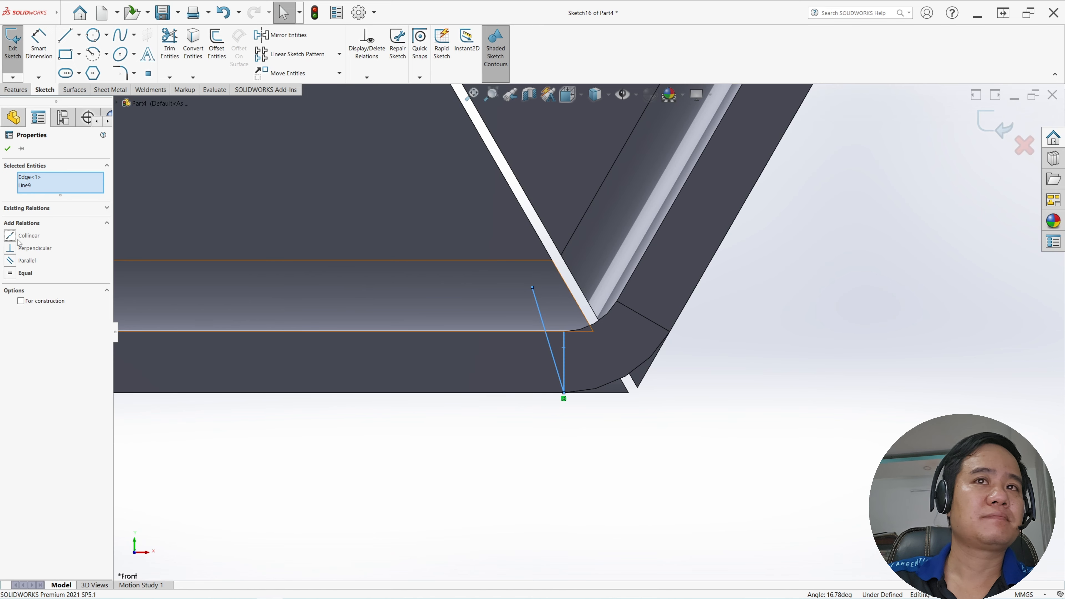
pyautogui.click(637, 444)
# Draw a slanted line from above the right bend to the outer end of the bend's slanted edge
pyautogui.click(65, 36)
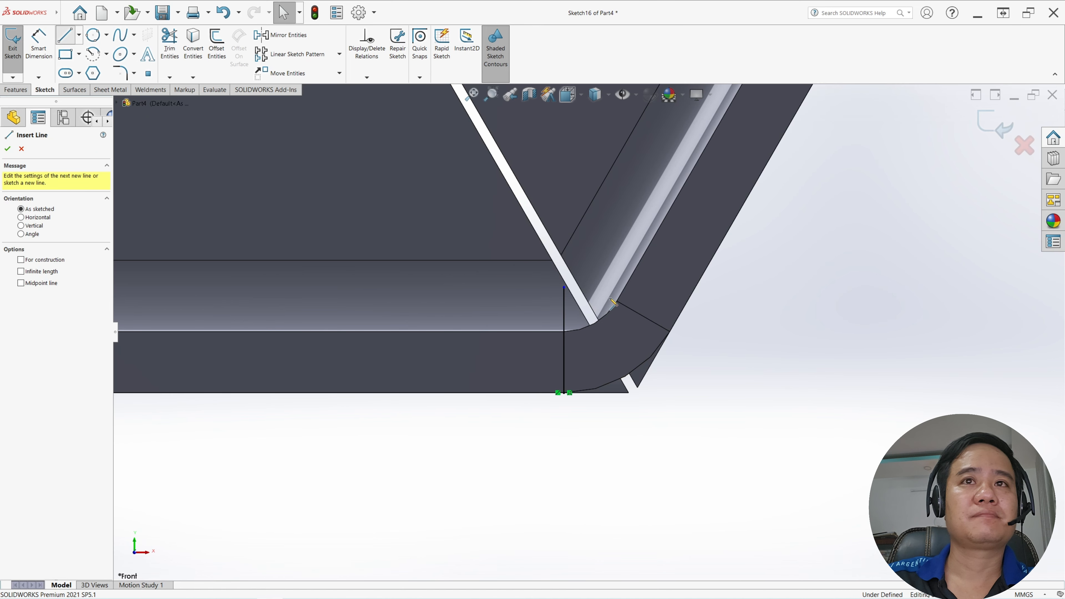
pyautogui.click(589, 271)
pyautogui.click(669, 331)
pyautogui.press('Escape')
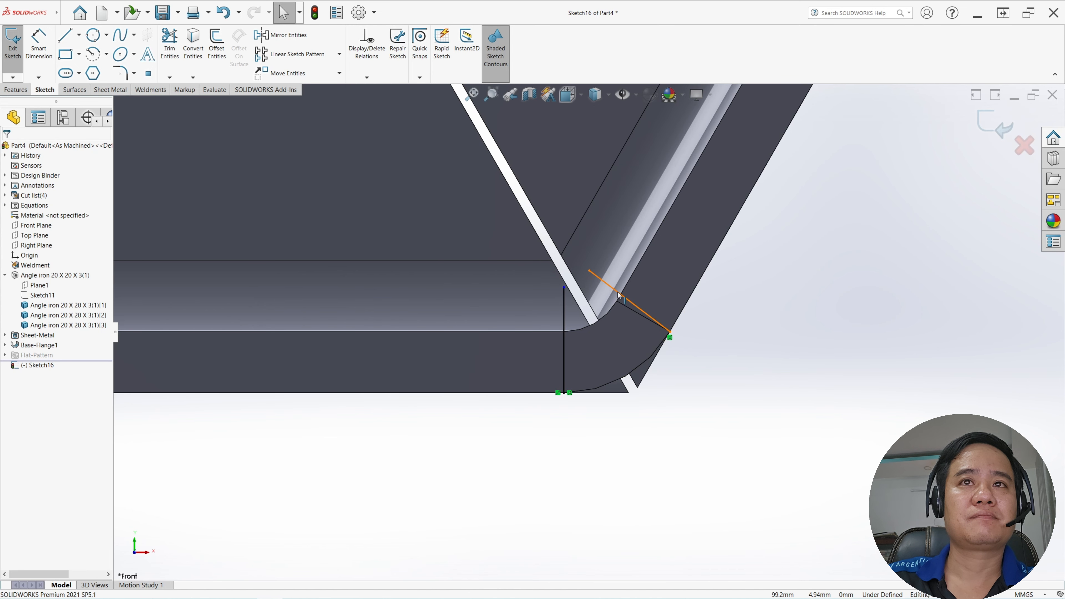
# Make the slanted line collinear with the right bend's slanted edge
pyautogui.click(626, 304)
pyautogui.keyDown('ctrl'); pyautogui.click(630, 307); pyautogui.keyUp('ctrl')
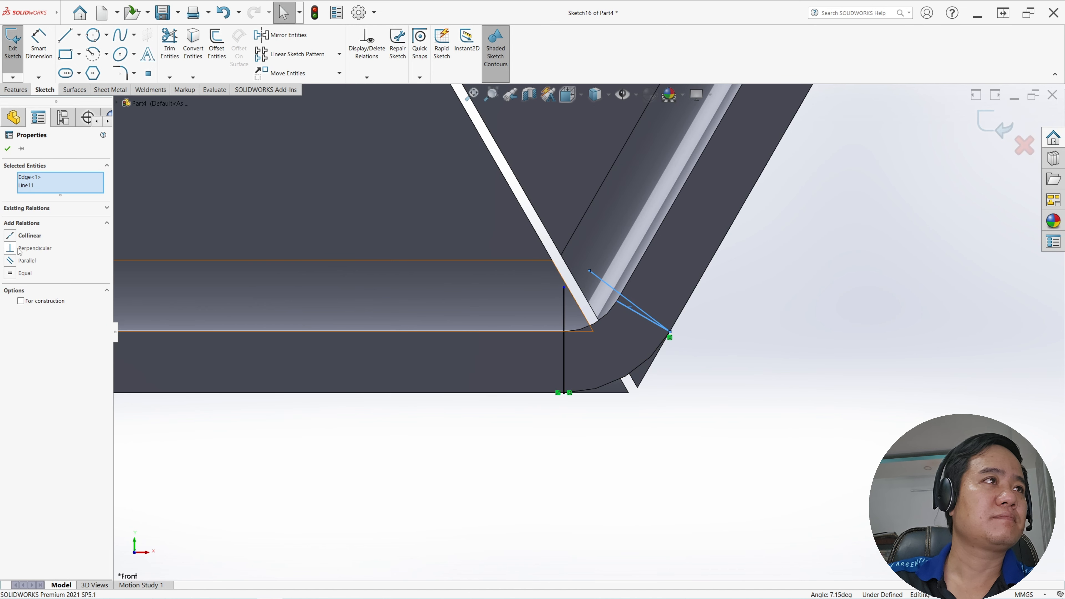
pyautogui.click(12, 236)
pyautogui.click(720, 380)
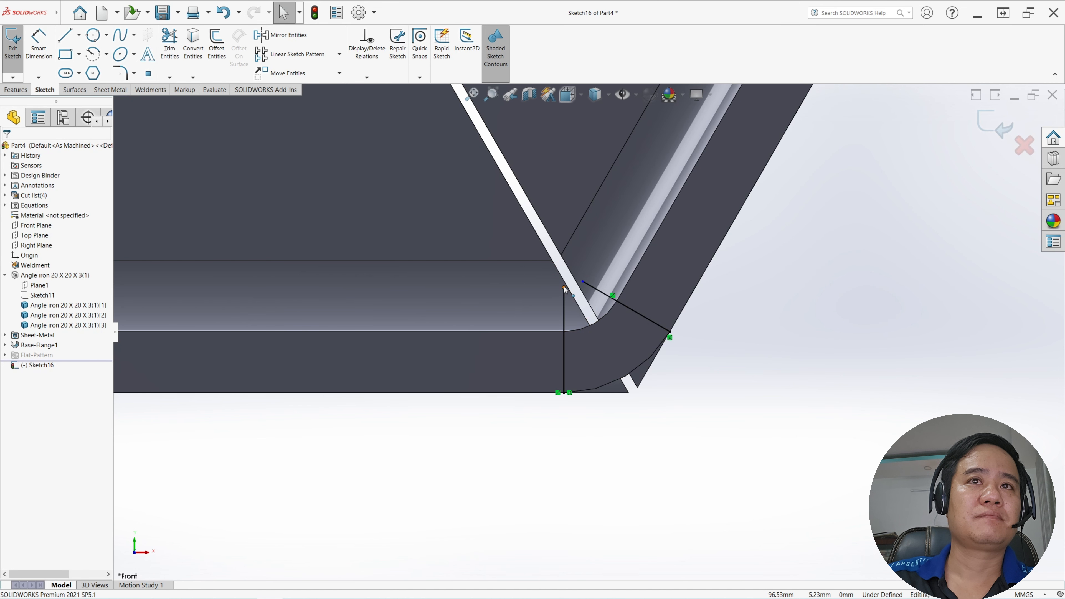
# Merge the upper endpoints of the vertical and slanted lines at the right bend
pyautogui.click(583, 283)
pyautogui.keyDown('ctrl'); pyautogui.click(564, 288); pyautogui.keyUp('ctrl')
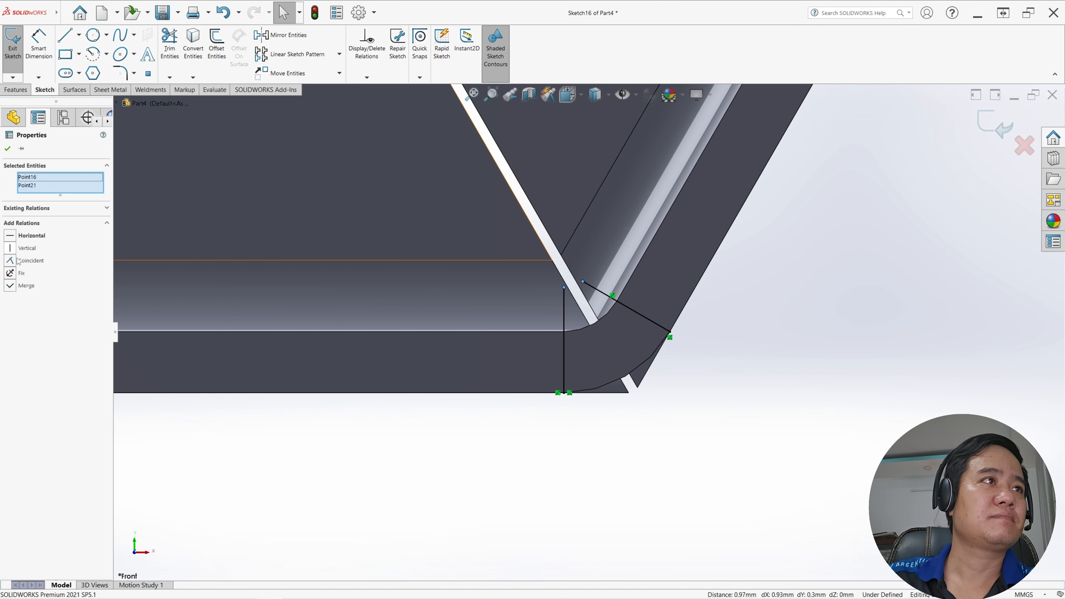
pyautogui.click(11, 285)
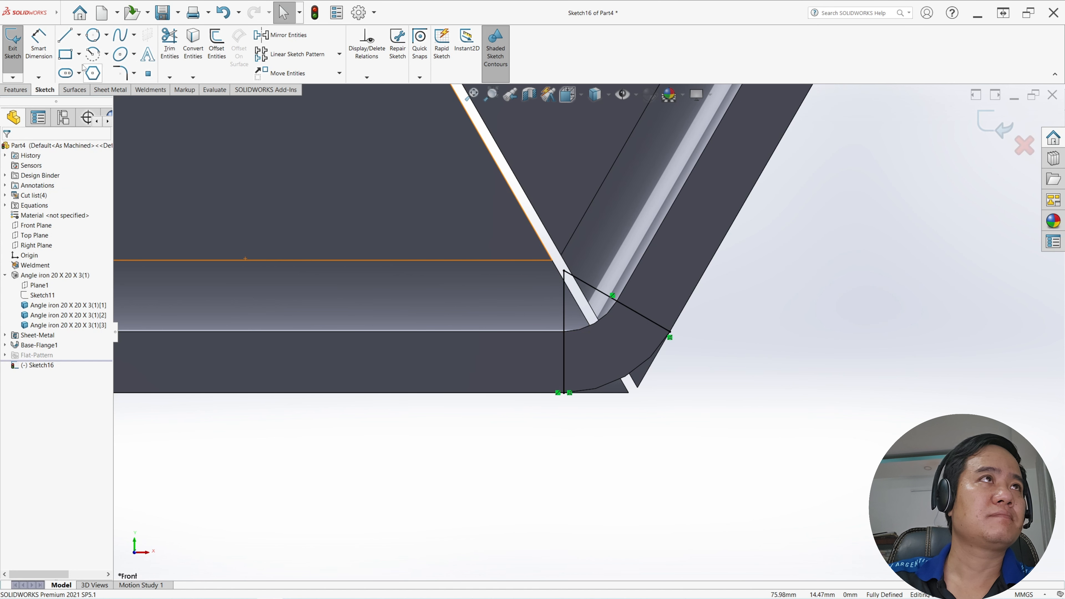
# Draw two connected lines around the right bend's outer corner, closing the profile between the vertical and slanted lines' outer ends
pyautogui.click(64, 35)
pyautogui.click(569, 393)
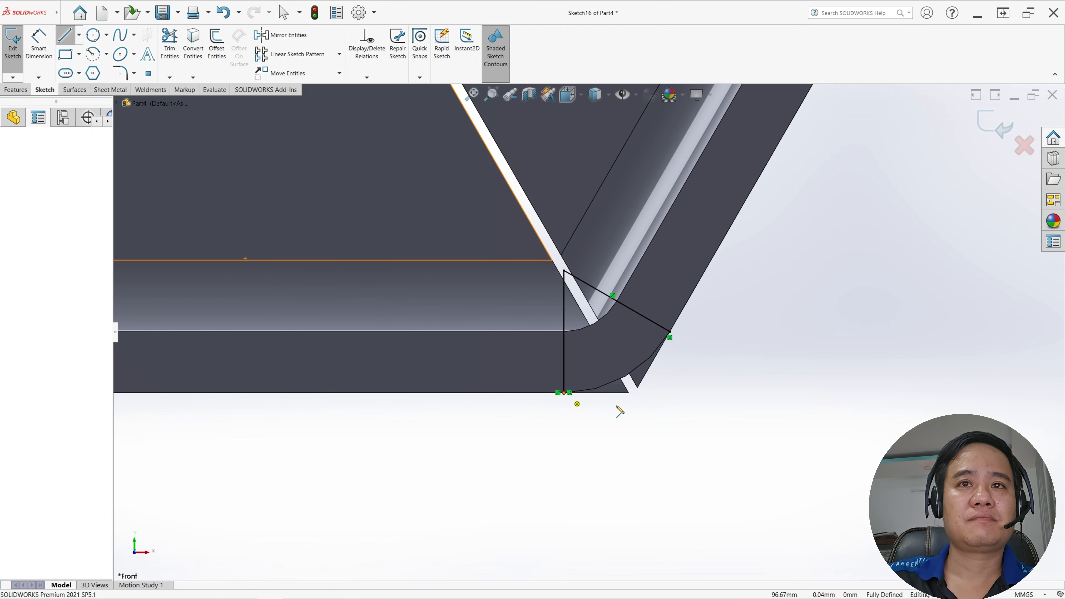
pyautogui.click(644, 410)
pyautogui.click(669, 337)
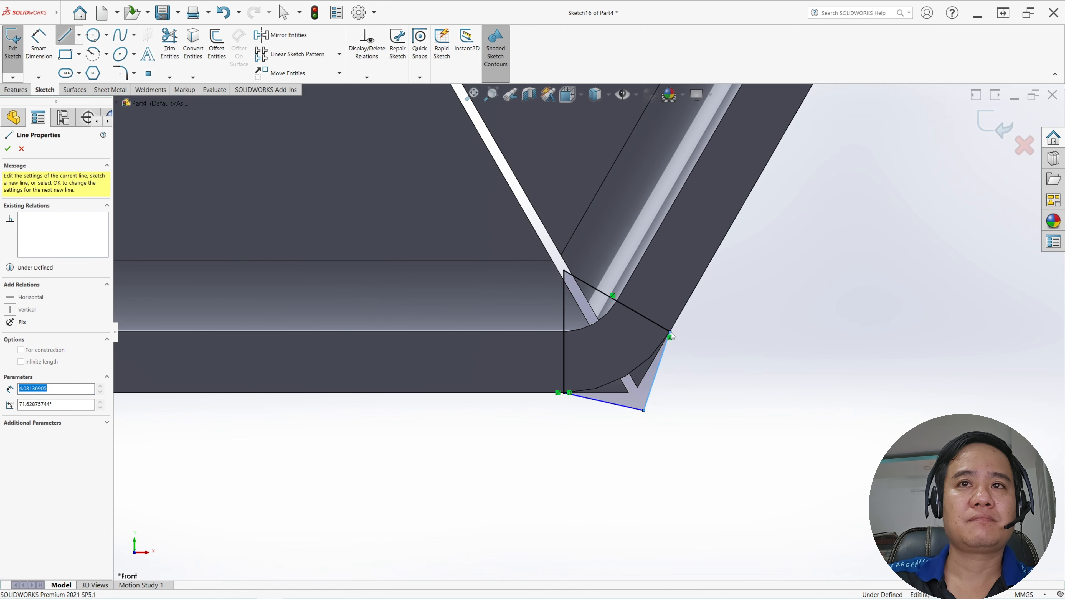
pyautogui.press('Escape')
# Make the lower closing line at the right bend collinear with the horizontal segment's bottom edge
pyautogui.click(613, 393)
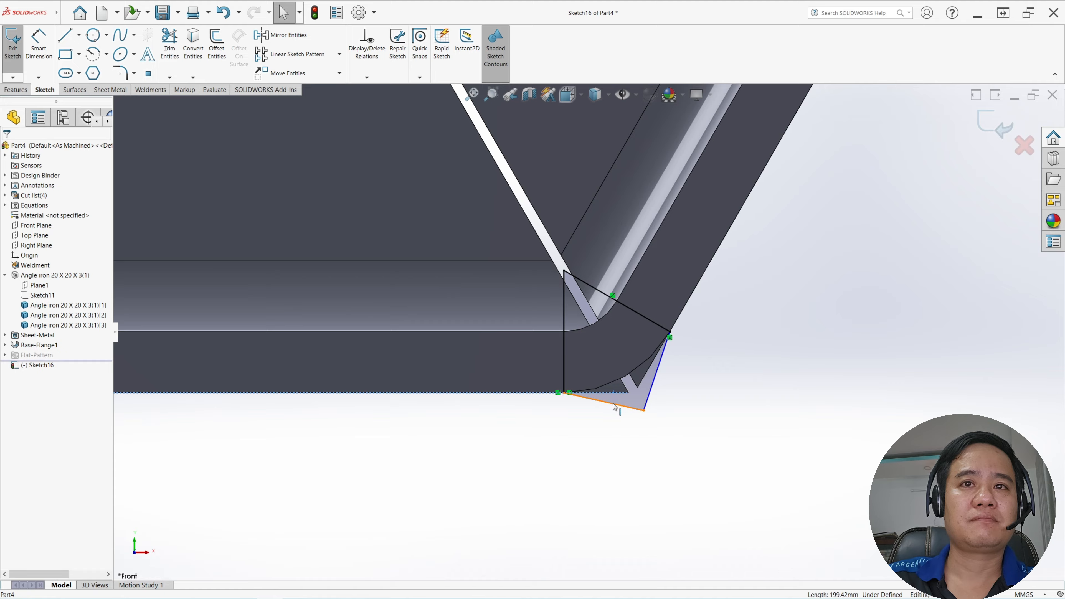
pyautogui.keyDown('ctrl'); pyautogui.click(612, 406); pyautogui.keyUp('ctrl')
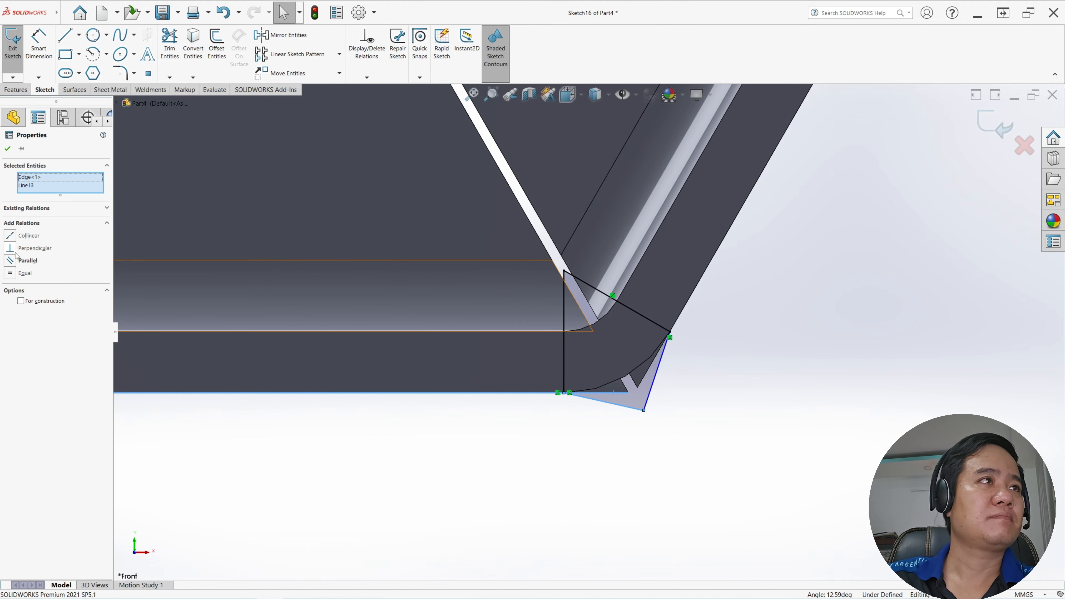
pyautogui.click(12, 235)
pyautogui.click(780, 423)
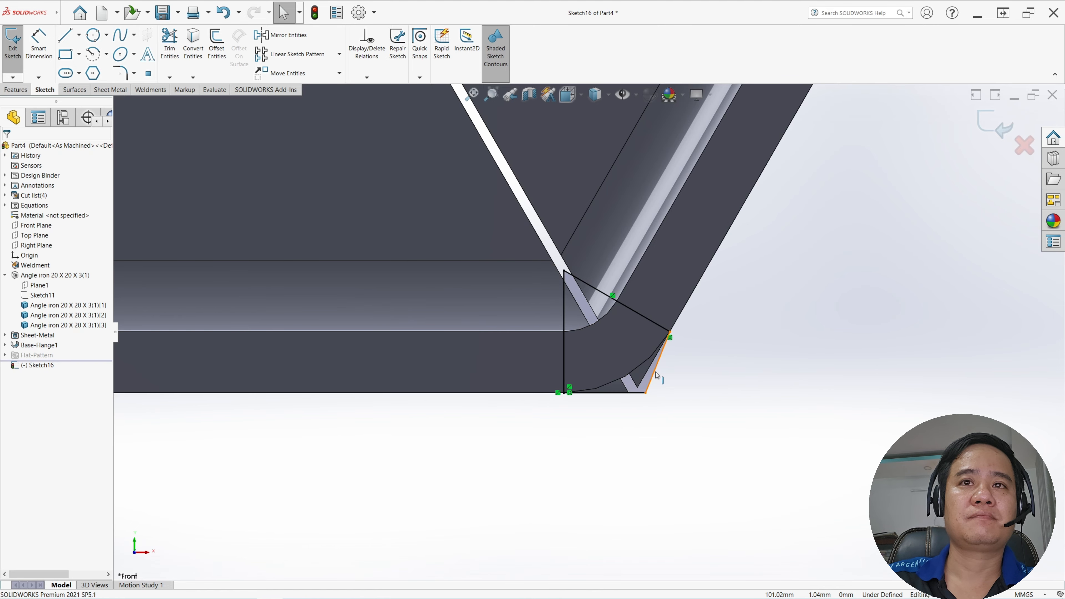
# Make the right closing line collinear with the right segment's outer slanted edge
pyautogui.click(651, 375)
pyautogui.keyDown('ctrl'); pyautogui.click(647, 372); pyautogui.keyUp('ctrl')
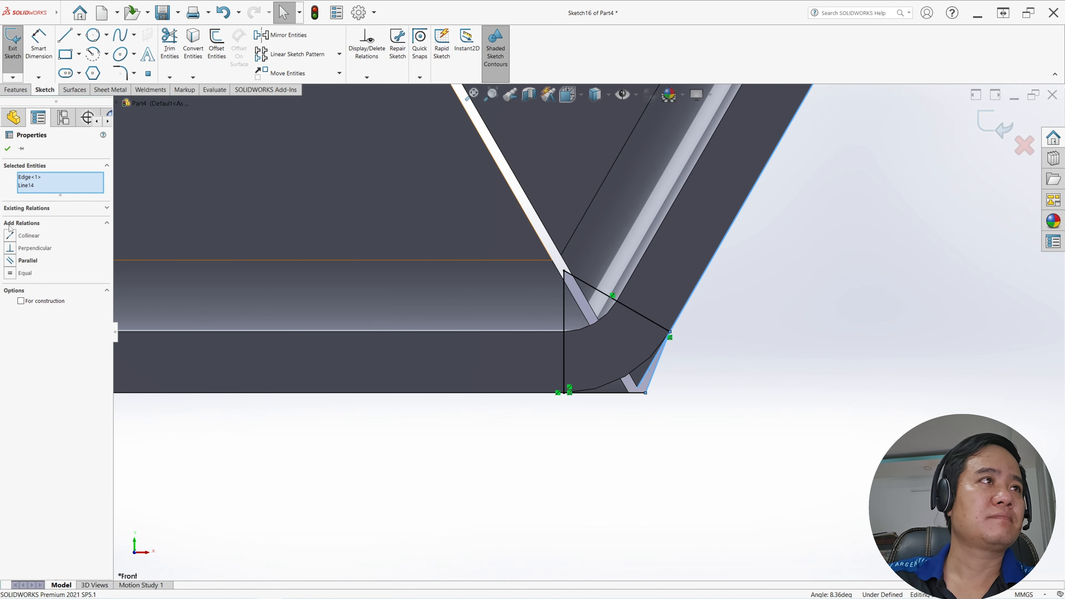
pyautogui.click(10, 236)
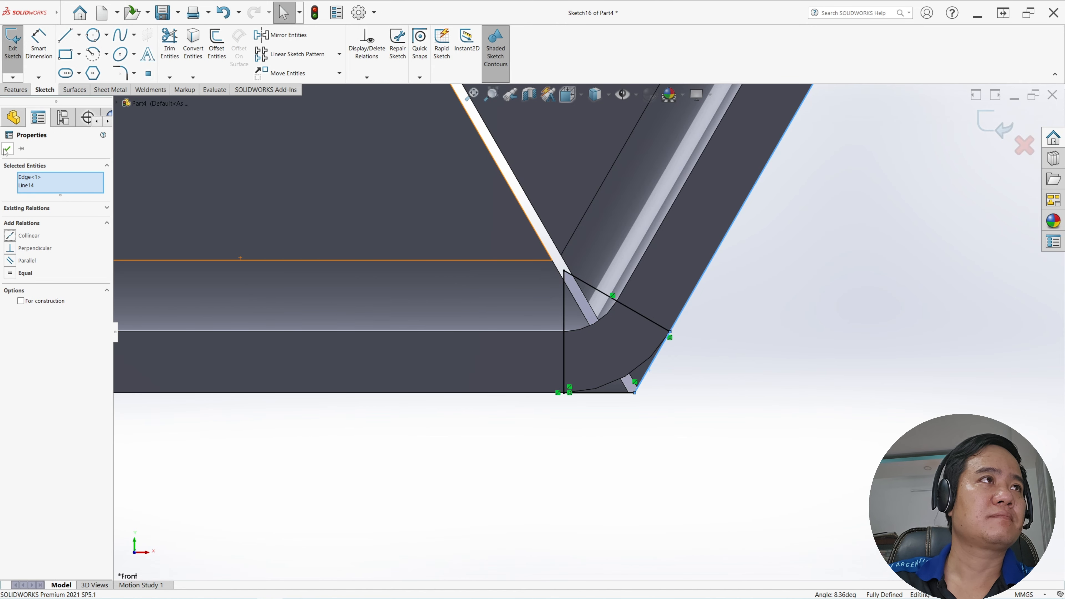
# Close the corner-profile sketch and set up an extruded cut from it, Through All in the reversed direction
pyautogui.click(663, 254)
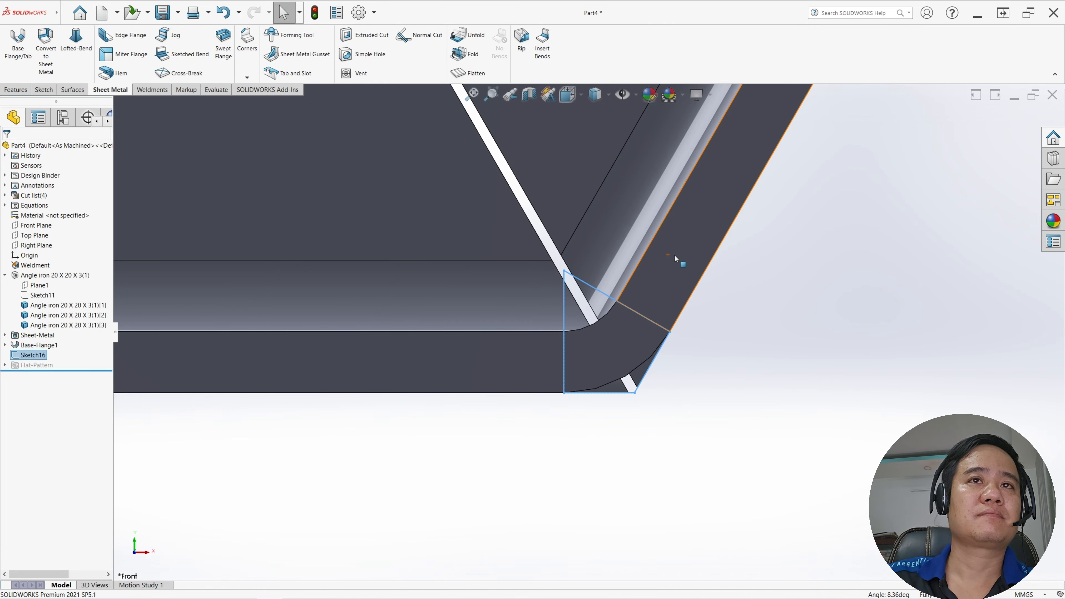
pyautogui.scroll(8, 673, 255)
pyautogui.click(15, 89)
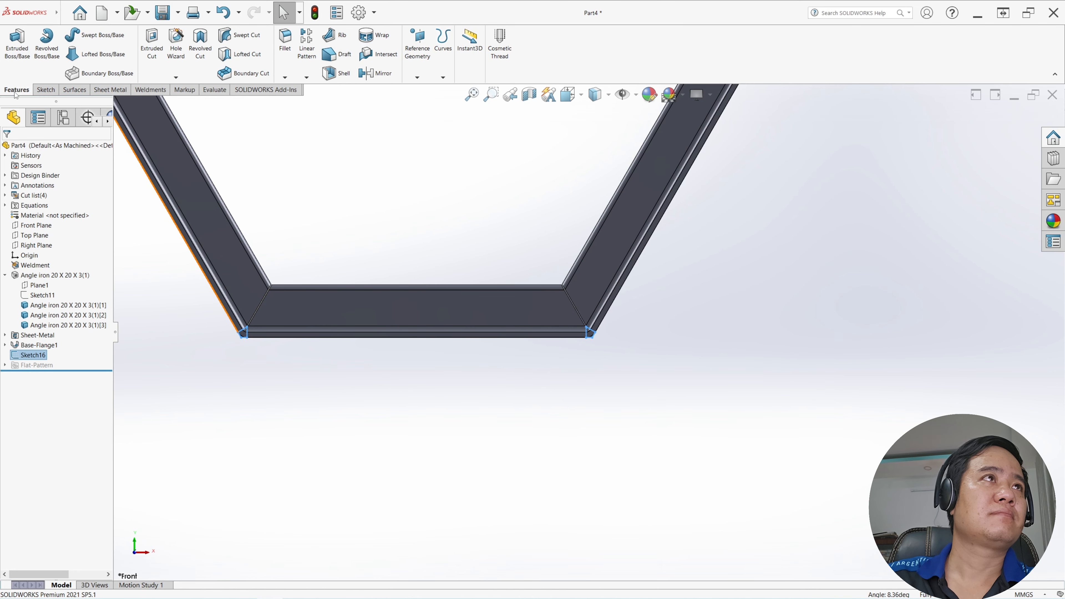
pyautogui.press('z')
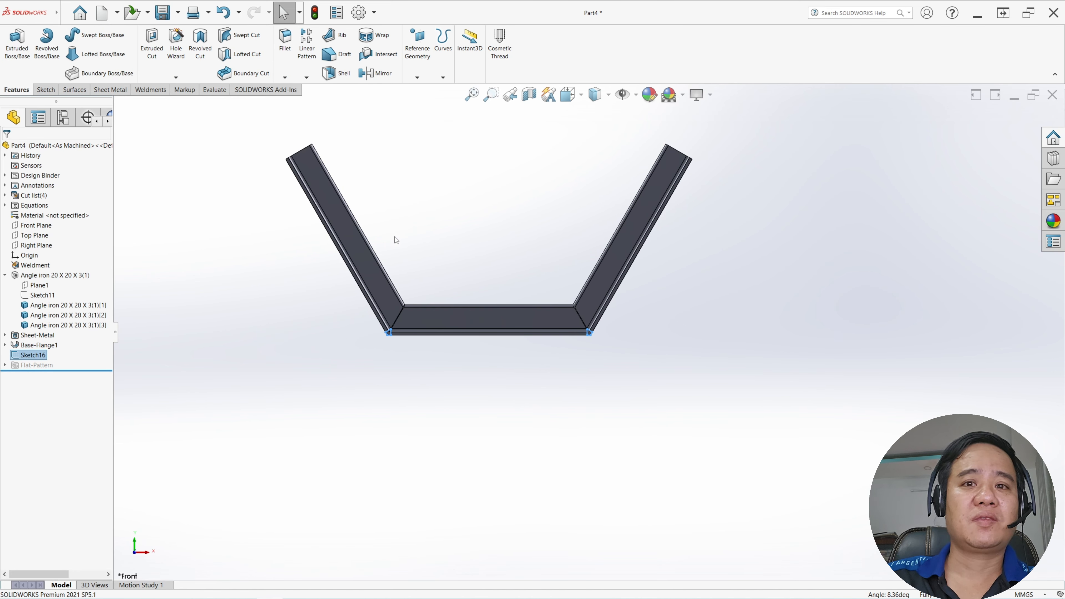
pyautogui.click(152, 53)
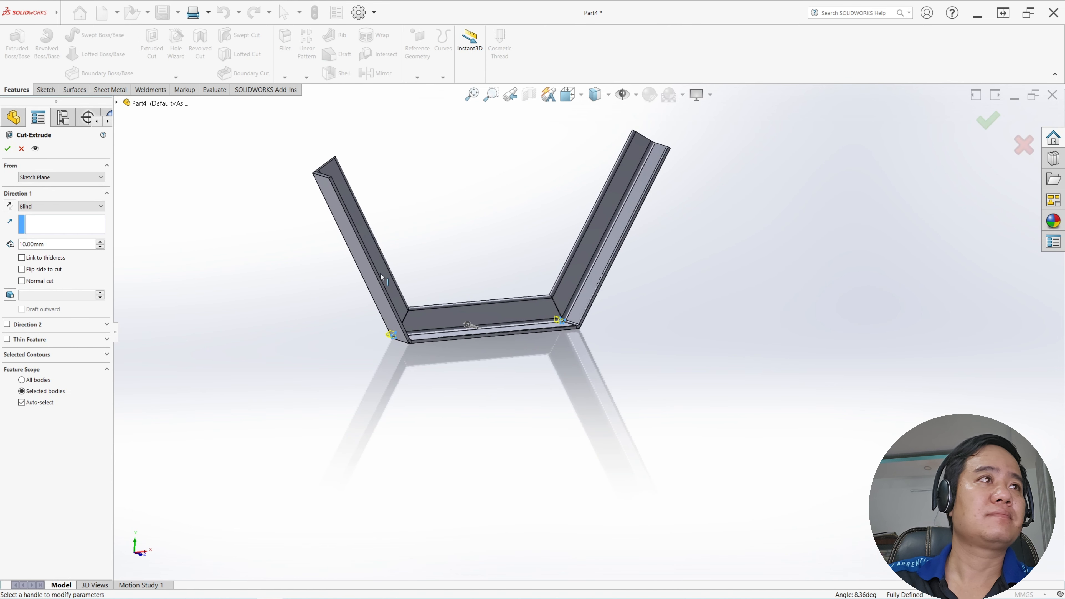
pyautogui.click(56, 208)
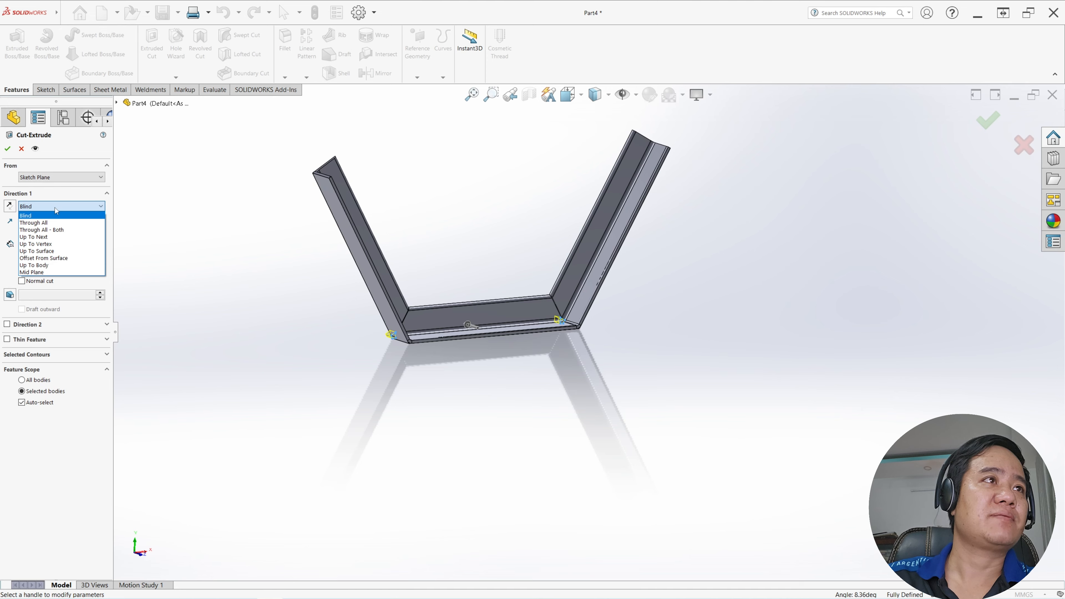
pyautogui.click(59, 222)
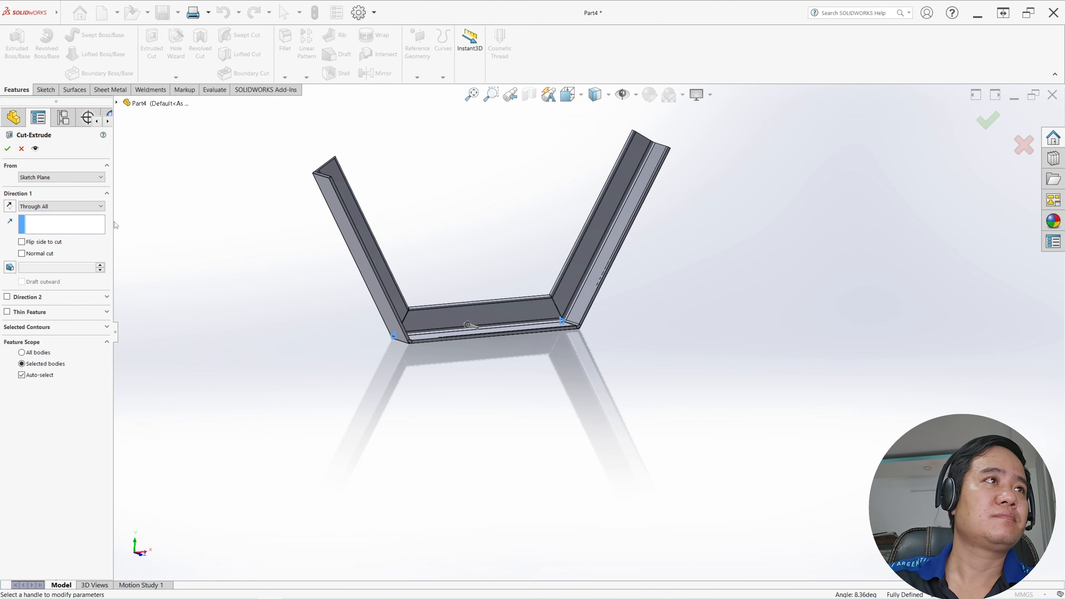
pyautogui.click(10, 206)
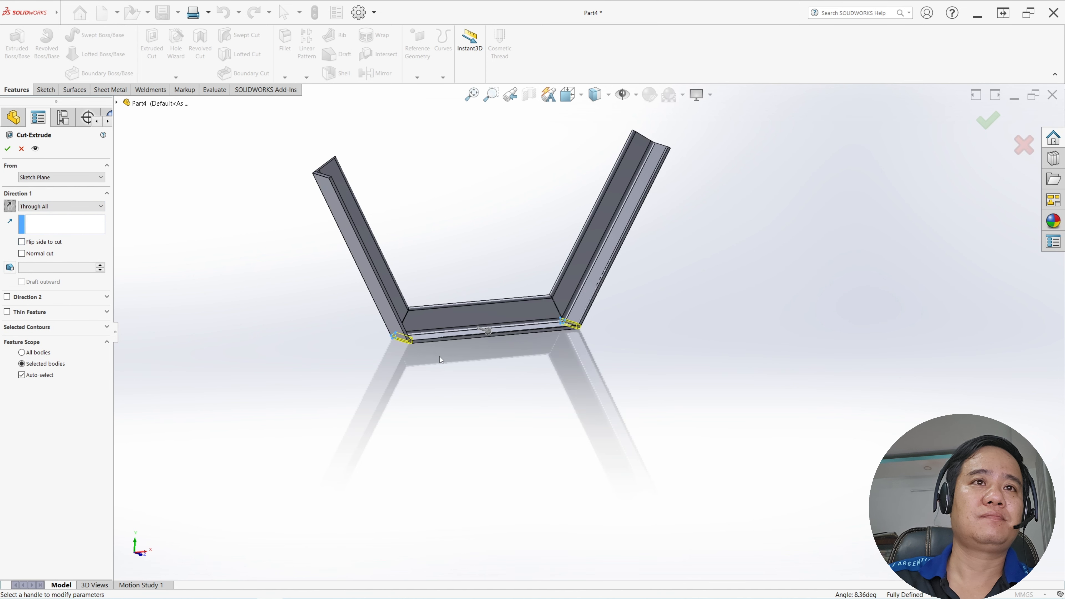
# Turn off automatic body selection, limit the cut to the three angle iron bodies, and apply it
pyautogui.click(22, 375)
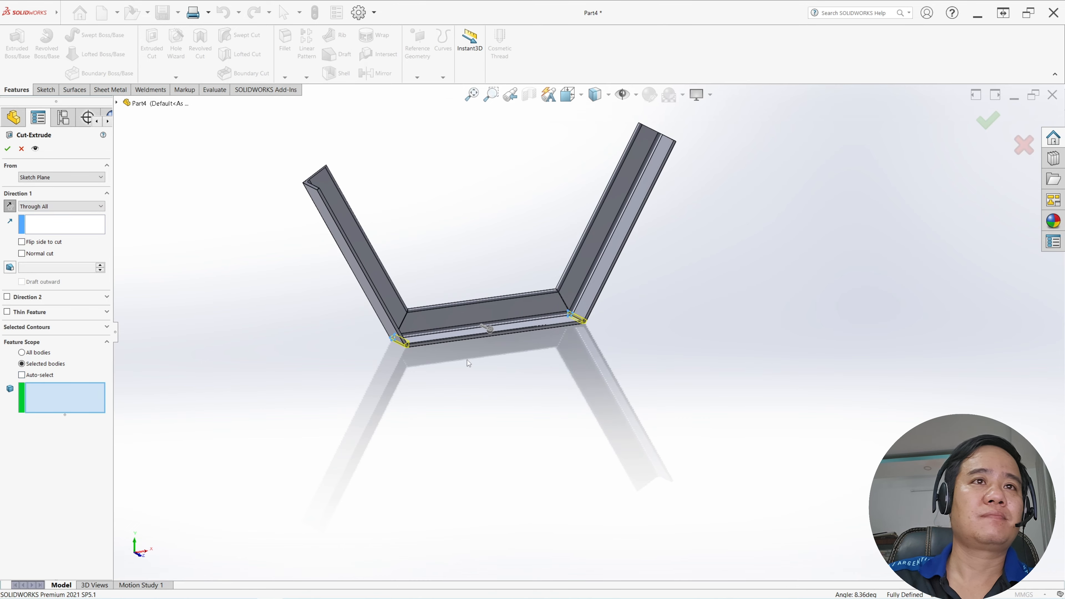
pyautogui.scroll(-3, 469, 360)
pyautogui.click(363, 268)
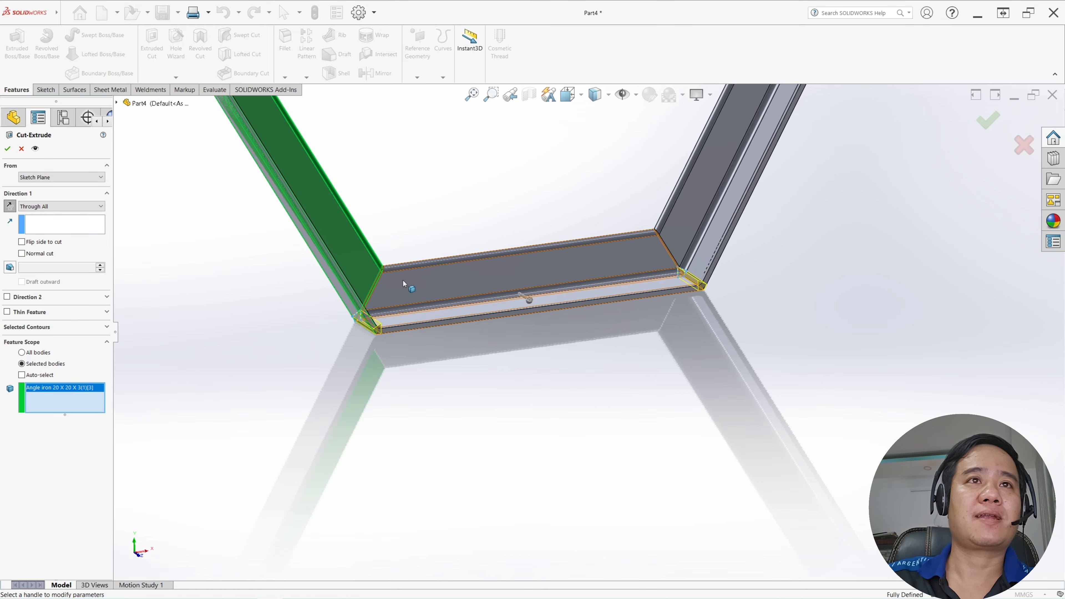
pyautogui.click(403, 284)
pyautogui.click(686, 222)
pyautogui.scroll(3, 700, 233)
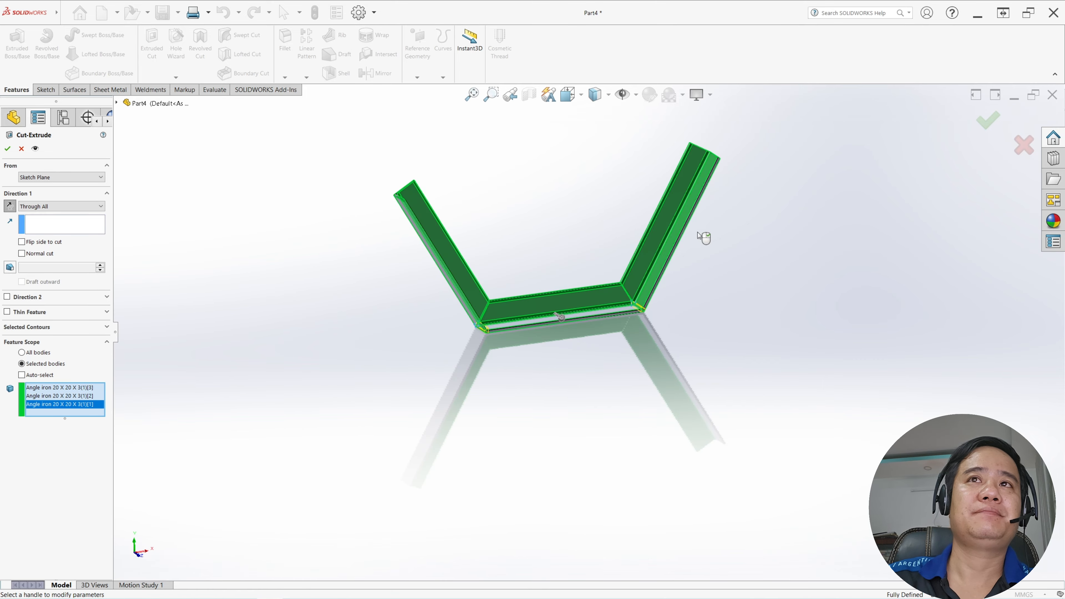
pyautogui.click(8, 148)
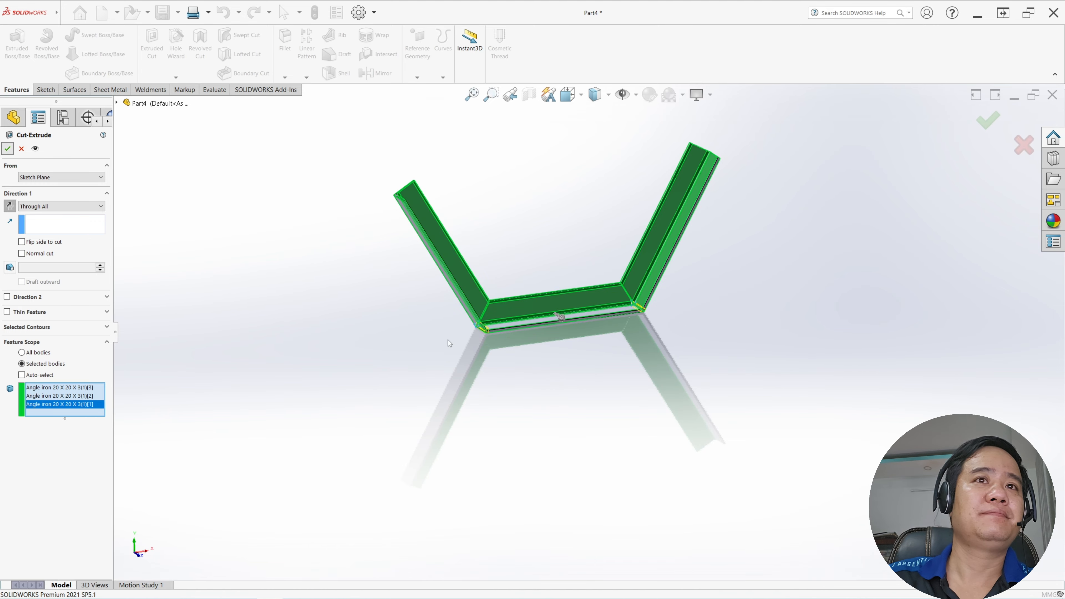
# Combine the base flange and the three cut angle iron bodies into one body with the Add operation
pyautogui.scroll(-5, 513, 357)
pyautogui.moveTo(465, 305); pyautogui.dragTo(483, 317, button='middle')
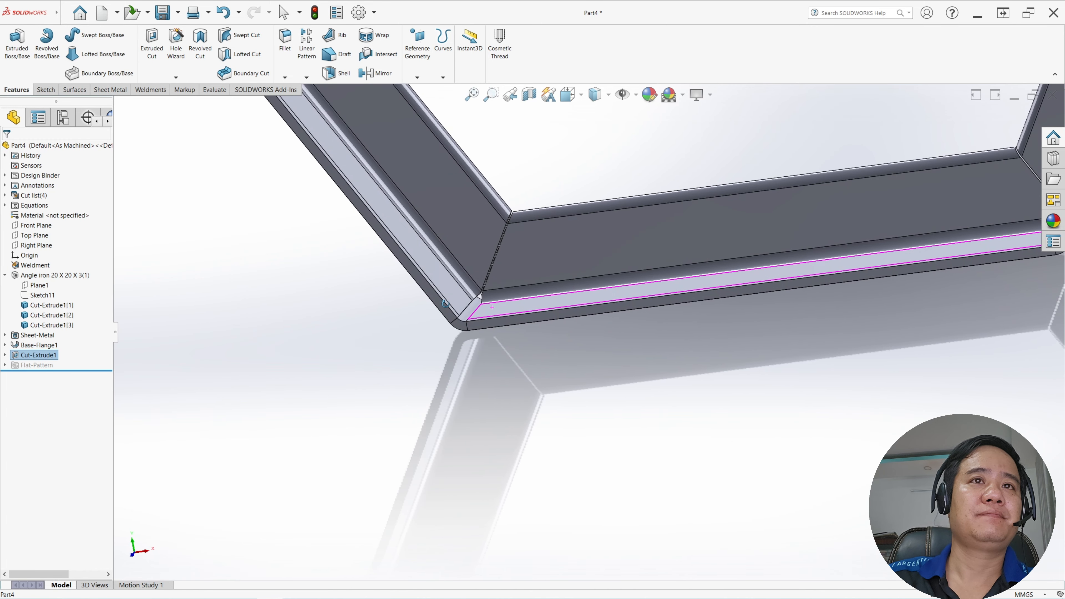
pyautogui.scroll(7, 600, 330)
pyautogui.moveTo(699, 304); pyautogui.dragTo(734, 287, button='middle')
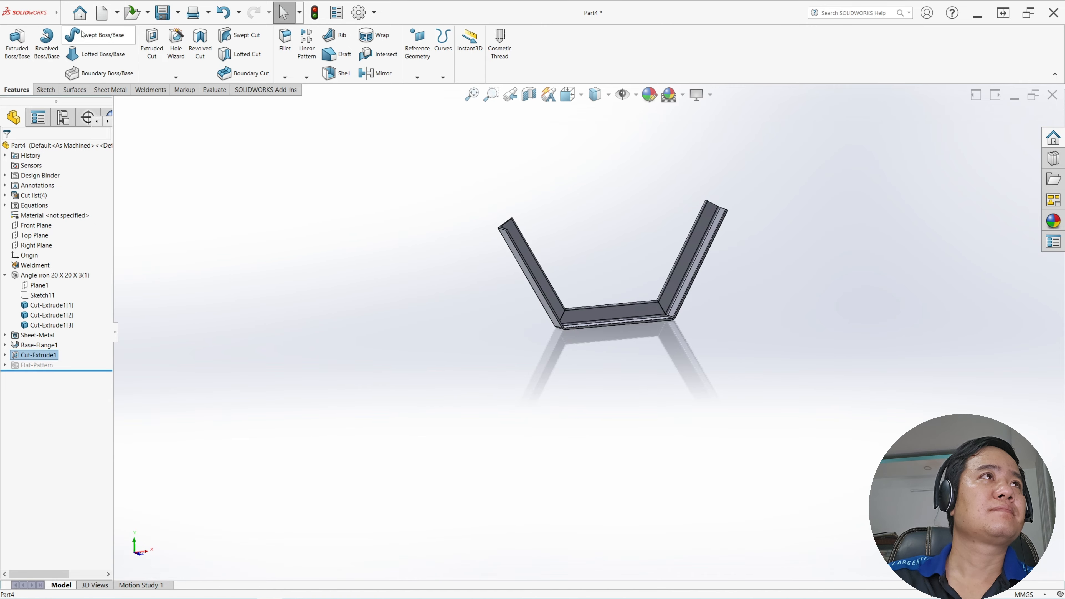
pyautogui.click(62, 14)
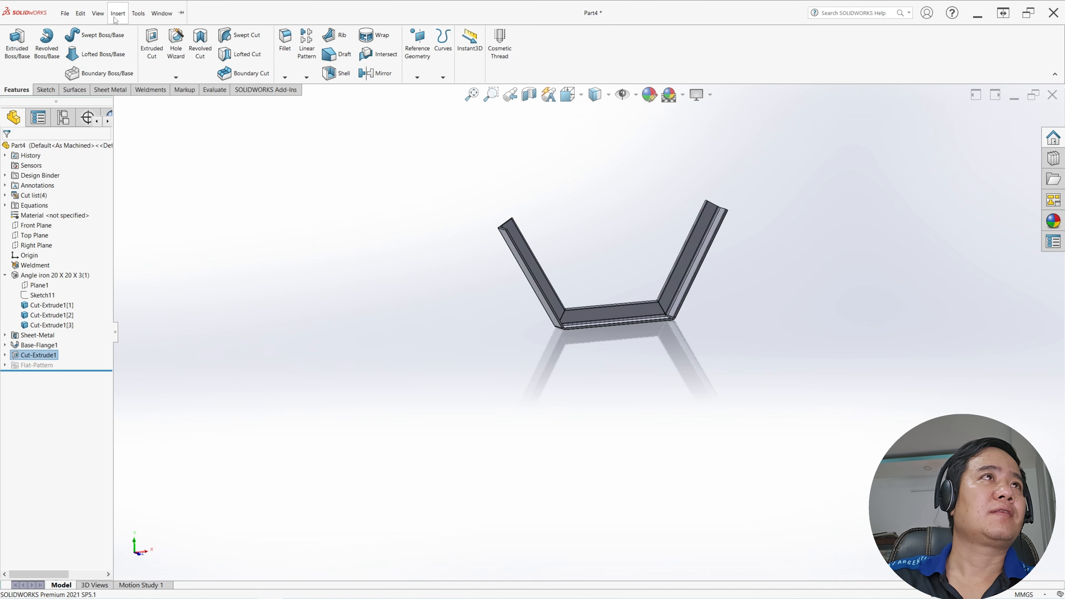
pyautogui.moveTo(118, 17)
pyautogui.moveTo(142, 53)
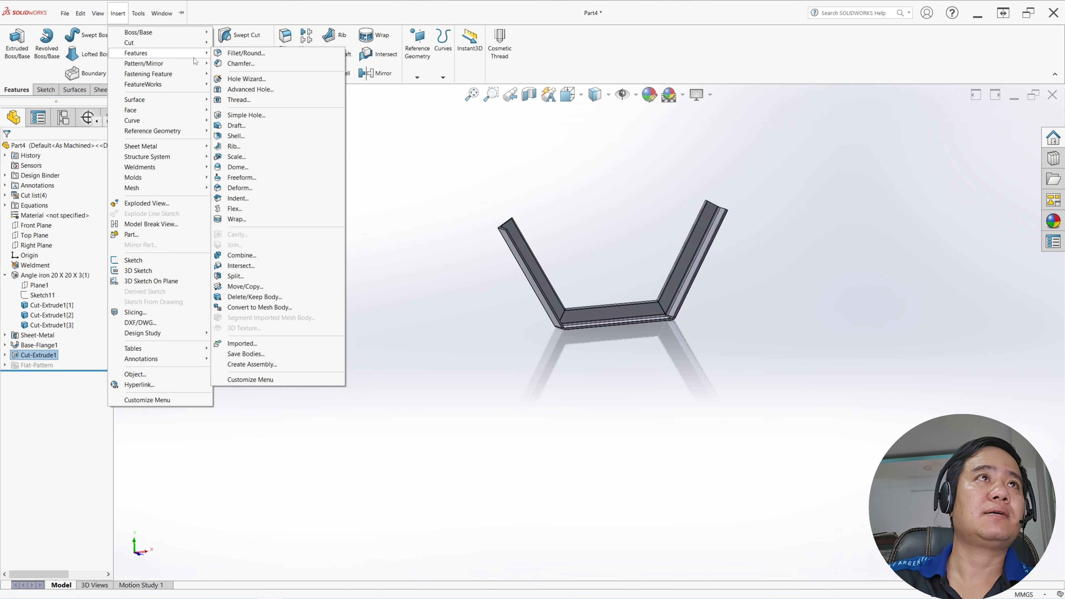
pyautogui.click(262, 256)
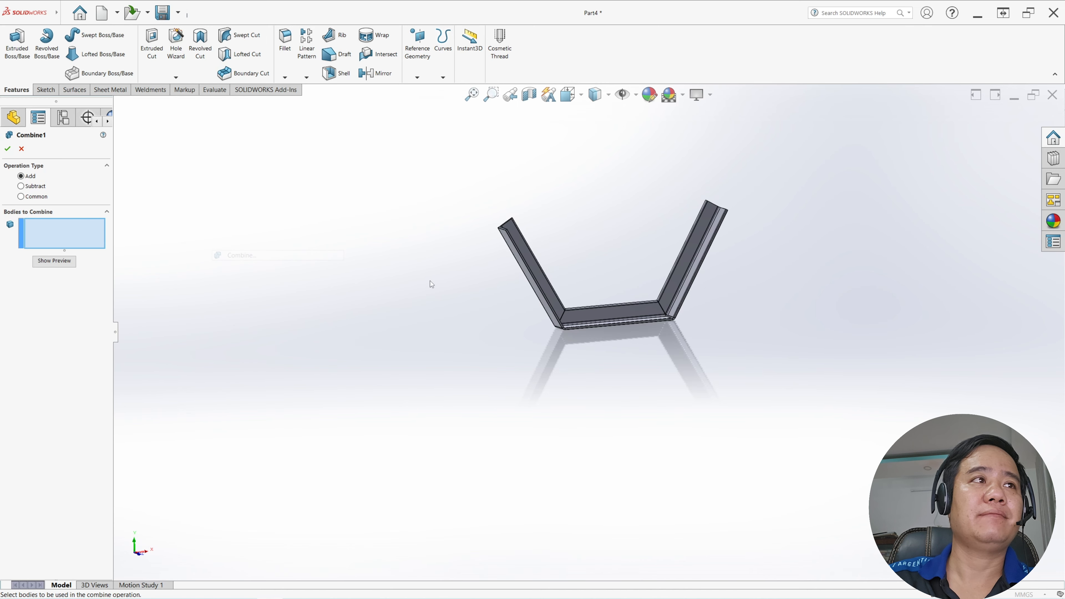
pyautogui.moveTo(354, 137); pyautogui.dragTo(832, 412)
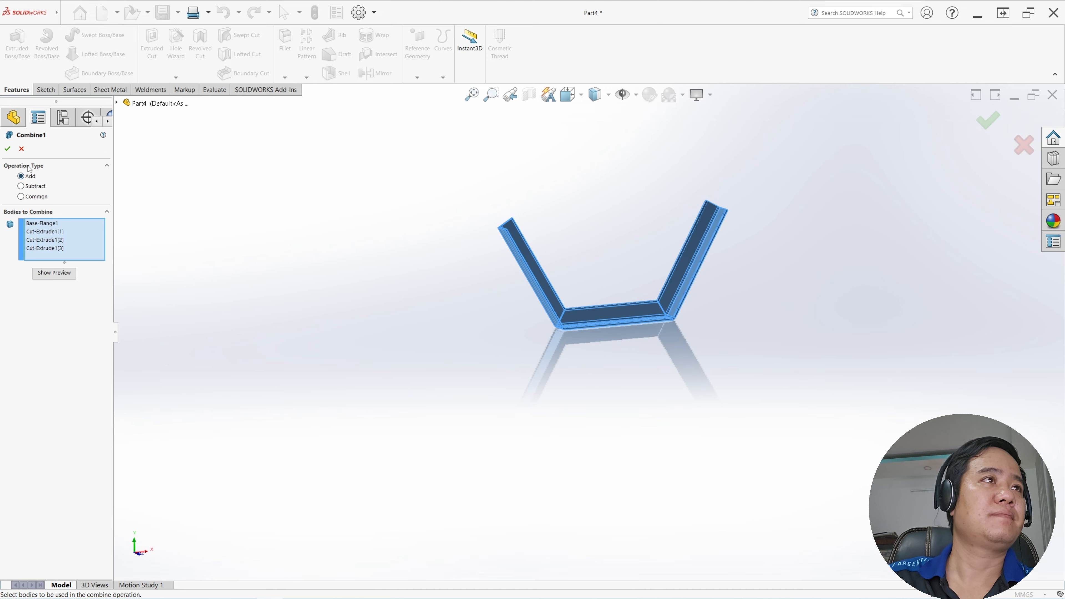
pyautogui.click(7, 151)
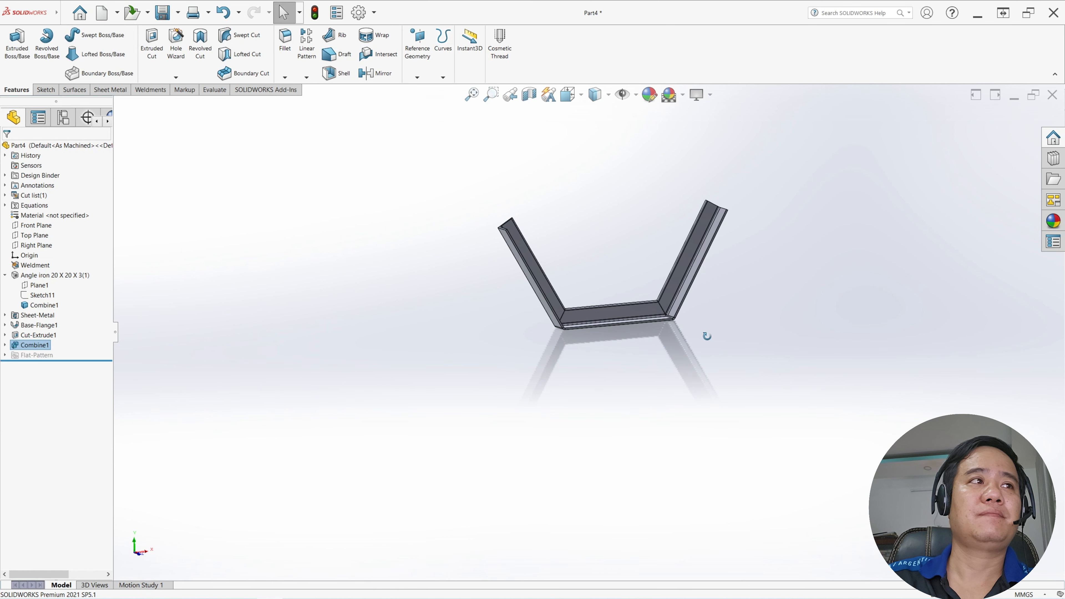
# Flatten the combined sheet metal part to show its flat pattern
pyautogui.moveTo(706, 333); pyautogui.dragTo(683, 275, button='middle')
pyautogui.scroll(-2, 719, 279)
pyautogui.scroll(1, 693, 275)
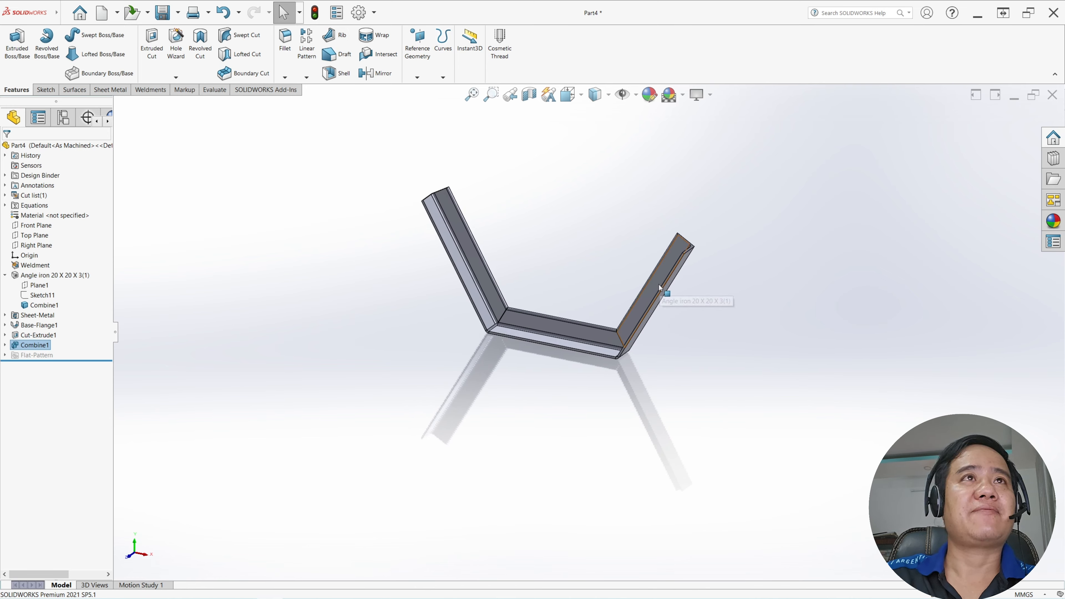
pyautogui.click(111, 90)
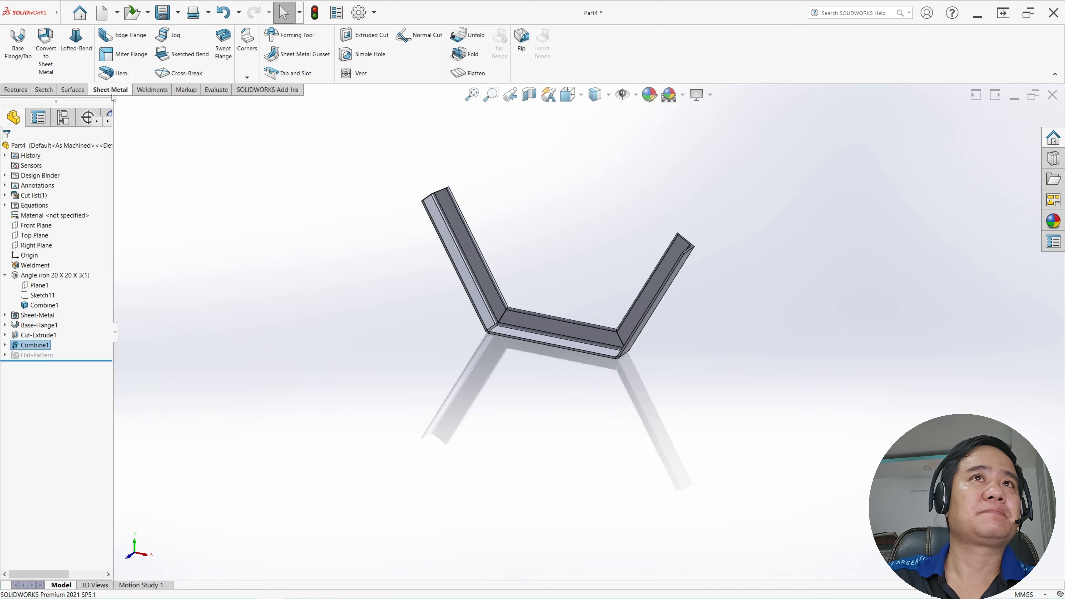
pyautogui.click(474, 78)
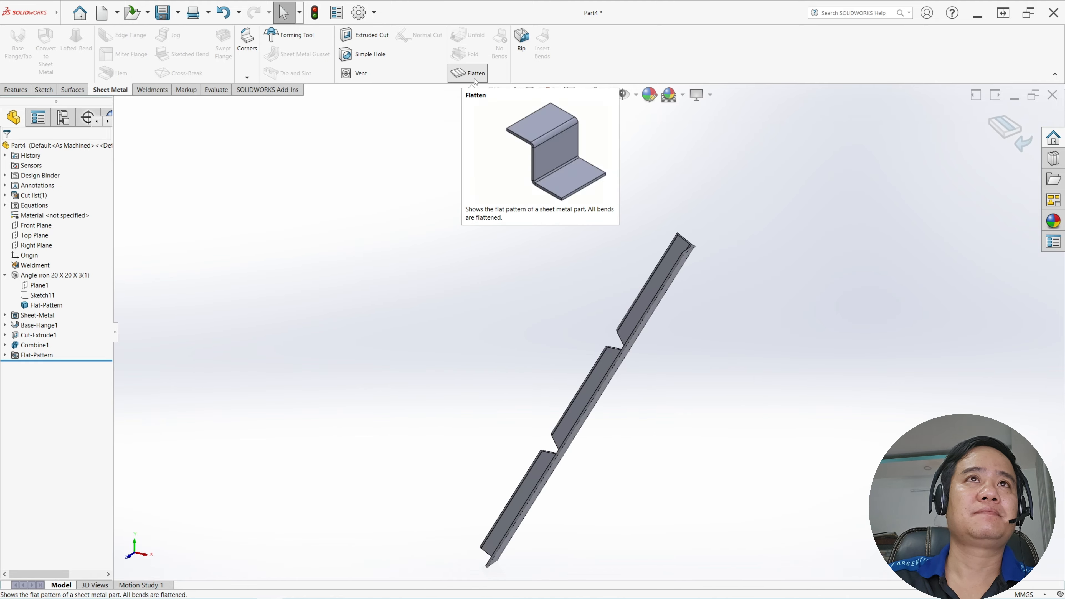
pyautogui.moveTo(529, 263); pyautogui.dragTo(626, 381, button='middle')
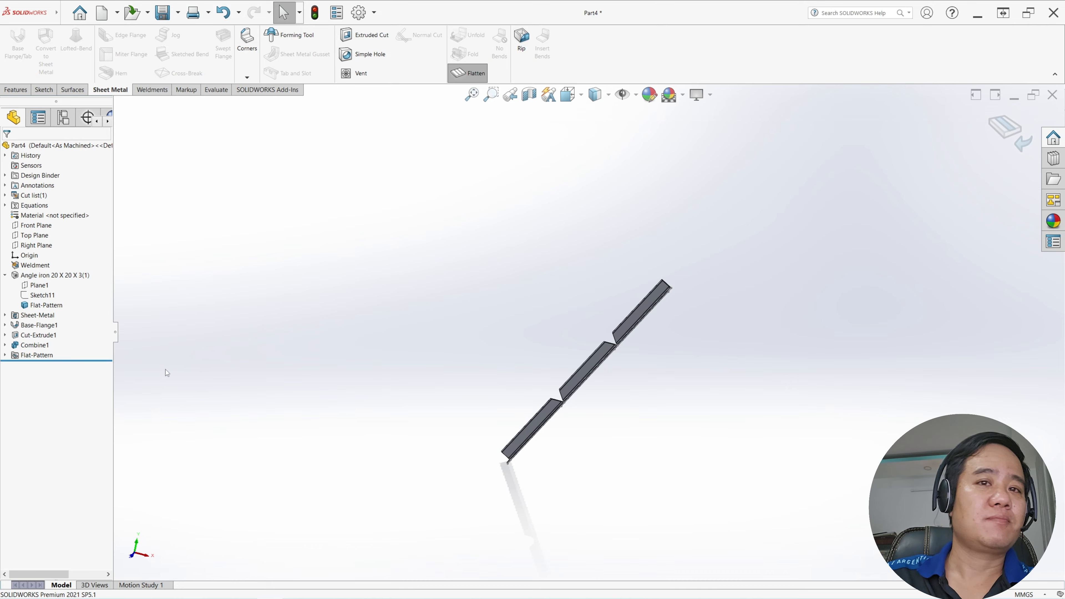
# Edit the flat pattern feature and make the outer face of the horizontal middle segment its fixed face
pyautogui.click(5, 355)
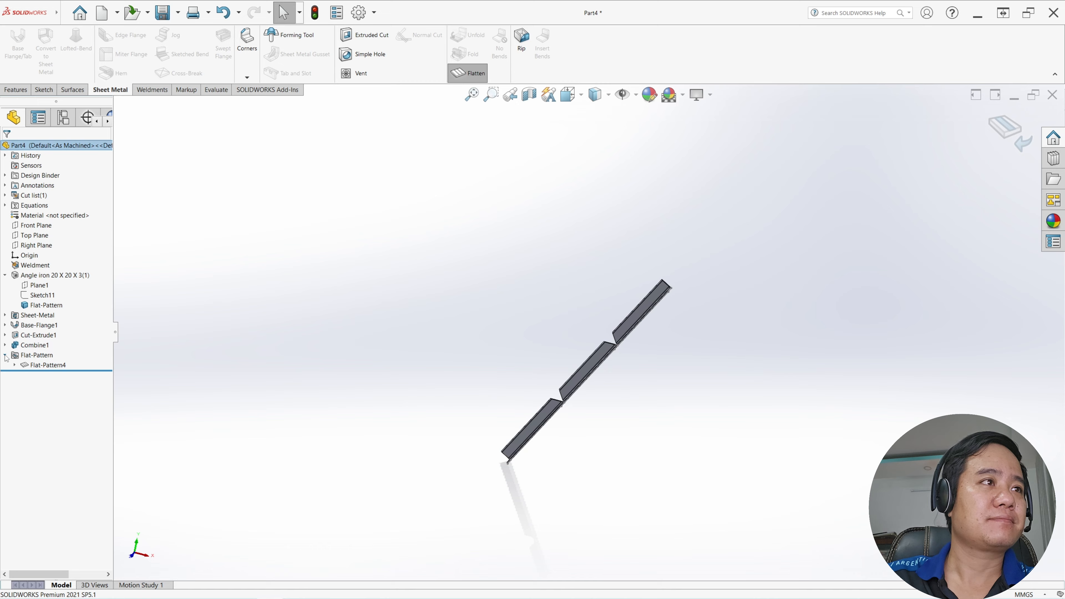
pyautogui.click(41, 366)
pyautogui.click(50, 352)
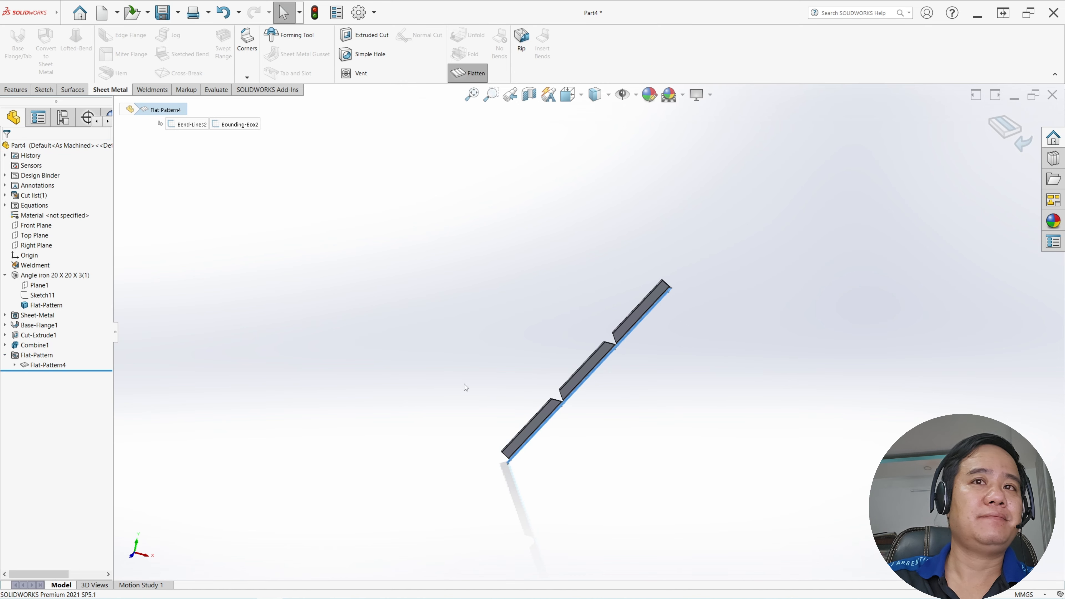
pyautogui.moveTo(569, 393); pyautogui.dragTo(579, 258, button='middle')
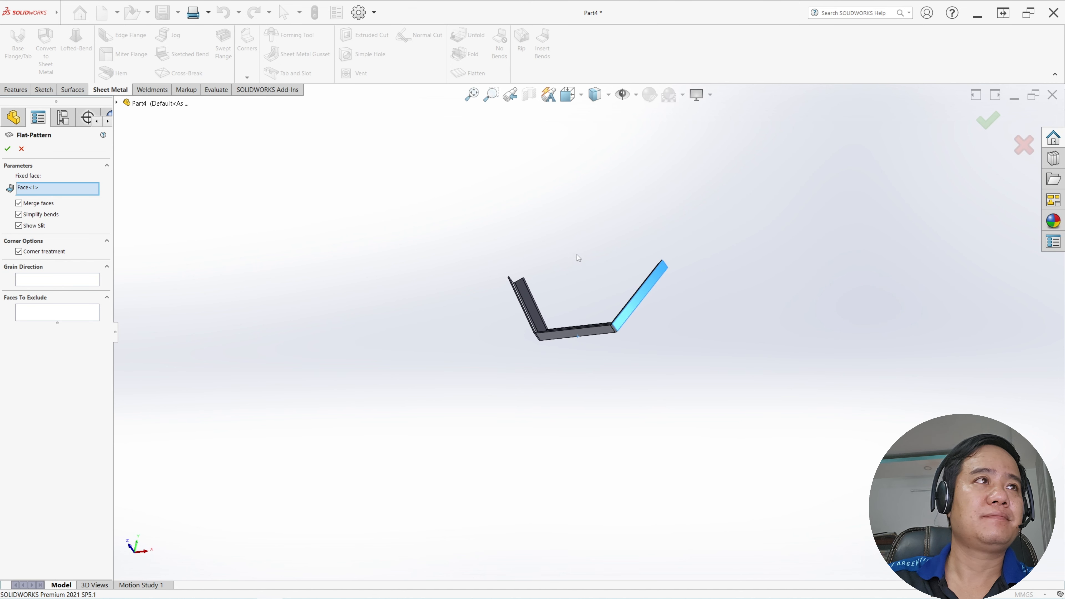
pyautogui.click(568, 334)
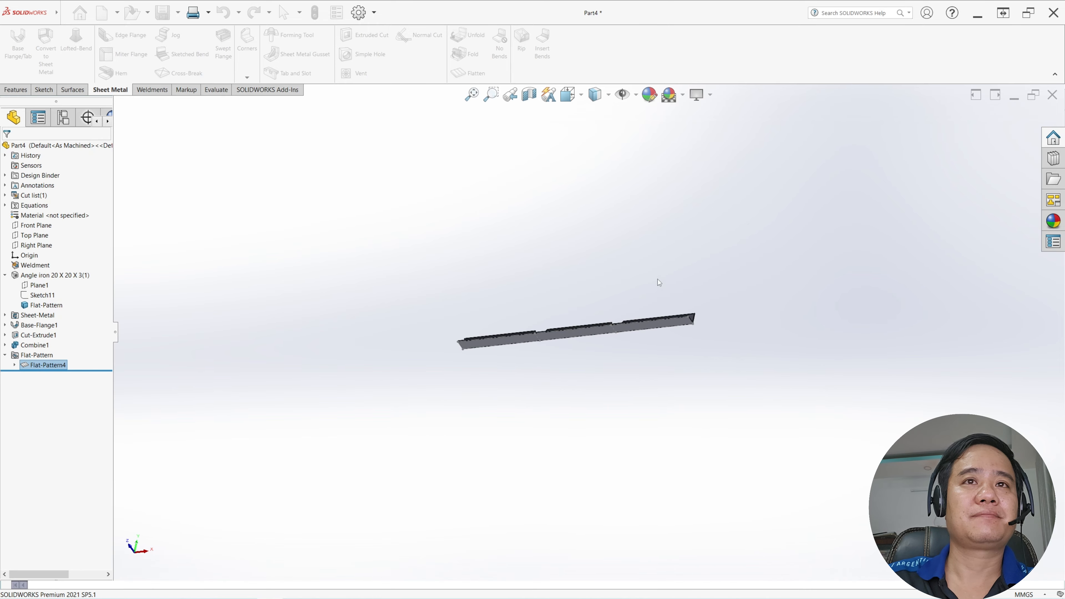
pyautogui.moveTo(658, 279); pyautogui.dragTo(540, 374, button='middle')
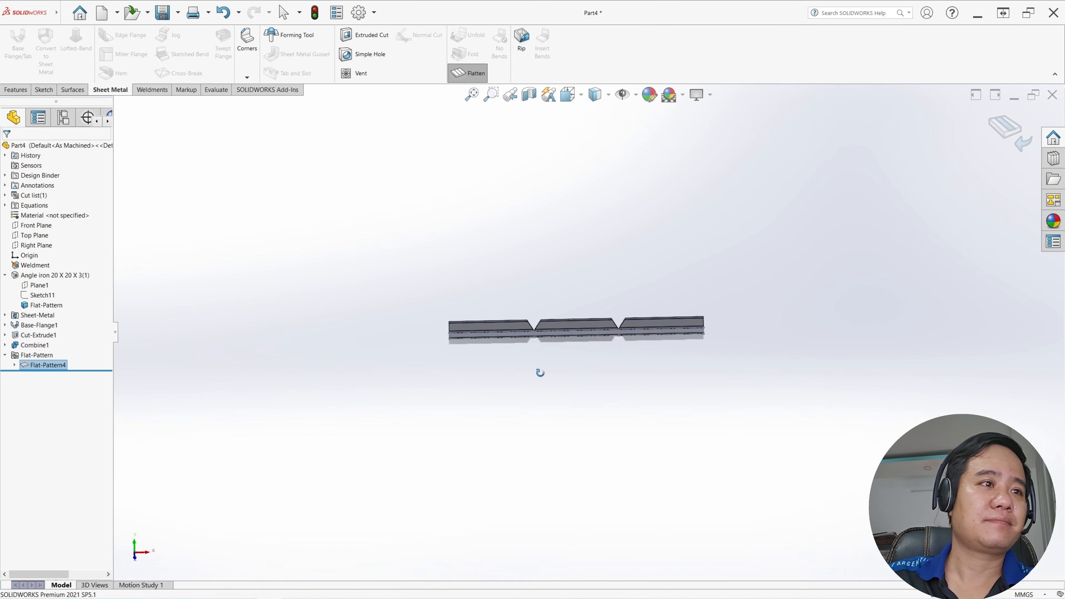
pyautogui.moveTo(438, 418)
pyautogui.mouseDown(button='middle')
pyautogui.moveTo(414, 422)
pyautogui.moveTo(424, 415)
pyautogui.mouseUp(button='middle')
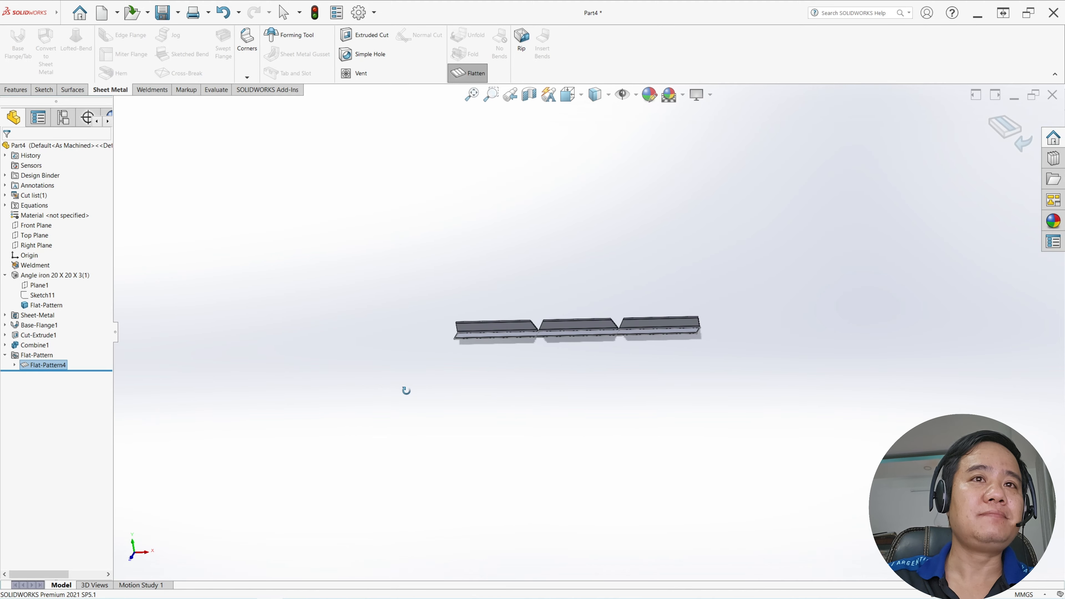
# Return the part to its folded state and collapse the angle iron structural member in the feature tree
pyautogui.click(467, 73)
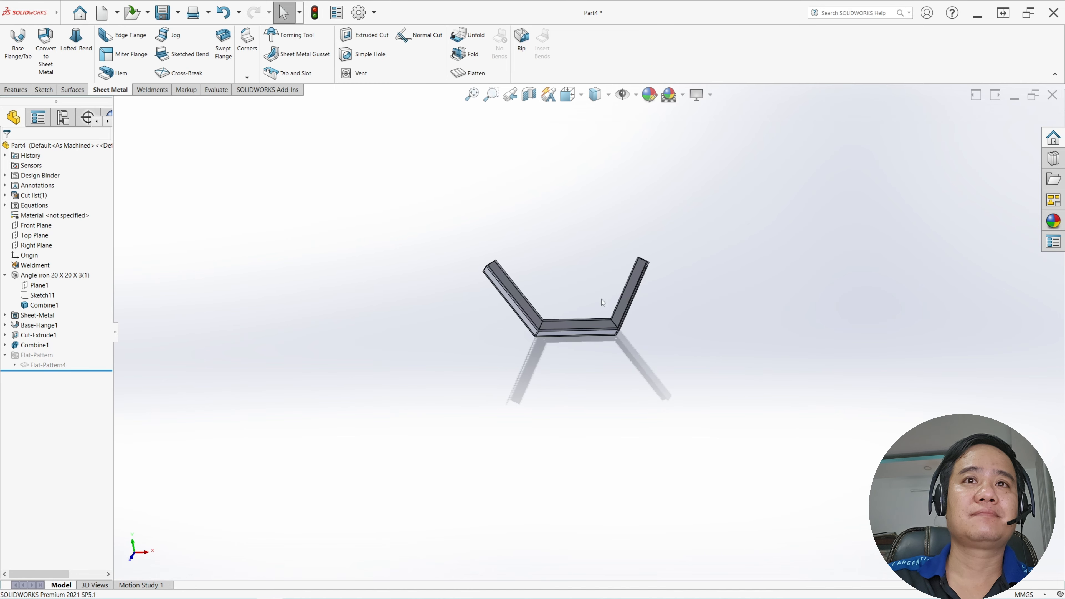
pyautogui.moveTo(602, 299); pyautogui.dragTo(640, 291, button='middle')
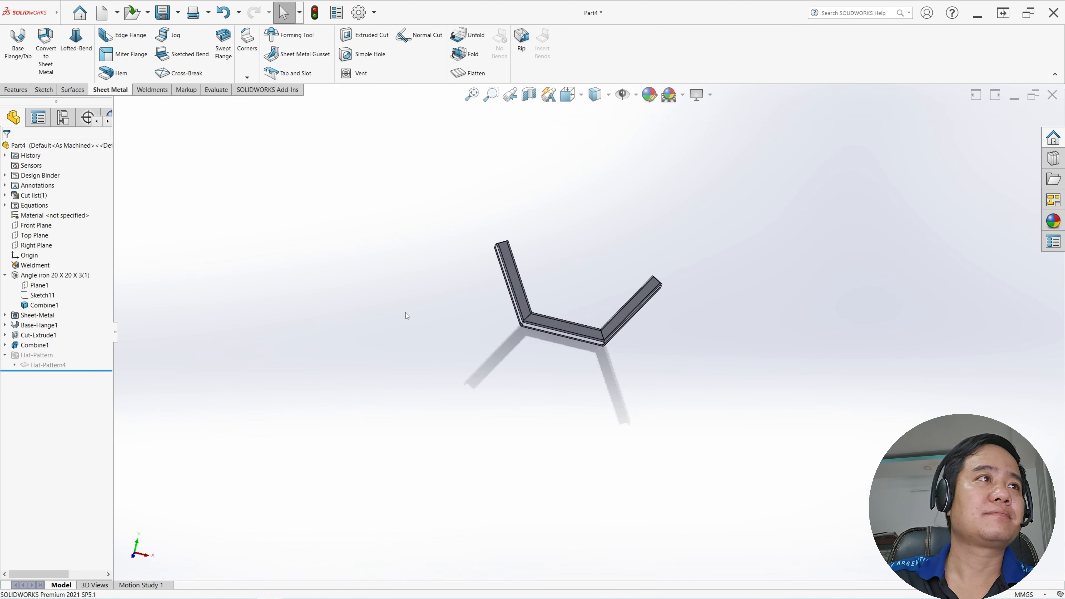
pyautogui.click(5, 276)
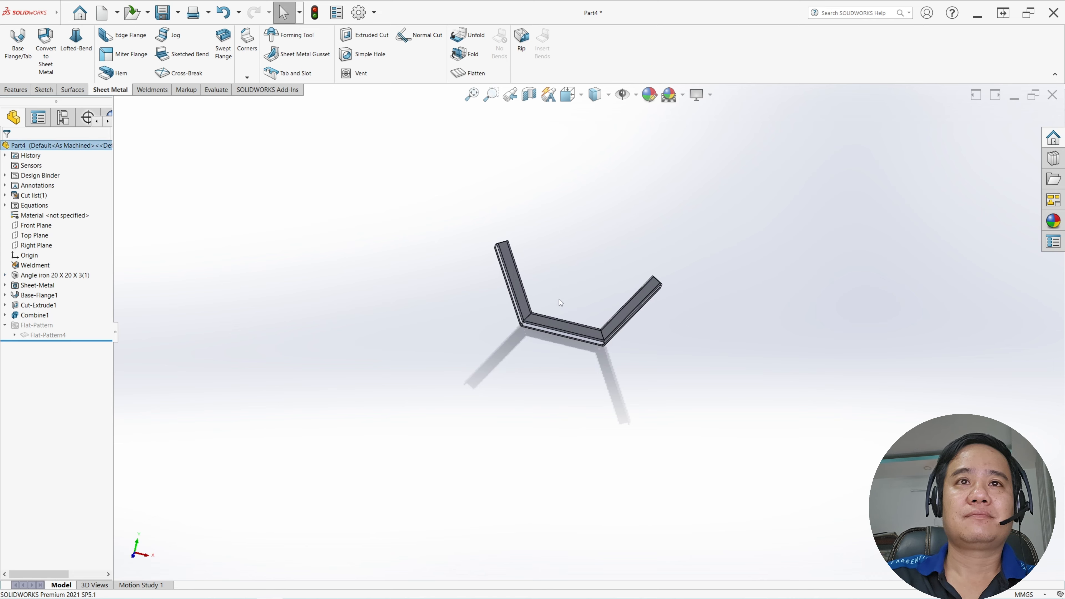
pyautogui.moveTo(559, 302); pyautogui.dragTo(599, 265, button='middle')
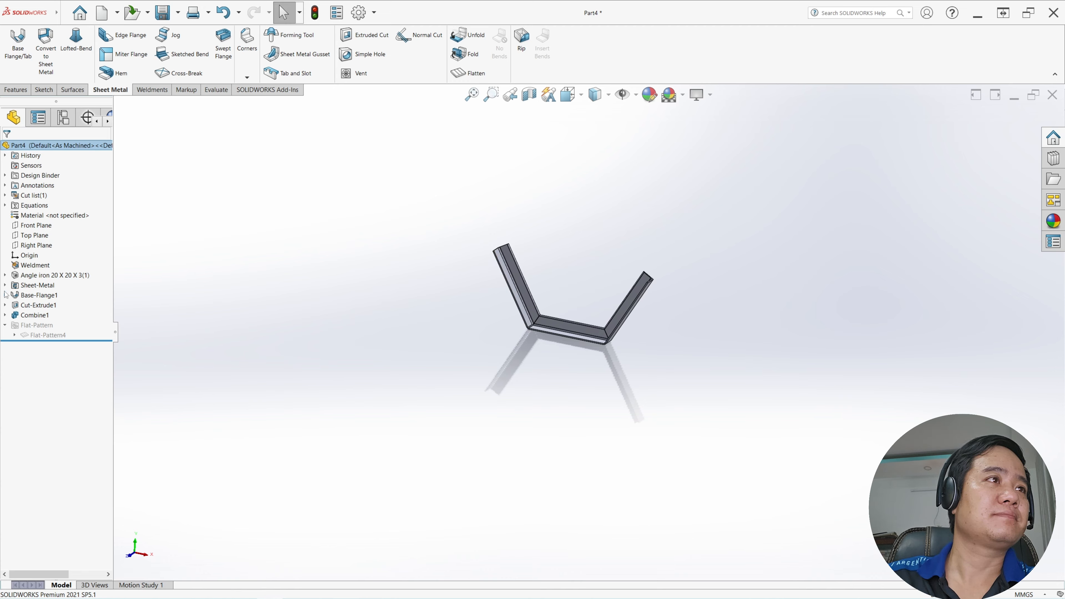
# Open the base flange's sketch for editing and move the horizontal line's length dimension farther below the line
pyautogui.click(6, 296)
pyautogui.click(37, 305)
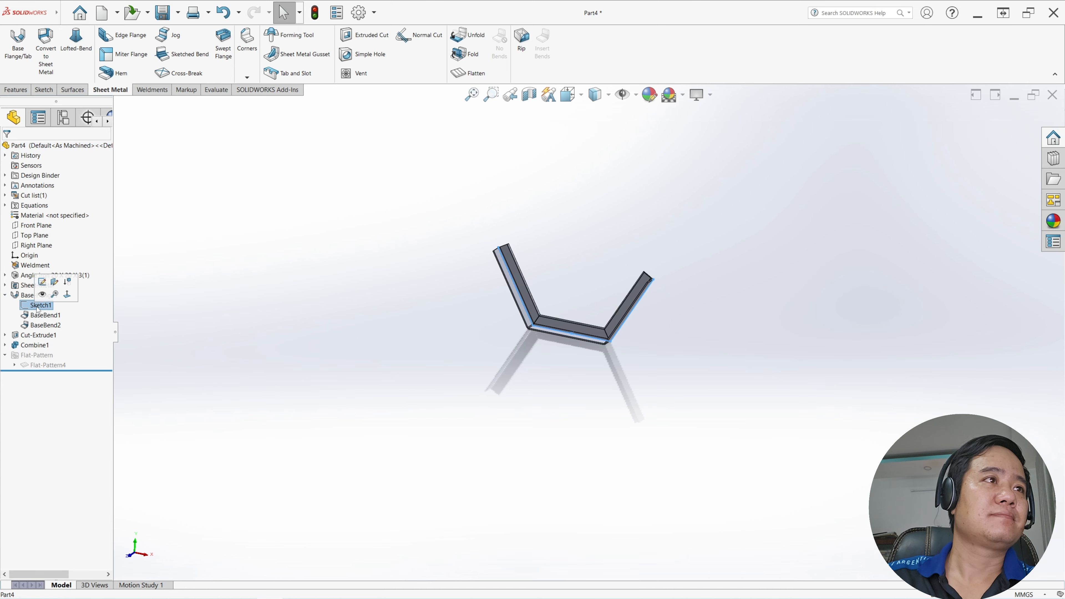
pyautogui.click(42, 283)
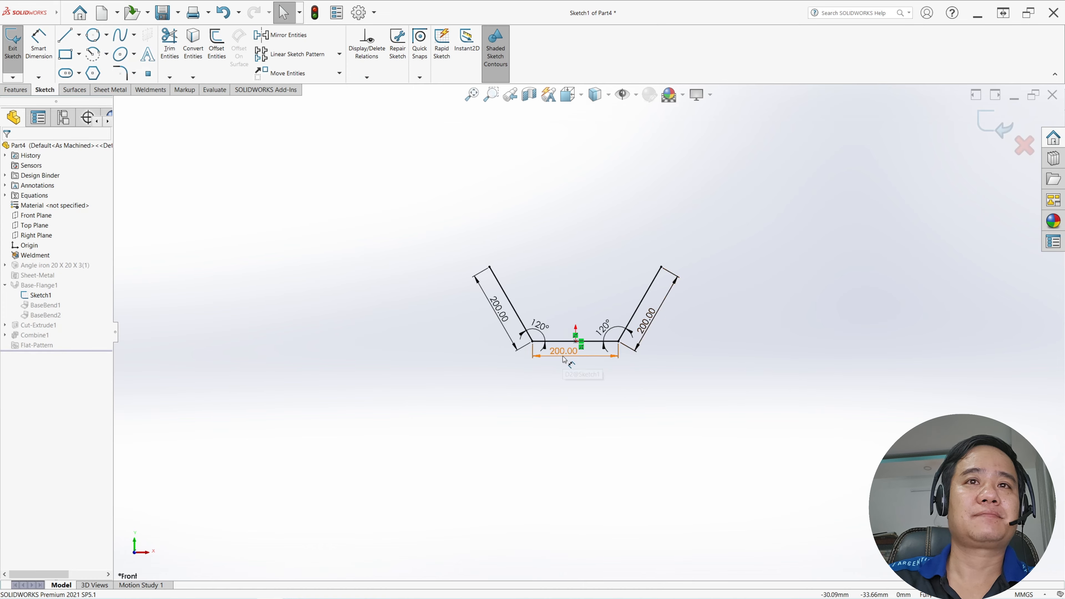
pyautogui.moveTo(564, 359); pyautogui.dragTo(571, 381)
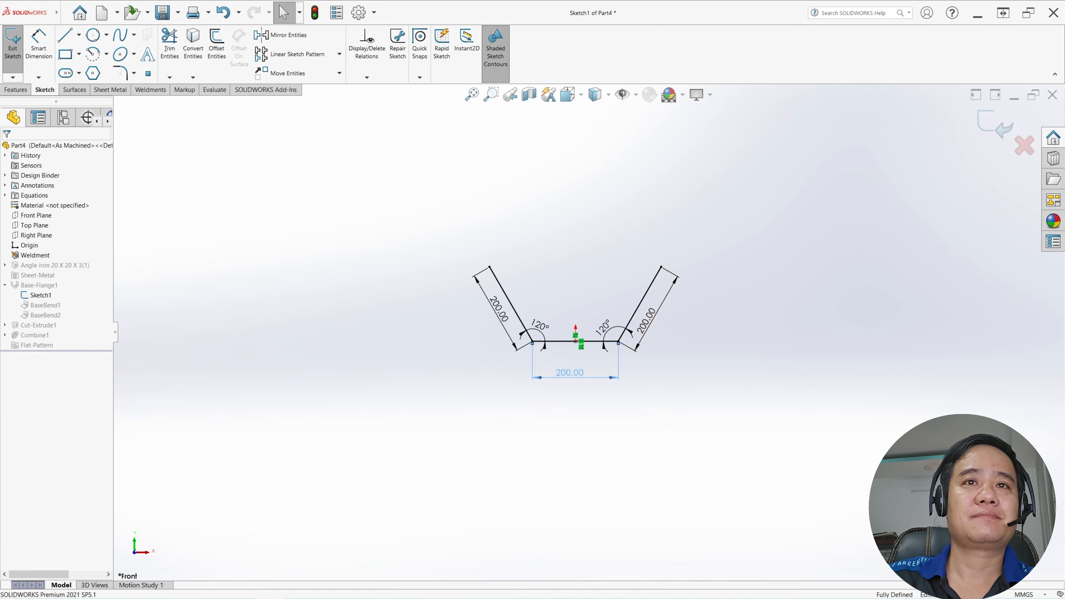
# Set the length of the horizontal line in the base flange sketch to 300 mm
pyautogui.doubleClick(569, 374)
pyautogui.write('300')
pyautogui.press('Return')
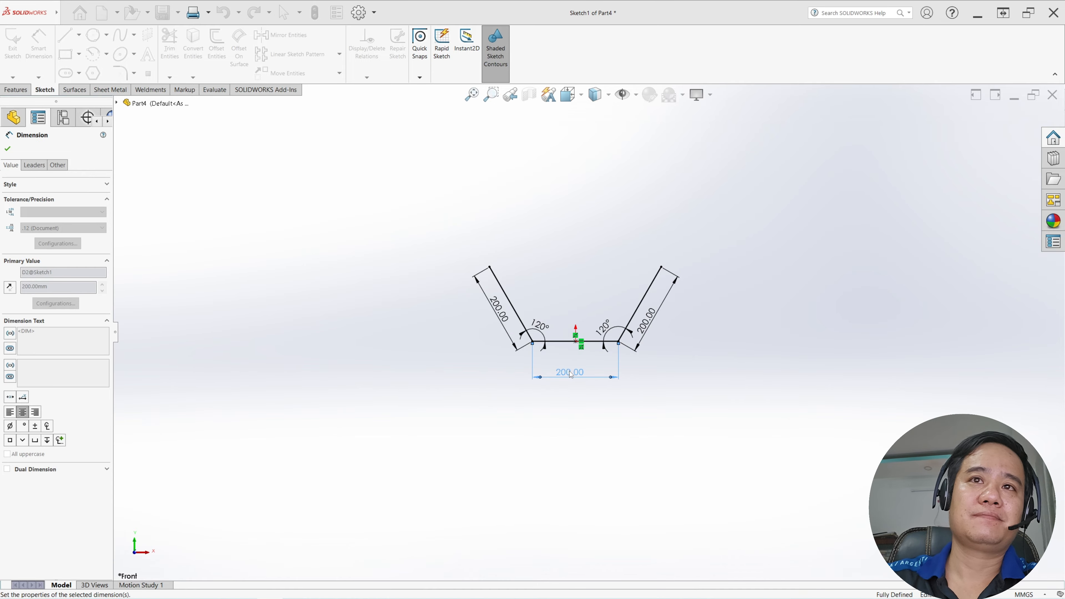
pyautogui.click(675, 375)
# Set the angle between the horizontal line and the right-hand sloped line to 150° and exit the sketch
pyautogui.doubleClick(624, 327)
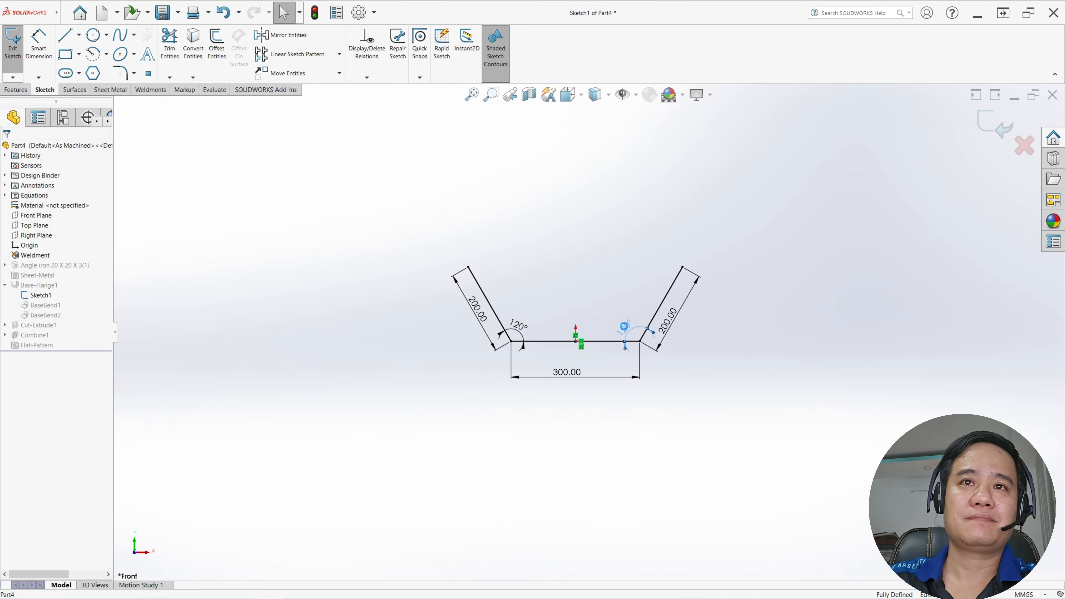
pyautogui.write('150')
pyautogui.press('Return')
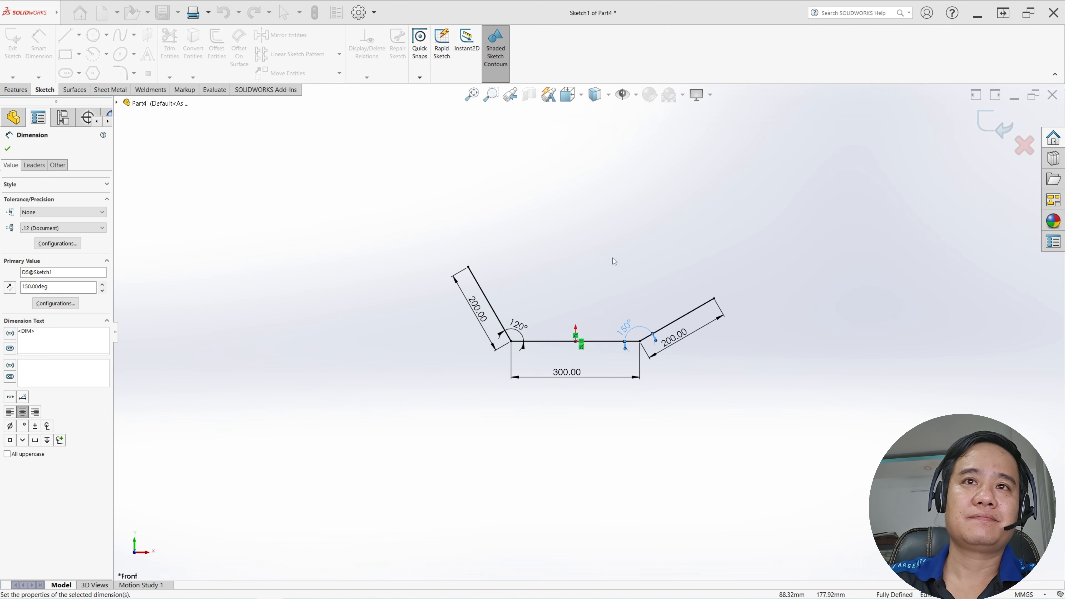
pyautogui.click(613, 261)
pyautogui.click(13, 46)
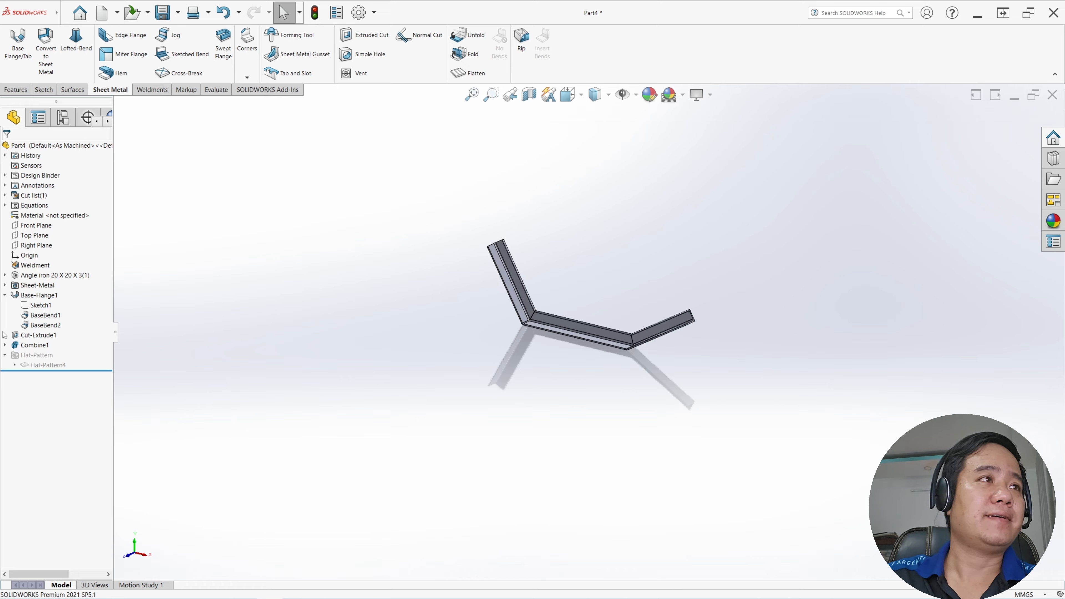
# Open the angle iron member's profile sketch for editing and set its leg length to 50 mm
pyautogui.click(6, 275)
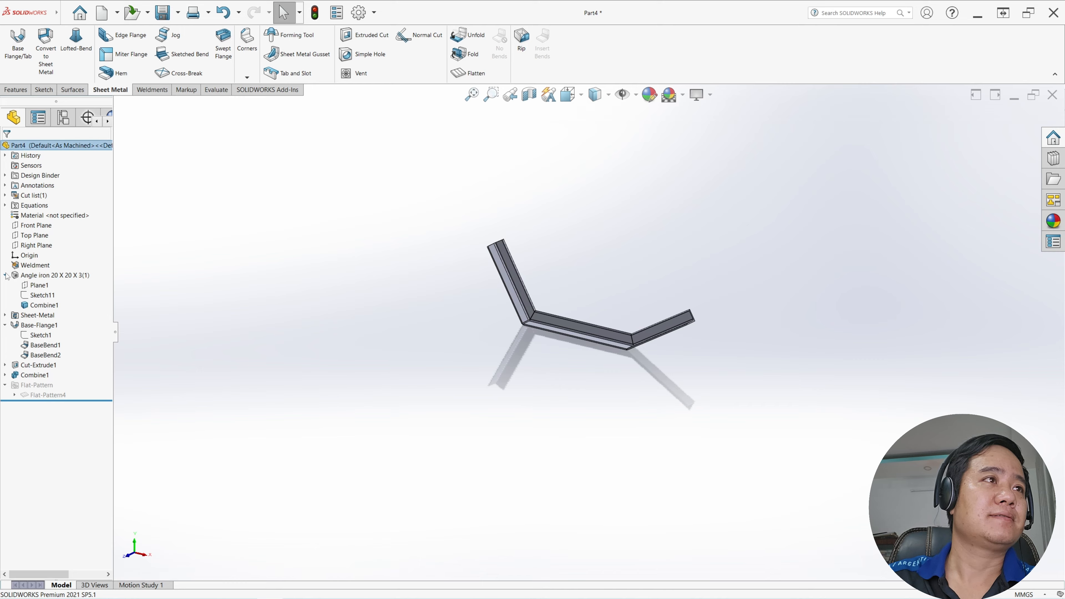
pyautogui.click(45, 296)
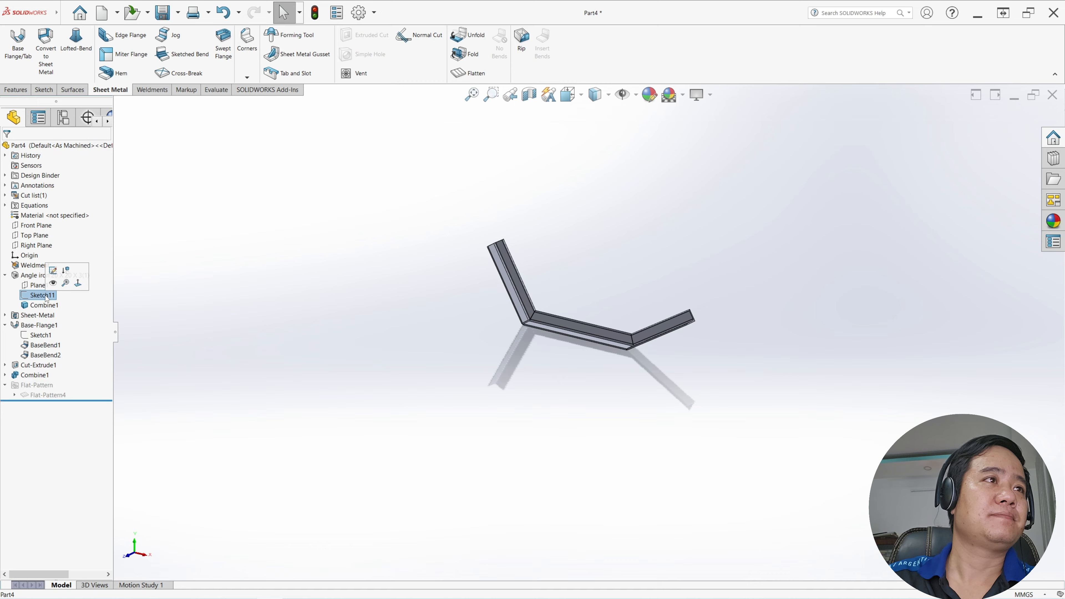
pyautogui.click(53, 271)
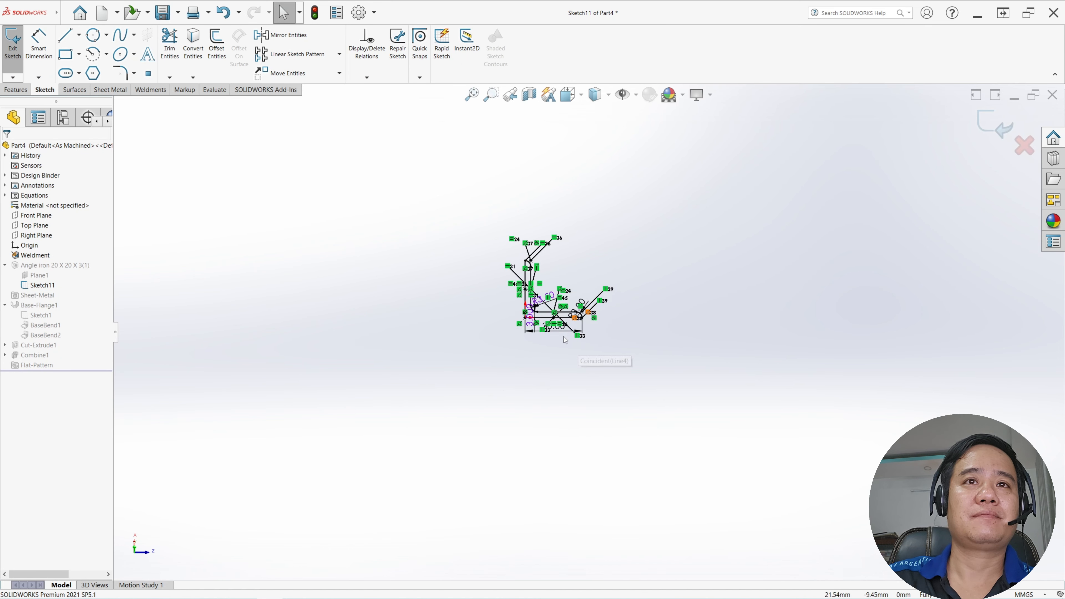
pyautogui.scroll(-5, 564, 340)
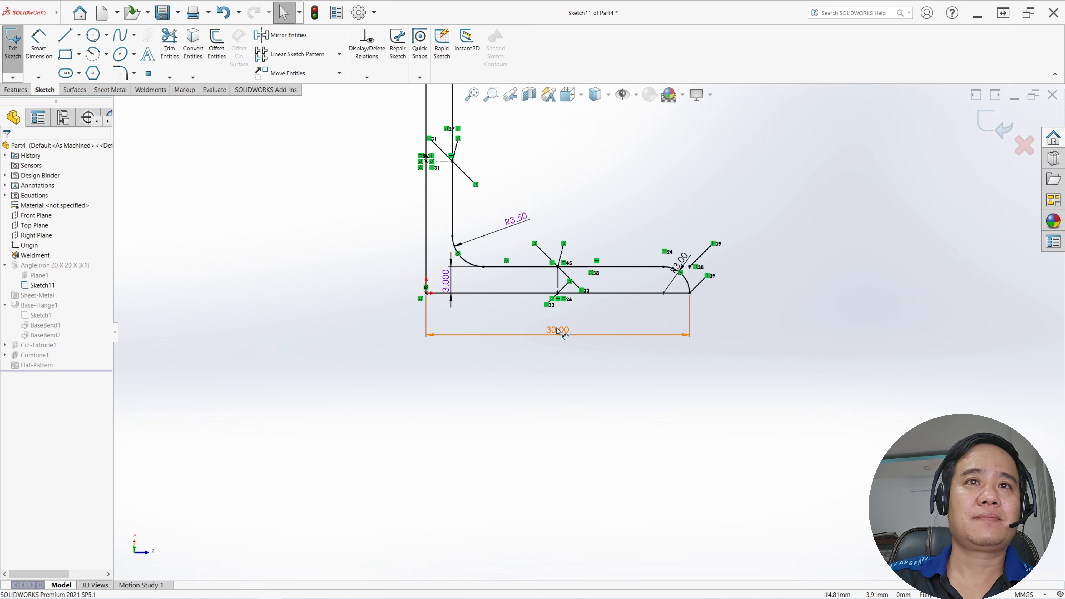
pyautogui.doubleClick(558, 331)
pyautogui.write('50')
pyautogui.press('Return')
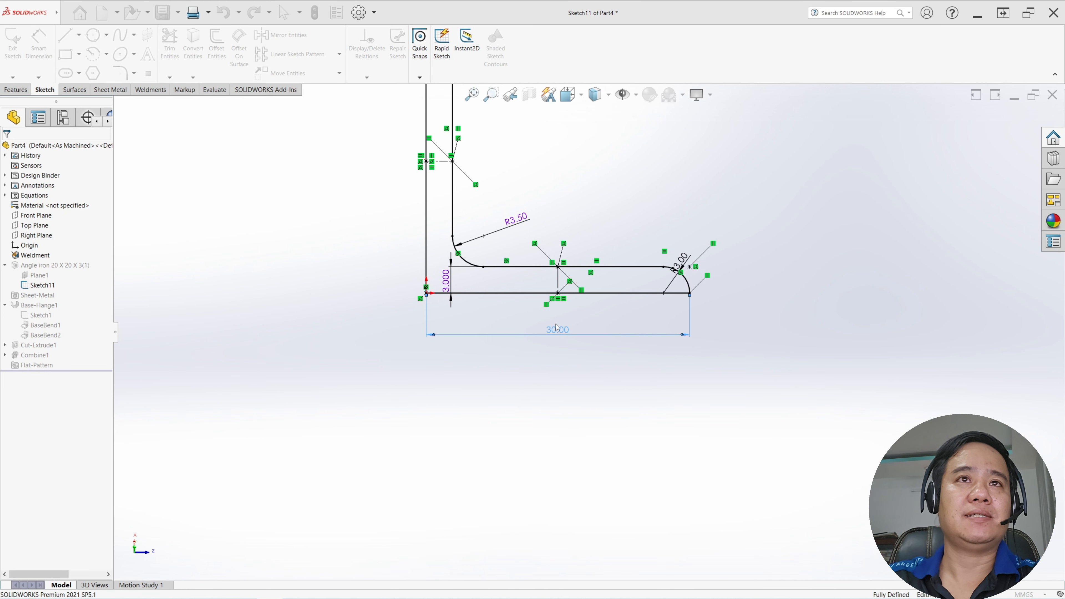
# Set the profile's leg thickness to 4 mm and its end corner radius to 4 mm, and exit the sketch
pyautogui.doubleClick(447, 287)
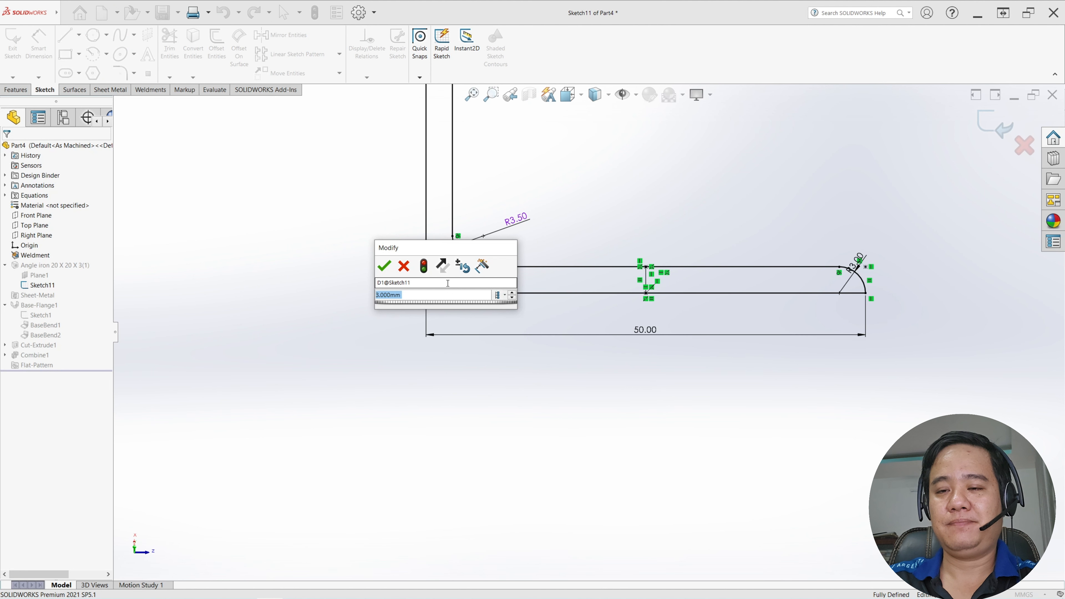
pyautogui.write('3')
pyautogui.press('Return')
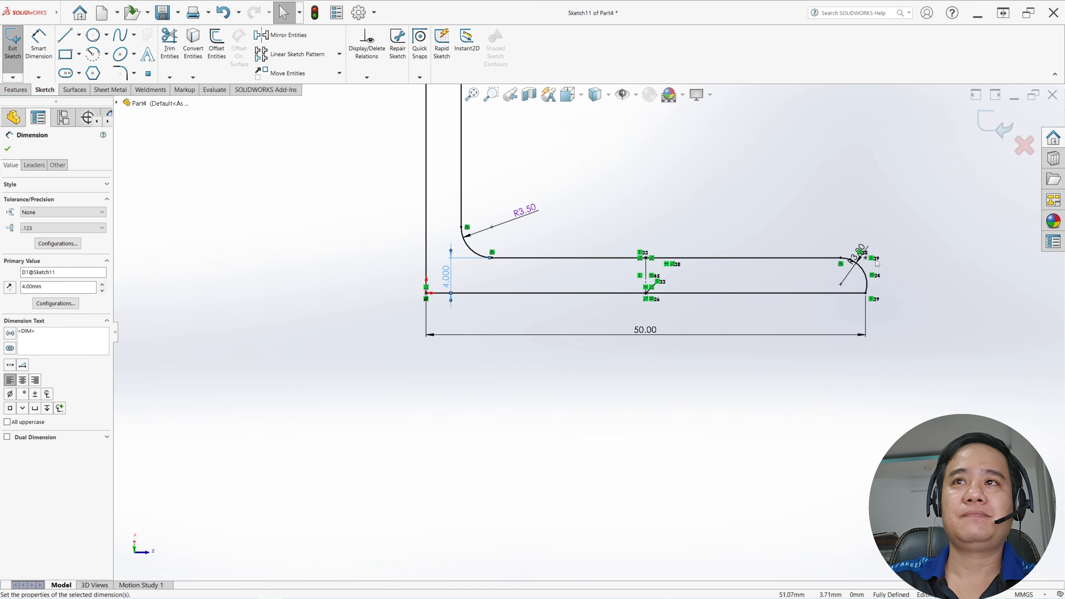
pyautogui.doubleClick(859, 252)
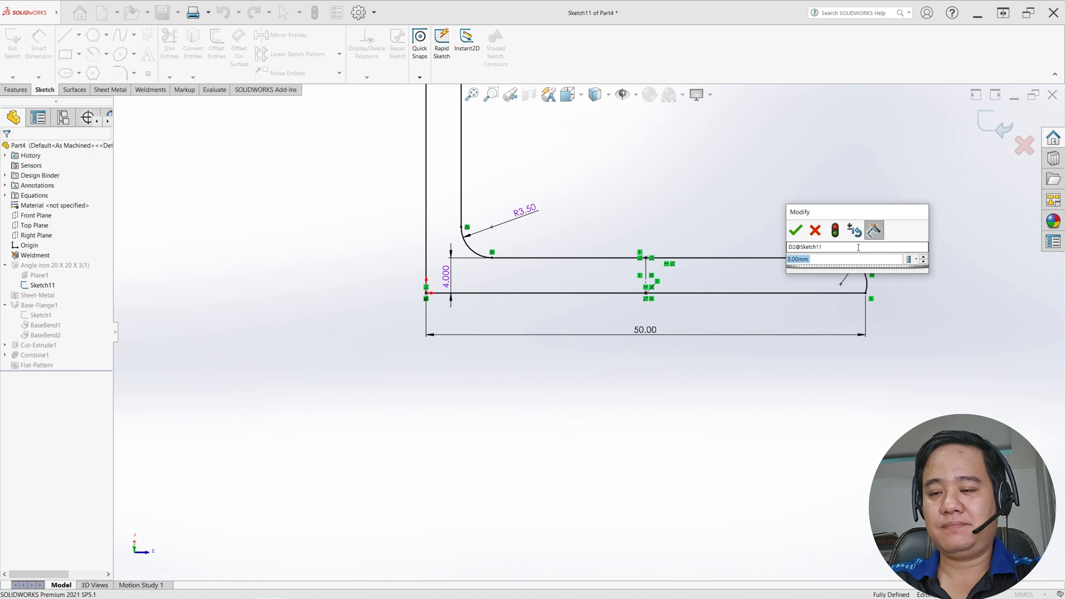
pyautogui.write('4')
pyautogui.press('Return')
pyautogui.scroll(5, 710, 189)
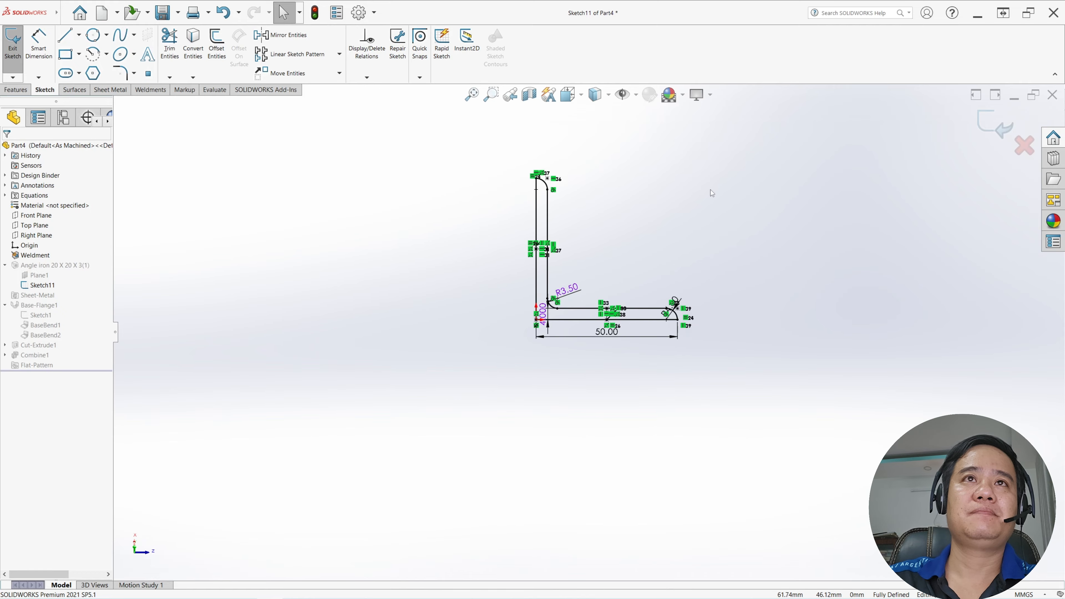
pyautogui.scroll(-1, 654, 251)
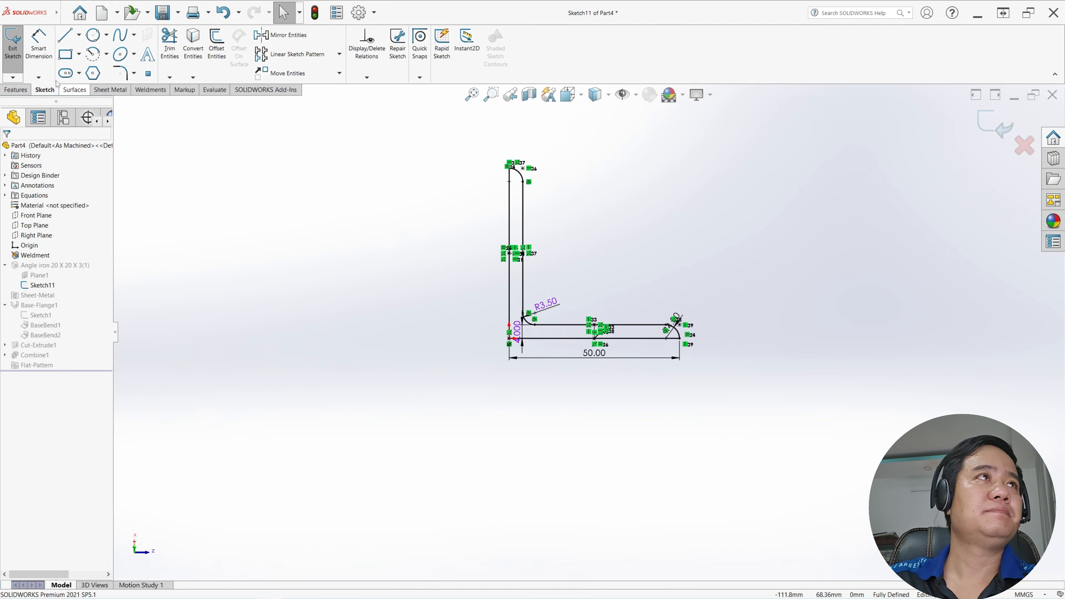
pyautogui.click(16, 58)
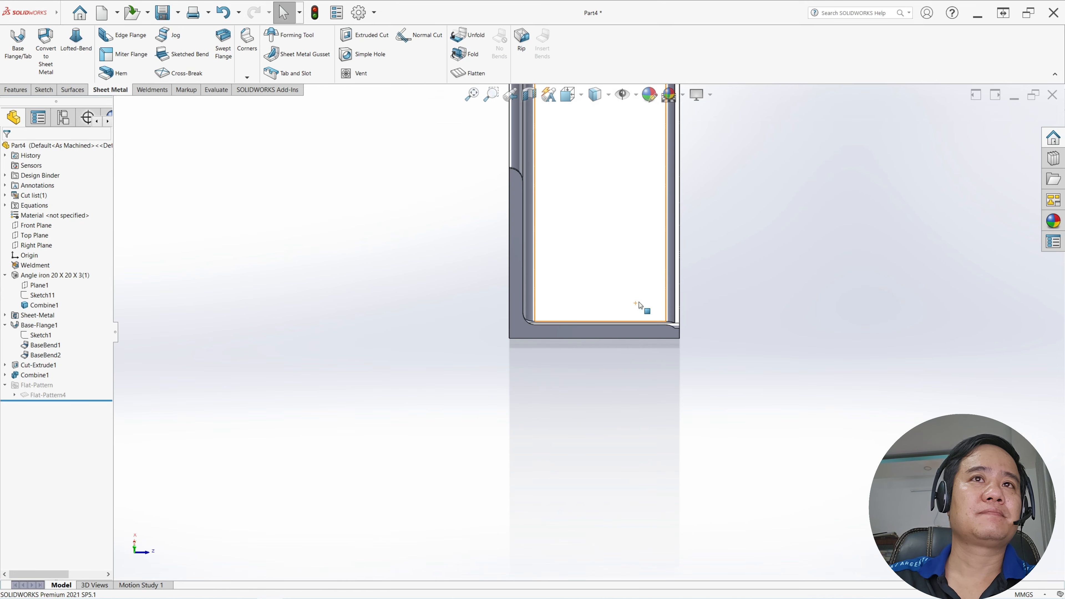
# Edit the Sheet-Metal feature and set both its bend radius and its thickness to 4 mm
pyautogui.moveTo(640, 302)
pyautogui.mouseDown(button='middle')
pyautogui.moveTo(614, 309)
pyautogui.moveTo(666, 252)
pyautogui.moveTo(702, 312)
pyautogui.moveTo(550, 245)
pyautogui.moveTo(401, 148)
pyautogui.moveTo(311, 156)
pyautogui.mouseUp(button='middle')
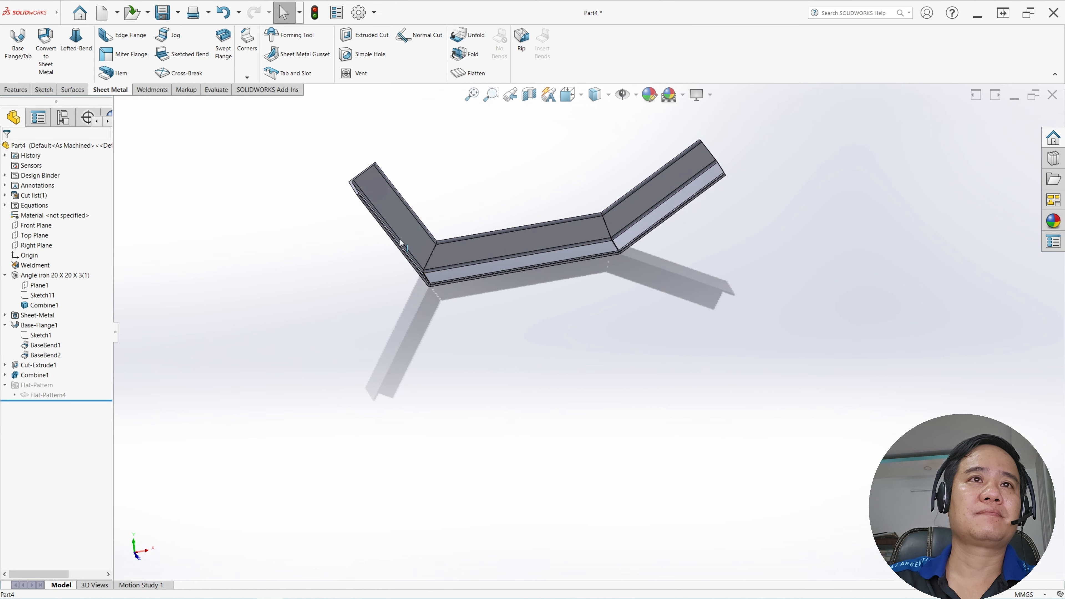
pyautogui.scroll(-5, 629, 234)
pyautogui.scroll(4, 688, 216)
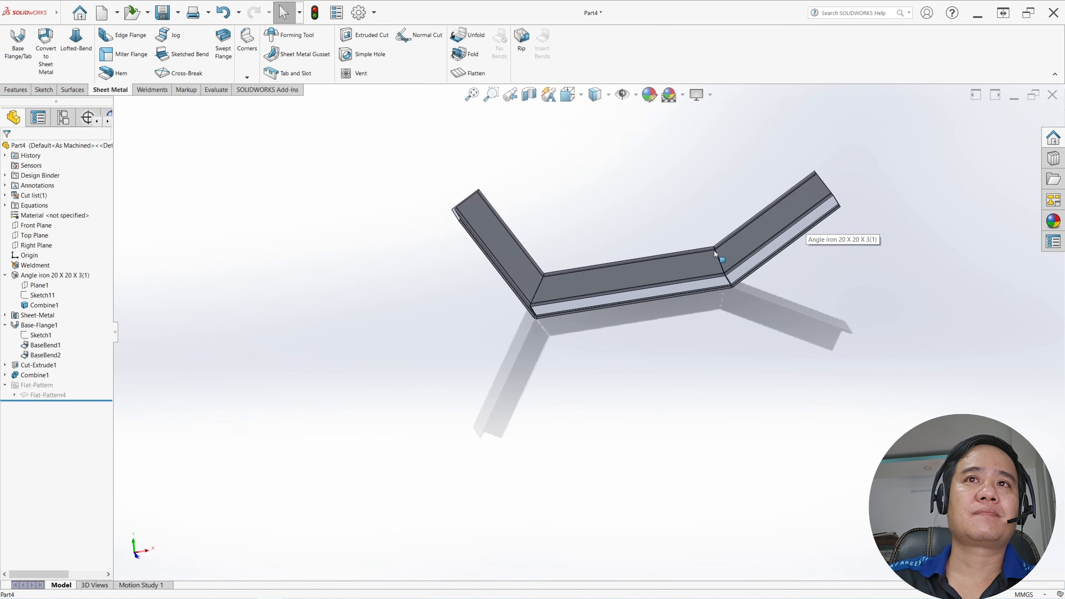
pyautogui.scroll(2, 629, 302)
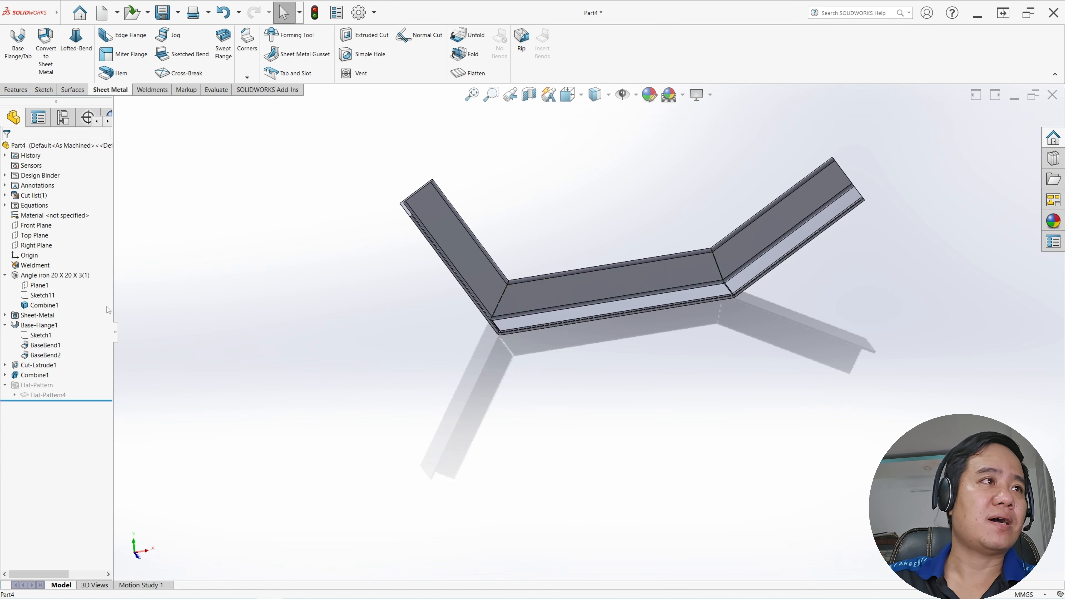
pyautogui.click(38, 316)
pyautogui.click(45, 292)
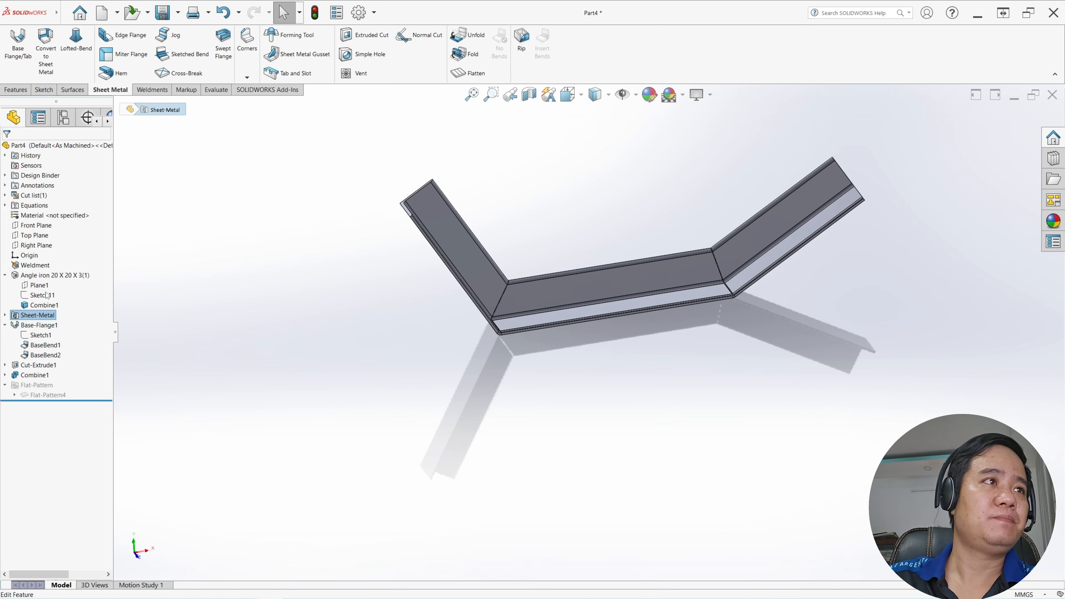
pyautogui.click(52, 254)
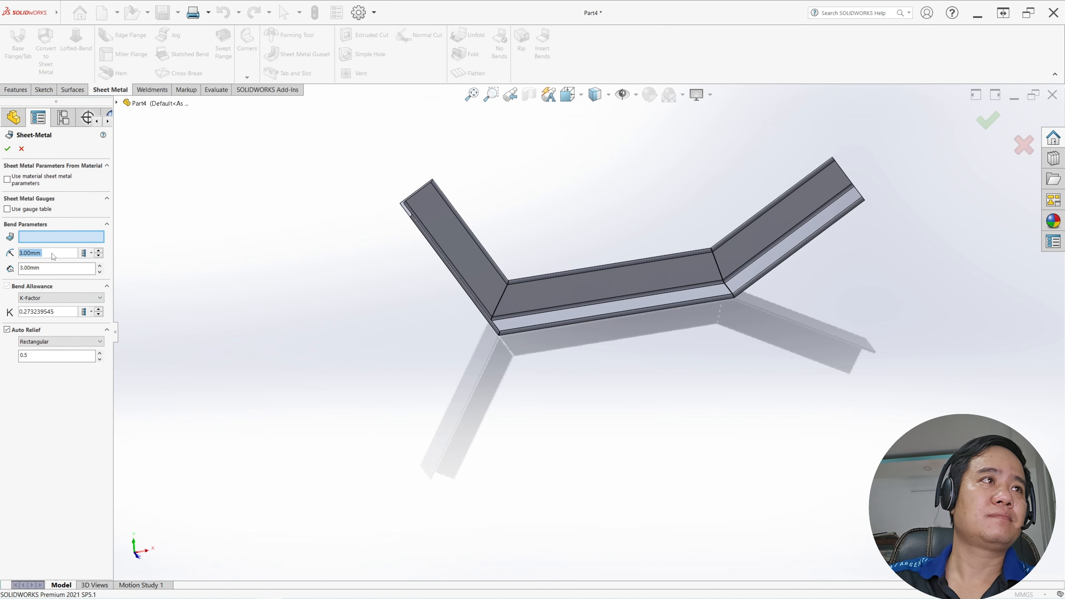
pyautogui.moveTo(53, 256); pyautogui.dragTo(5, 251)
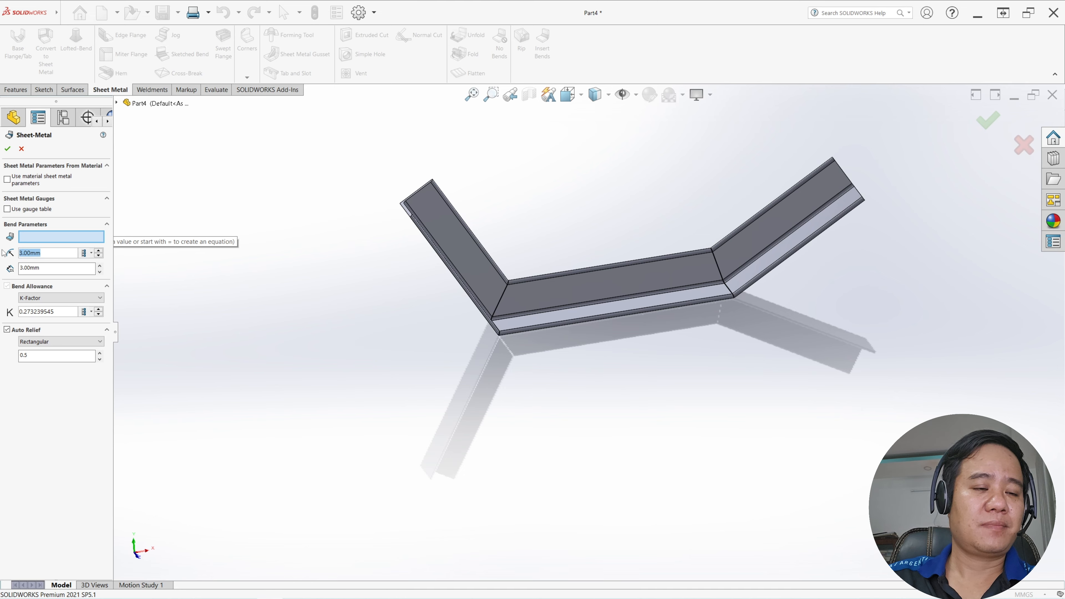
pyautogui.write('4')
pyautogui.press('Tab')
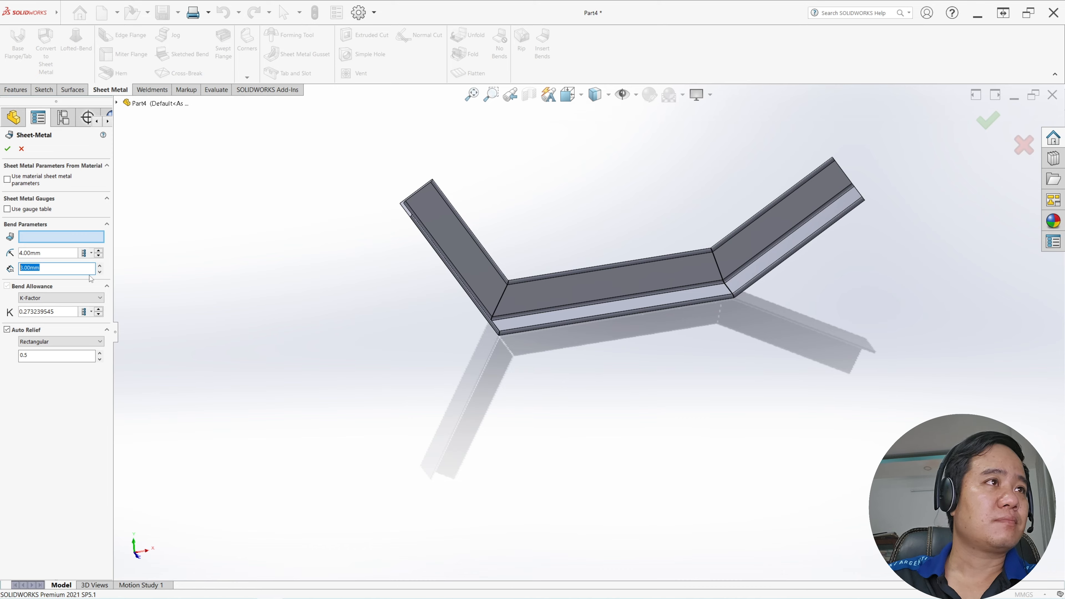
pyautogui.write('4')
pyautogui.press('Tab')
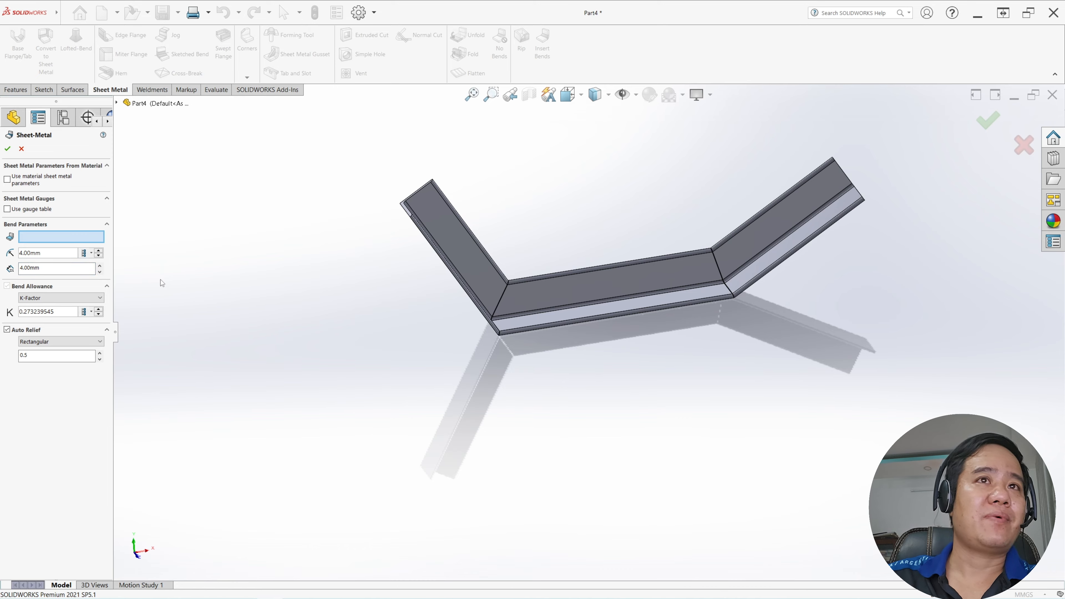
pyautogui.click(8, 150)
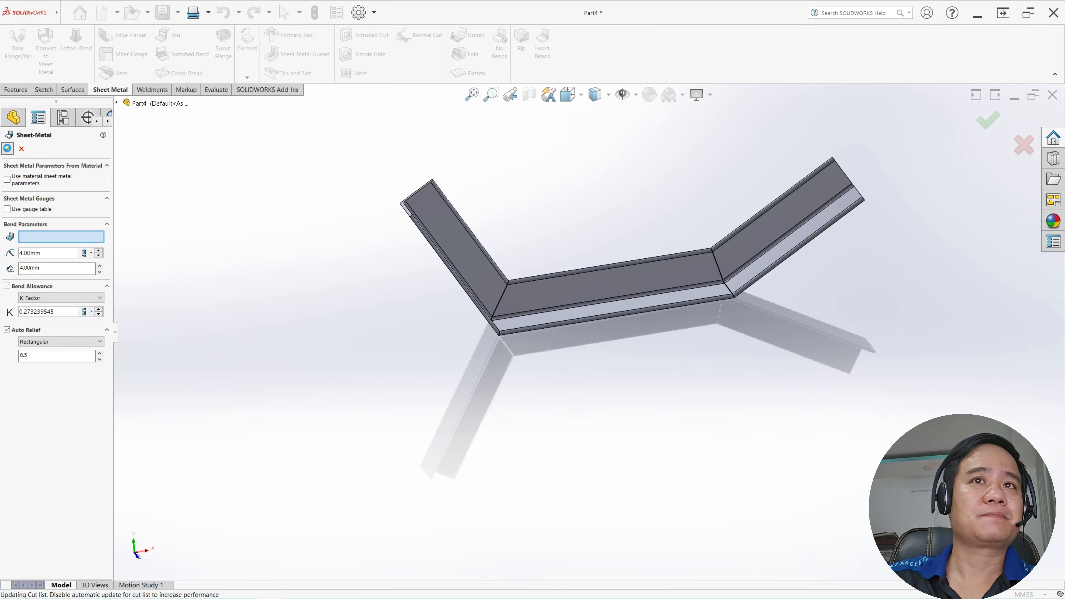
# Flatten the revised part to check its flat pattern and return it to the folded state
pyautogui.moveTo(577, 333); pyautogui.dragTo(718, 262, button='middle')
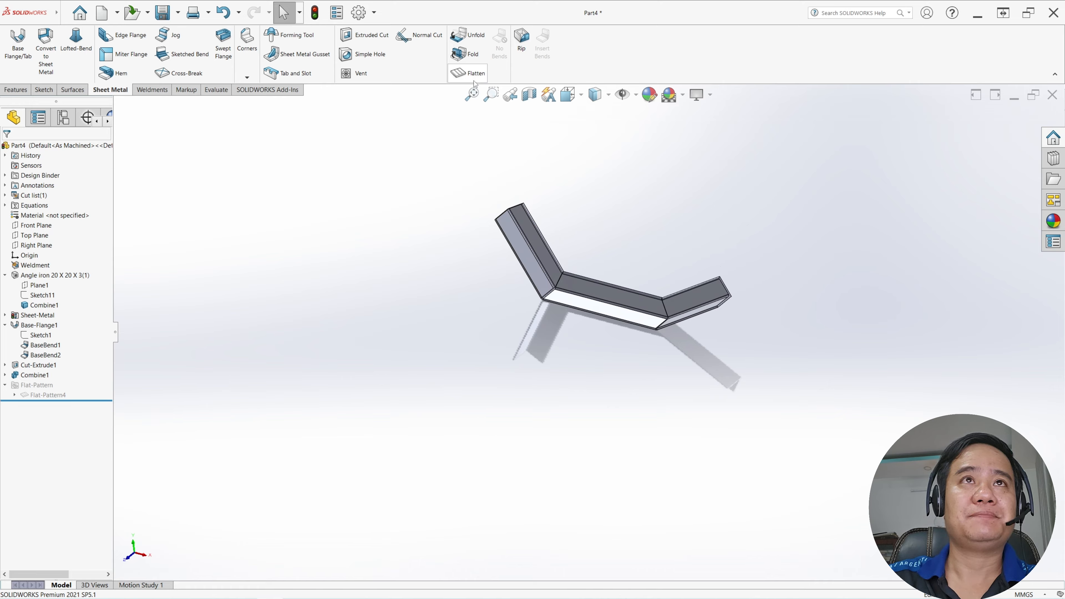
pyautogui.click(469, 73)
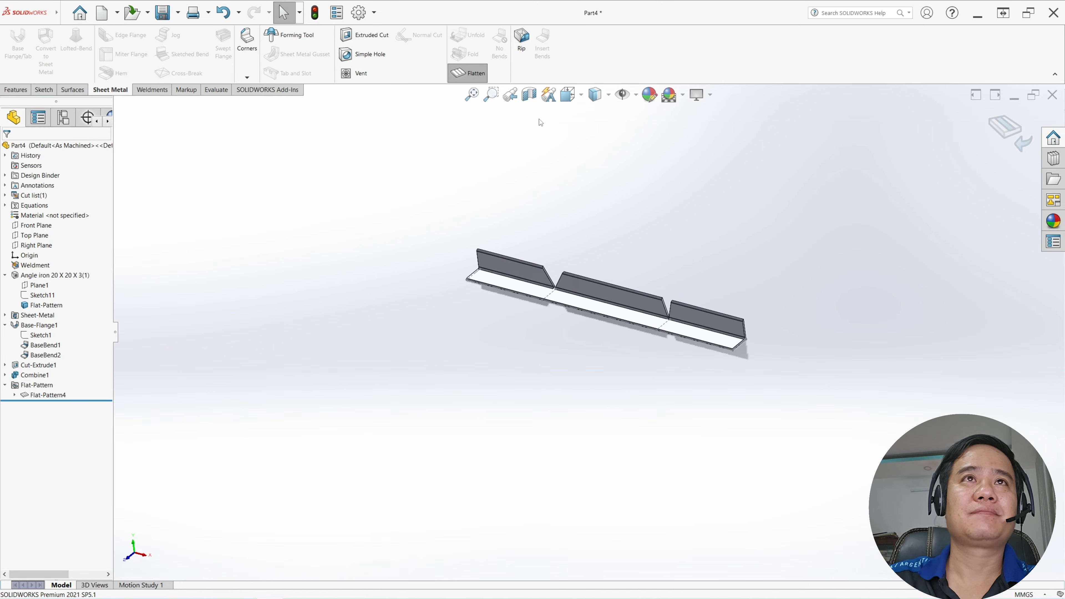
pyautogui.click(471, 74)
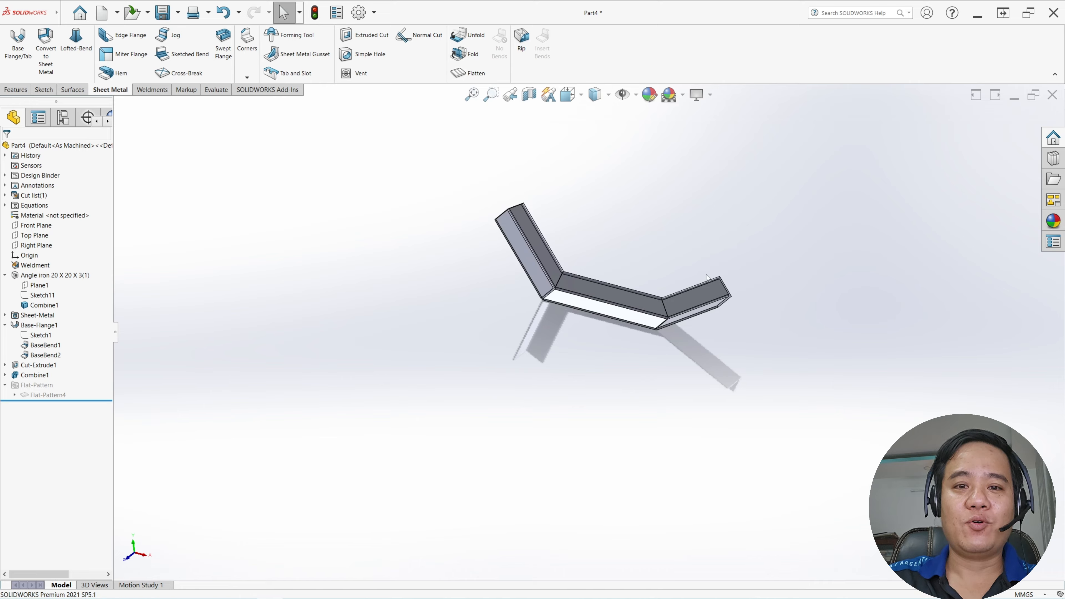
# Flatten the part and save it to the Desktop as a SOLIDWORKS part named Part1
pyautogui.scroll(3, 687, 297)
pyautogui.scroll(-3, 687, 297)
pyautogui.moveTo(590, 281); pyautogui.dragTo(600, 279, button='middle')
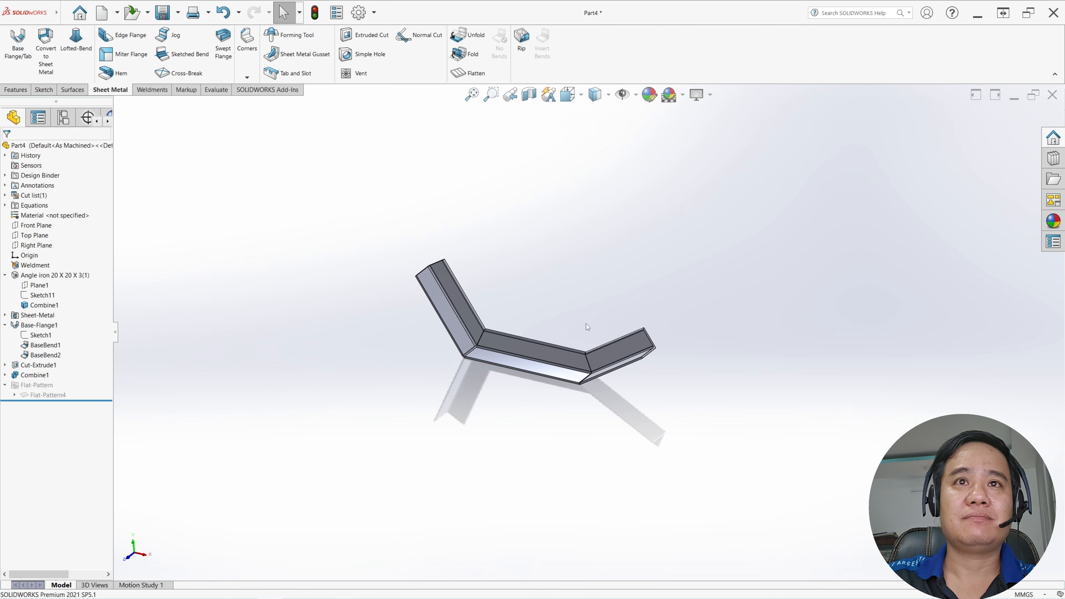
pyautogui.moveTo(584, 326)
pyautogui.mouseDown(button='middle')
pyautogui.moveTo(559, 317)
pyautogui.moveTo(551, 329)
pyautogui.moveTo(587, 324)
pyautogui.mouseUp(button='middle')
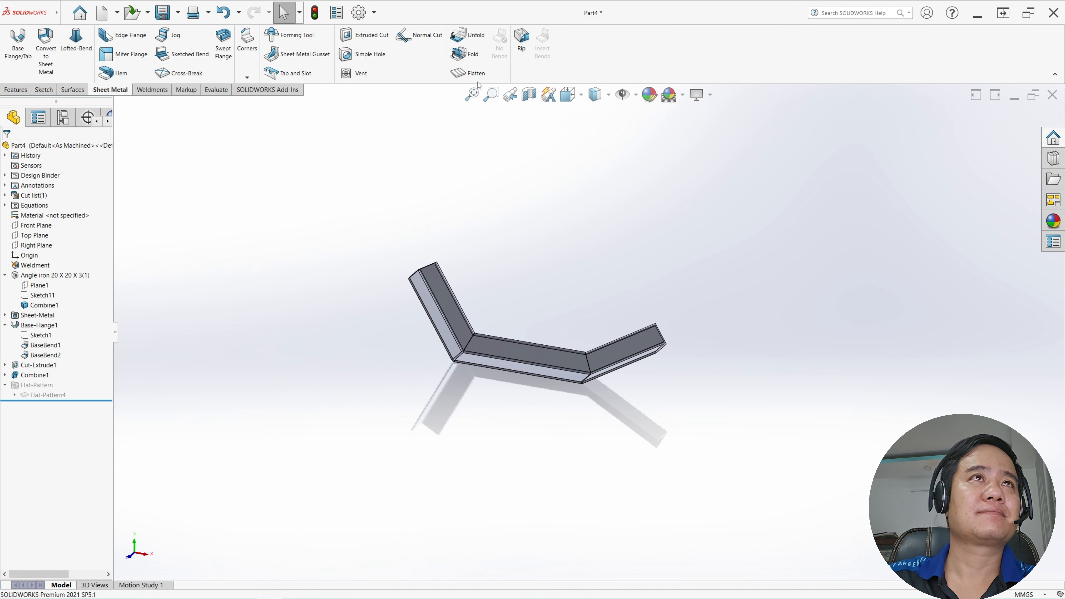
pyautogui.click(469, 74)
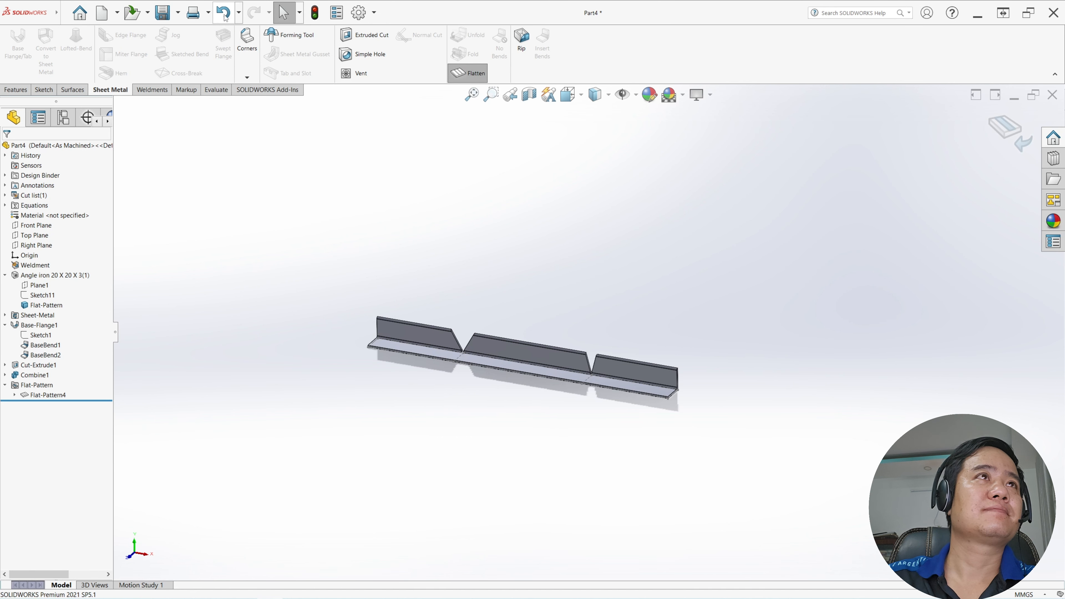
pyautogui.click(158, 14)
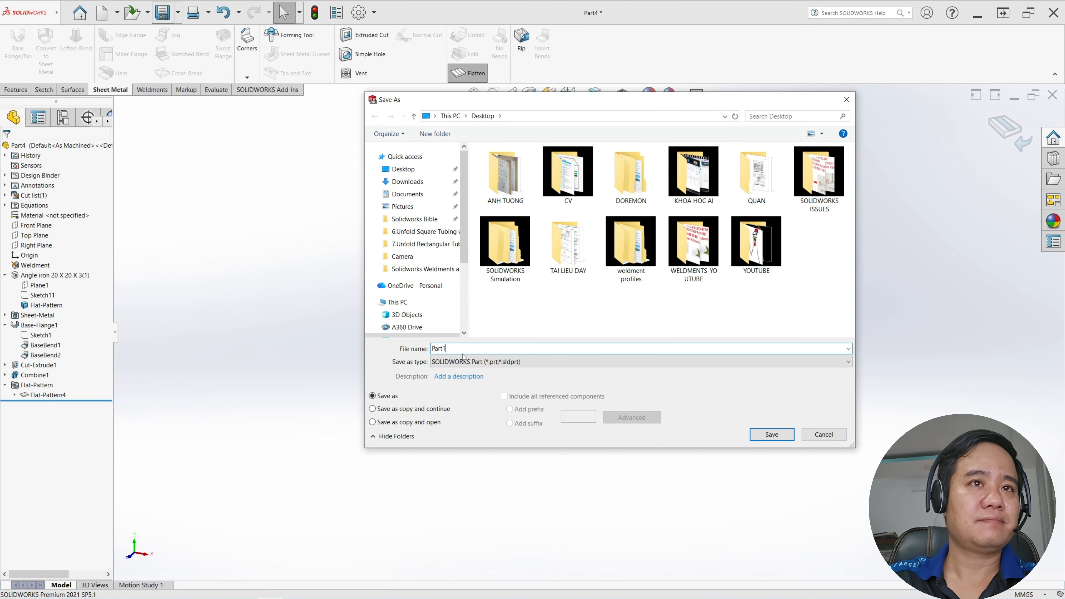
pyautogui.click(771, 435)
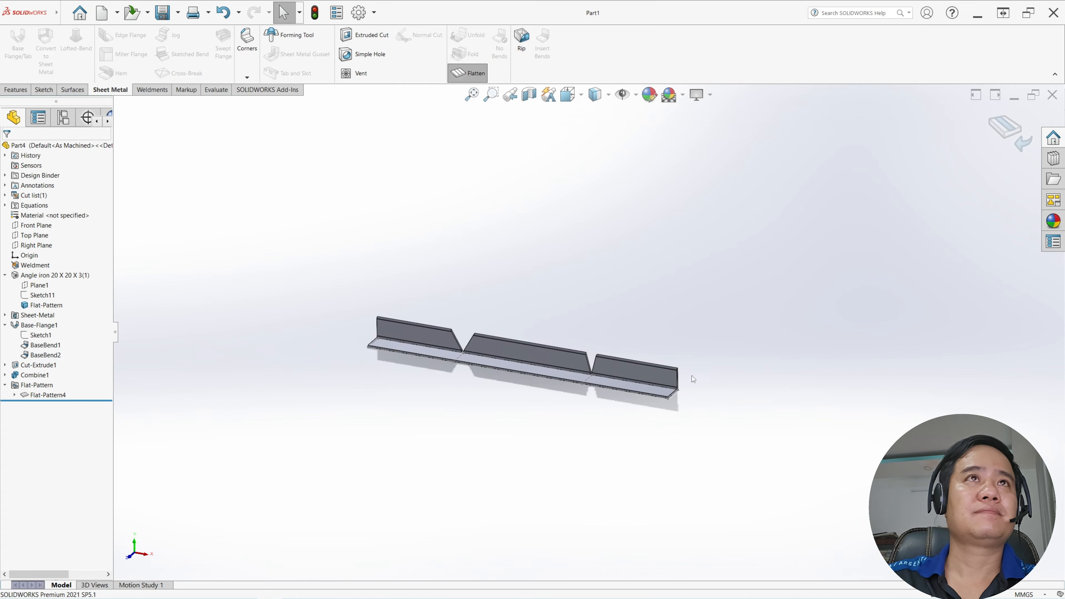
# Export the flattened part to the Desktop as a STEP AP203 file named Part1
pyautogui.click(178, 13)
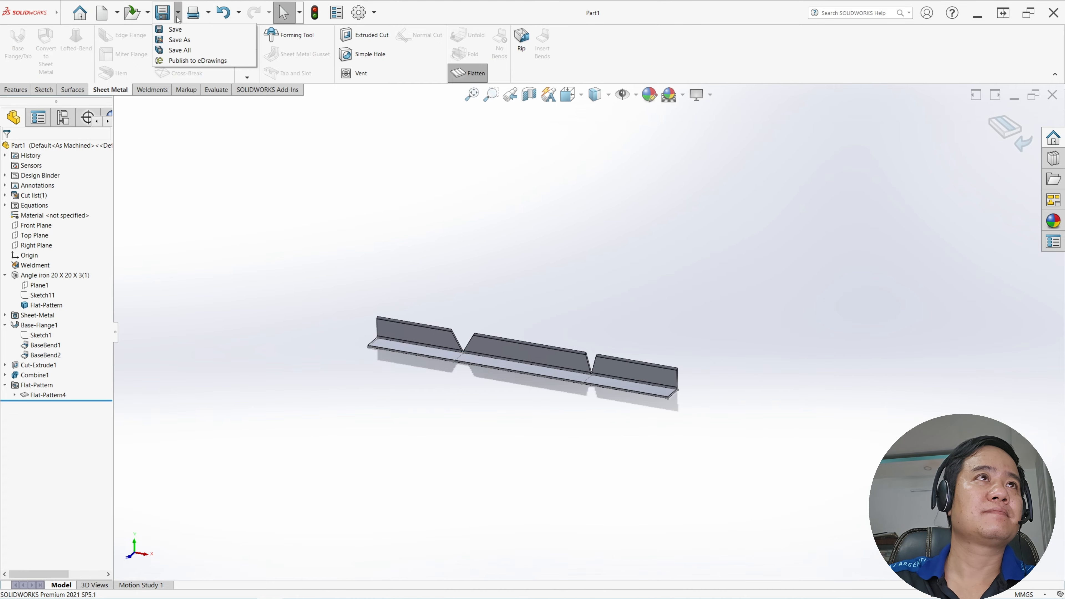
pyautogui.click(181, 40)
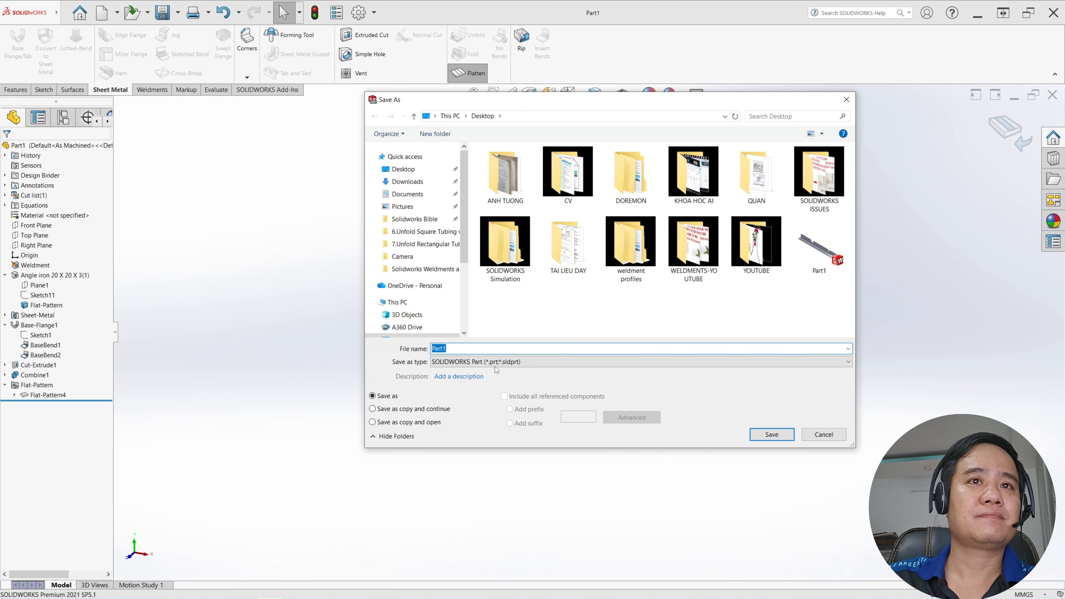
pyautogui.click(495, 364)
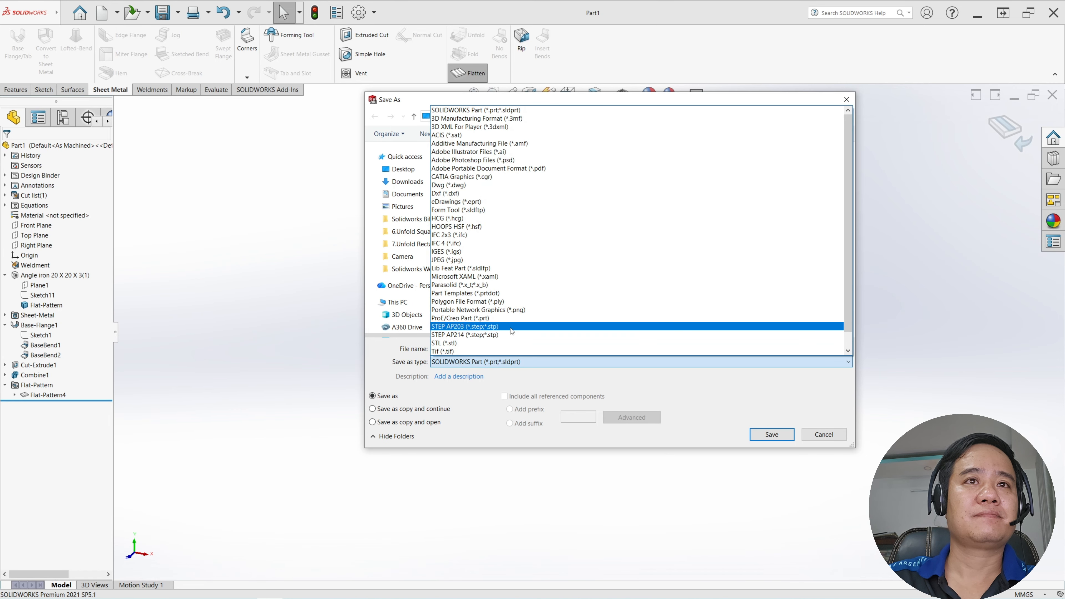
pyautogui.click(511, 328)
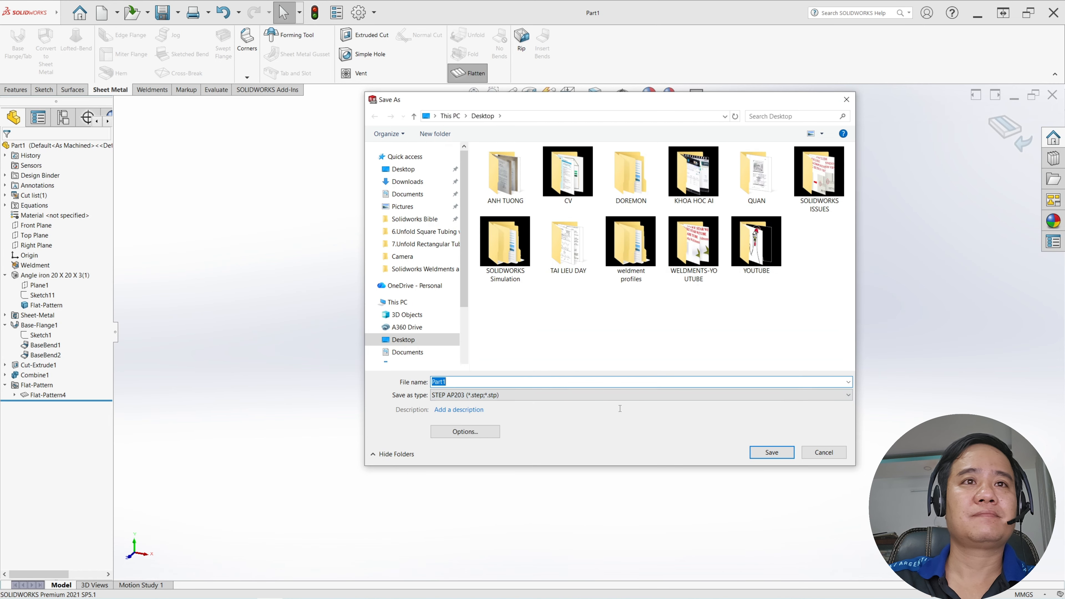
pyautogui.click(778, 453)
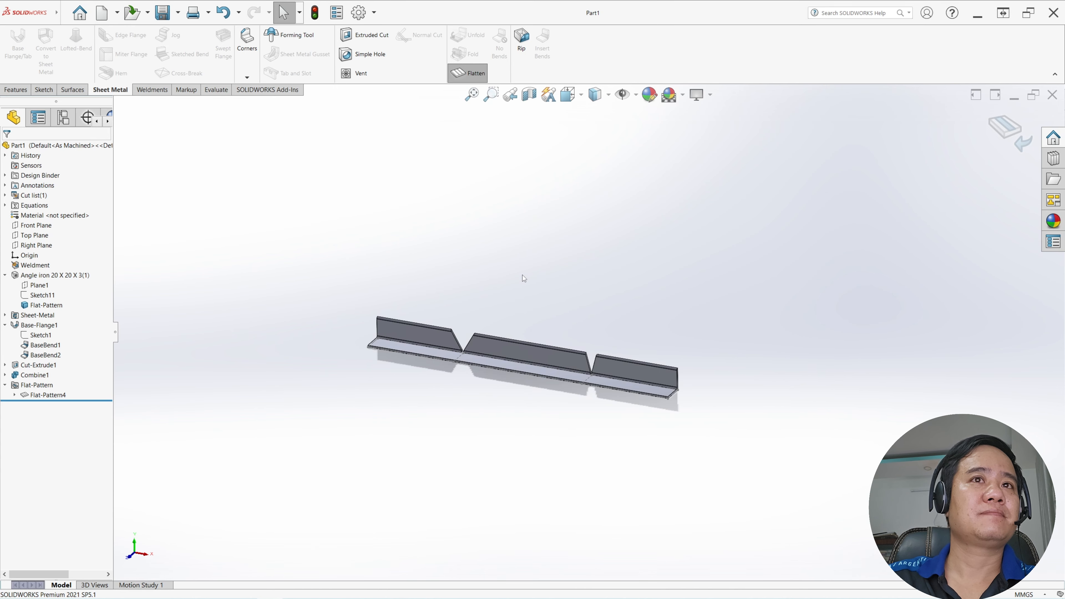
# Minimize SOLIDWORKS, launch TubeKit from the desktop and maximize its window
pyautogui.click(977, 13)
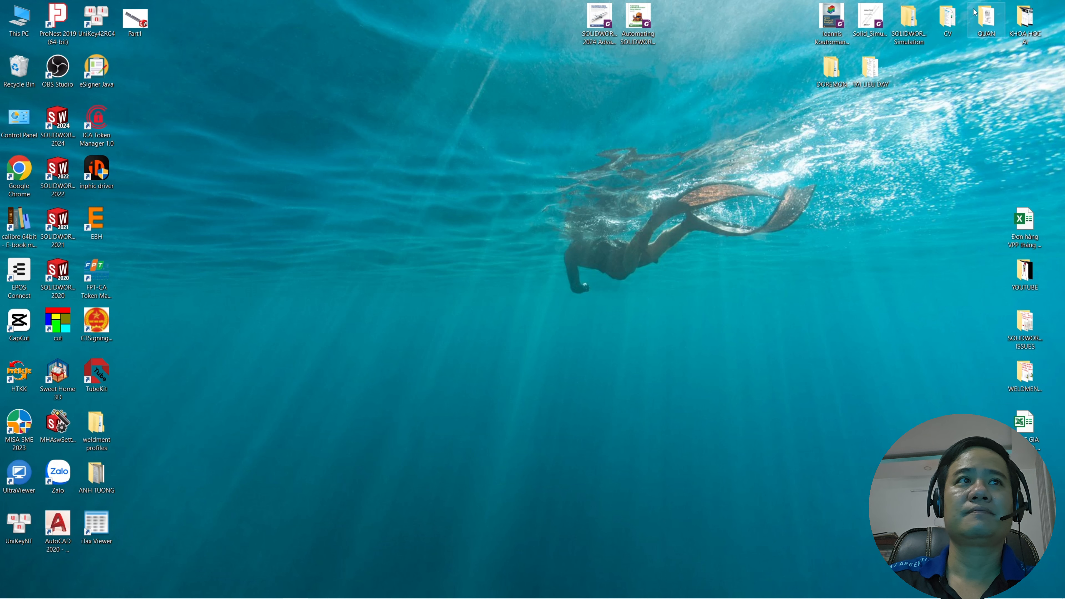
pyautogui.doubleClick(97, 374)
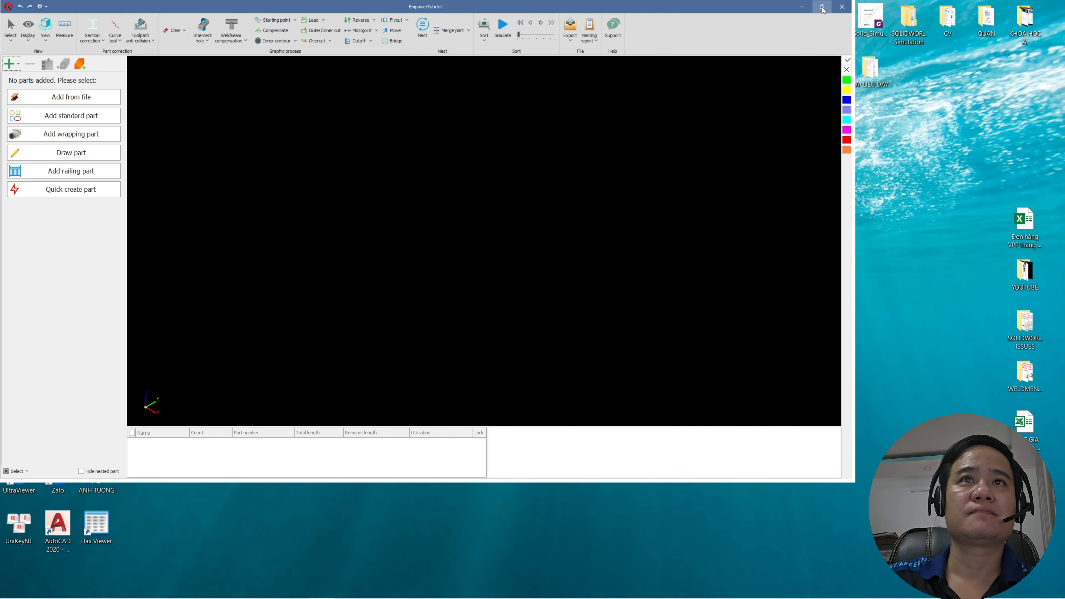
pyautogui.click(822, 6)
pyautogui.click(561, 28)
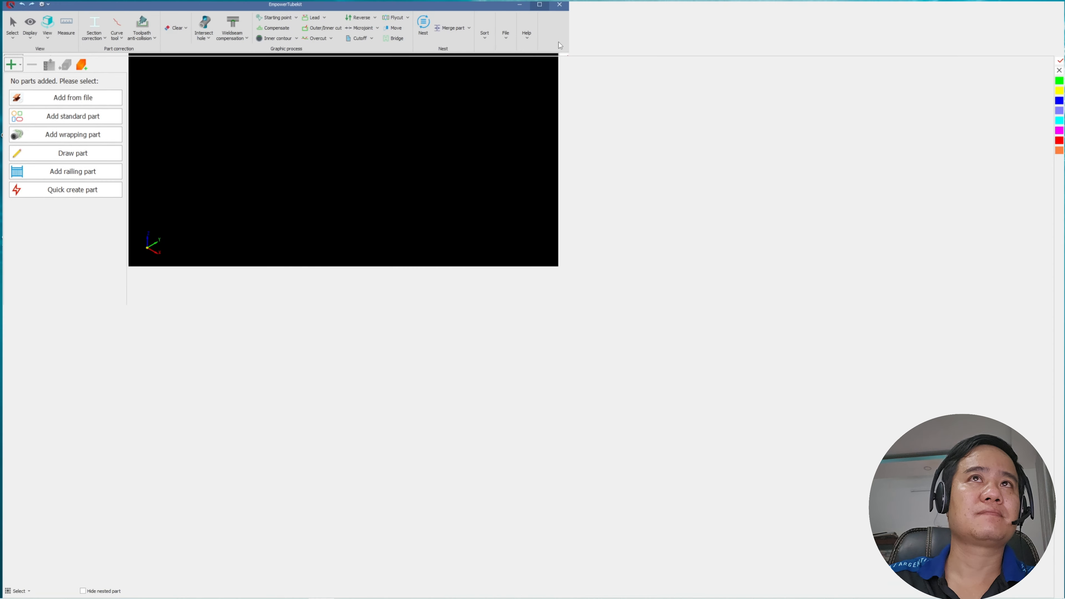
# Try to import Part1.STEP from the Desktop, previewing it with X, Y and Z tube extension, and close the import dialog
pyautogui.click(85, 101)
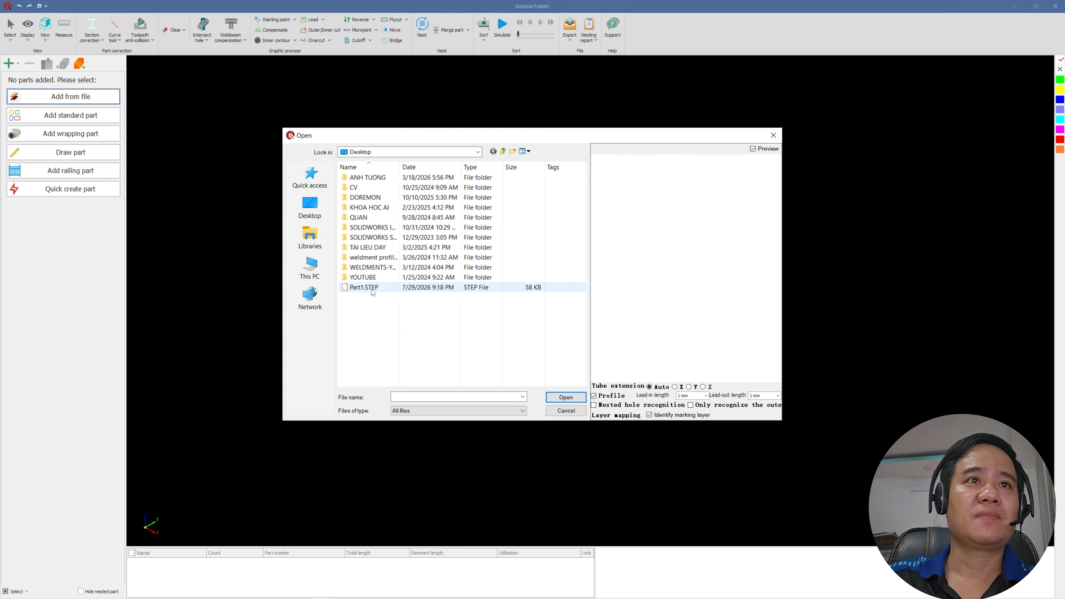
pyautogui.click(373, 290)
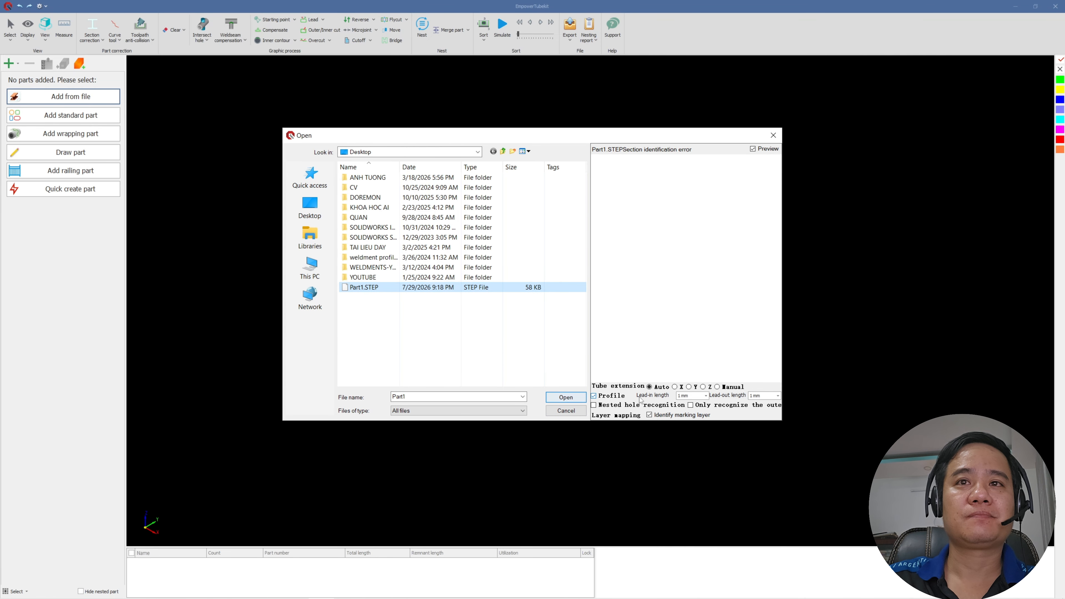
pyautogui.click(674, 388)
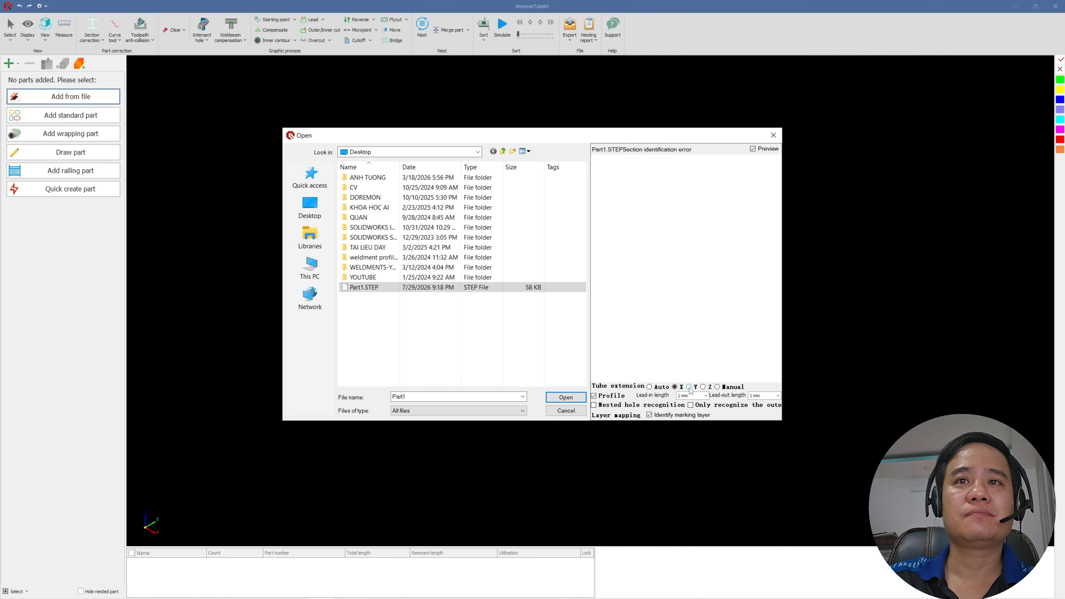
pyautogui.click(689, 387)
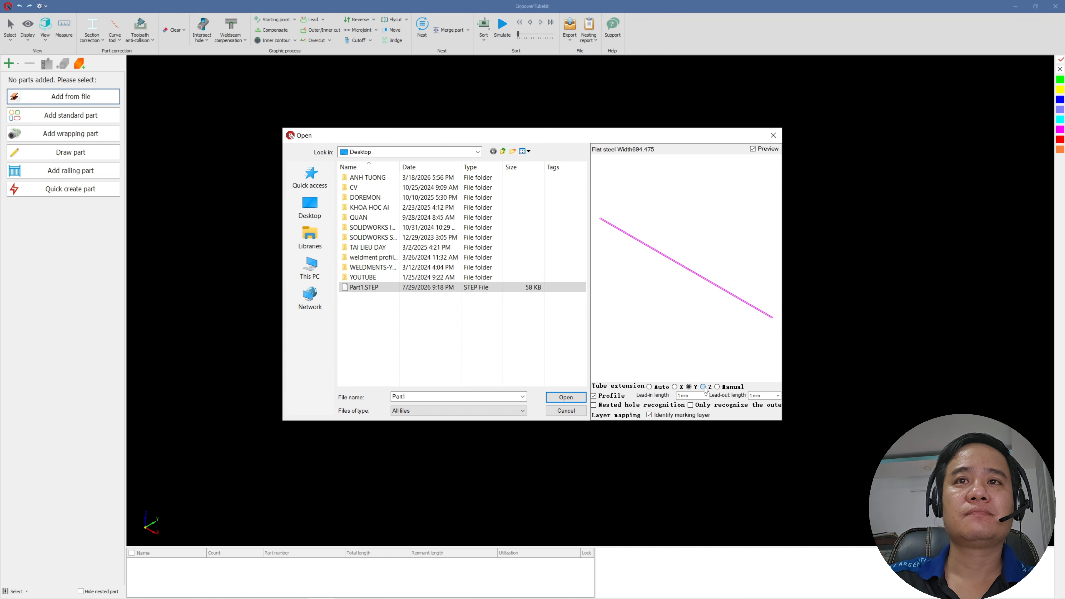
pyautogui.click(703, 387)
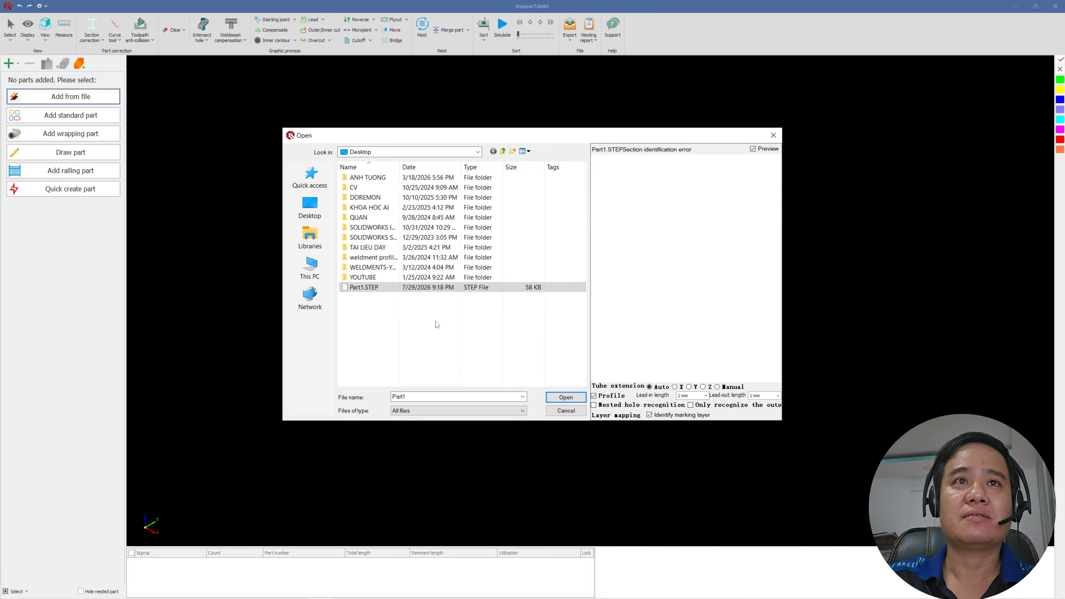
pyautogui.click(773, 135)
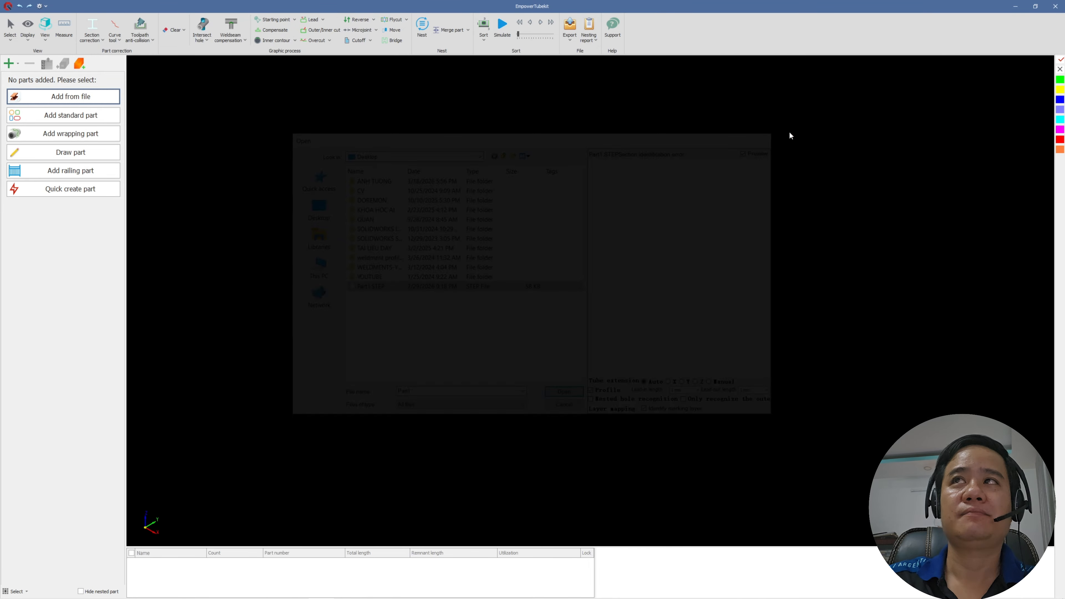
# Switch back to SOLIDWORKS and examine the V-notches and leg edges of the flattened part from both sides
pyautogui.click(1019, 8)
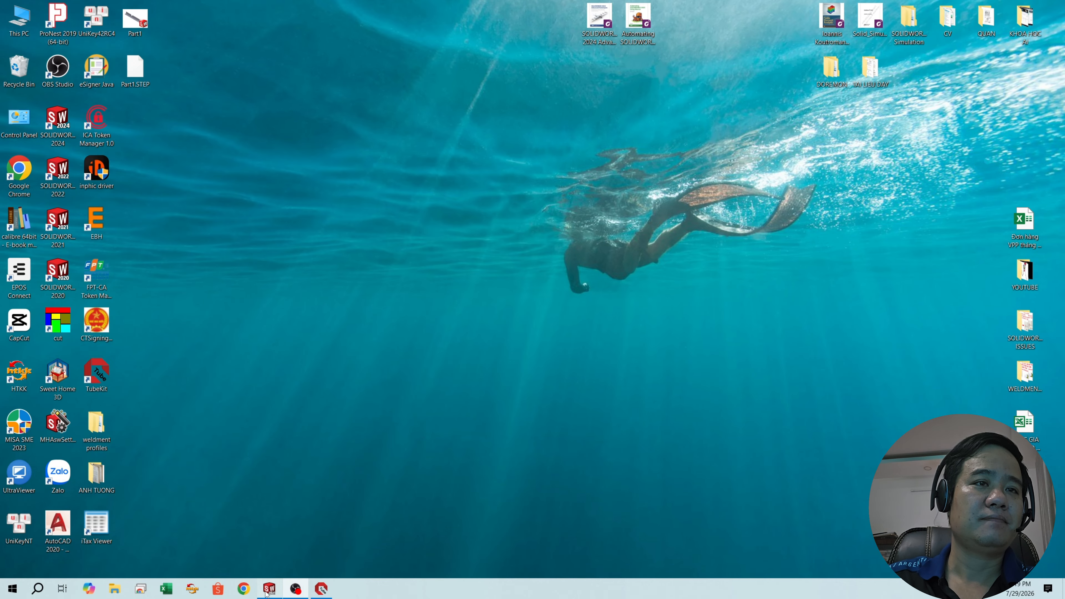
pyautogui.click(270, 589)
pyautogui.moveTo(458, 365); pyautogui.dragTo(517, 321, button='middle')
pyautogui.scroll(-10, 444, 357)
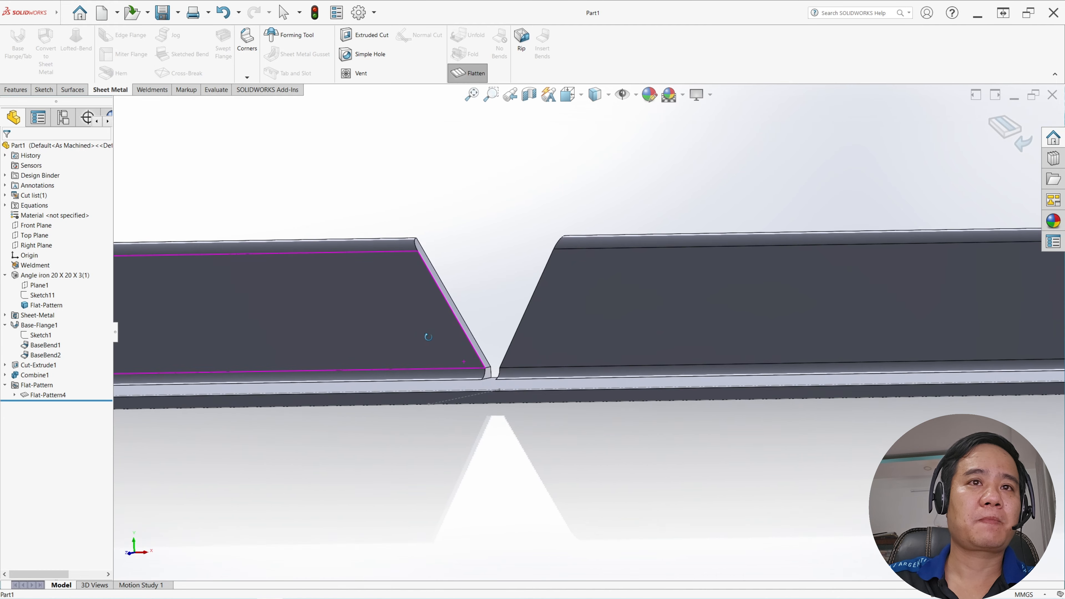
pyautogui.moveTo(444, 357); pyautogui.dragTo(436, 359, button='middle')
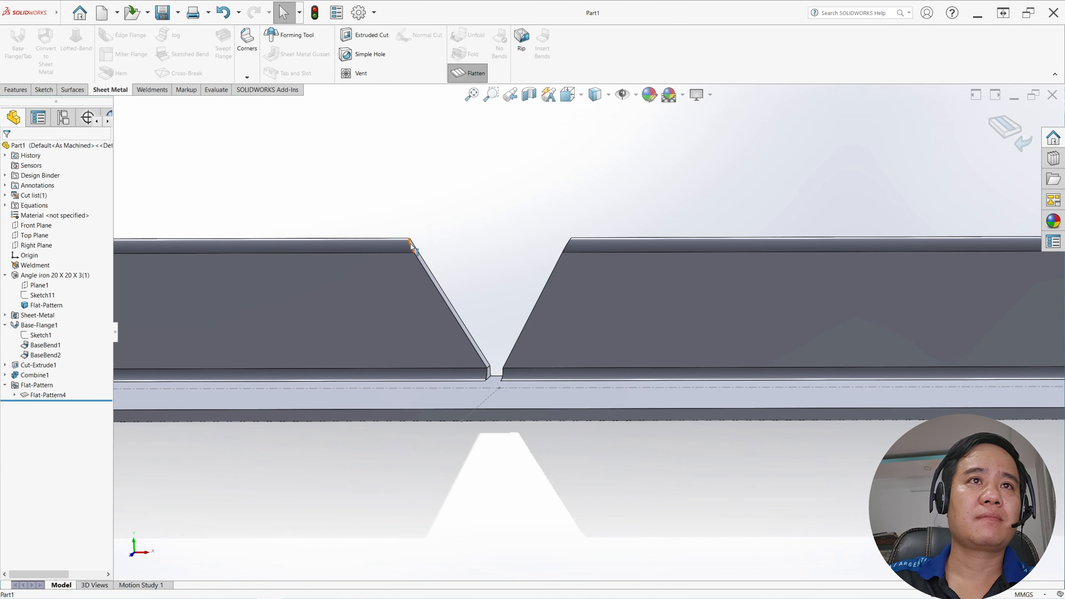
pyautogui.moveTo(561, 310); pyautogui.dragTo(735, 373, button='middle')
pyautogui.click(469, 401)
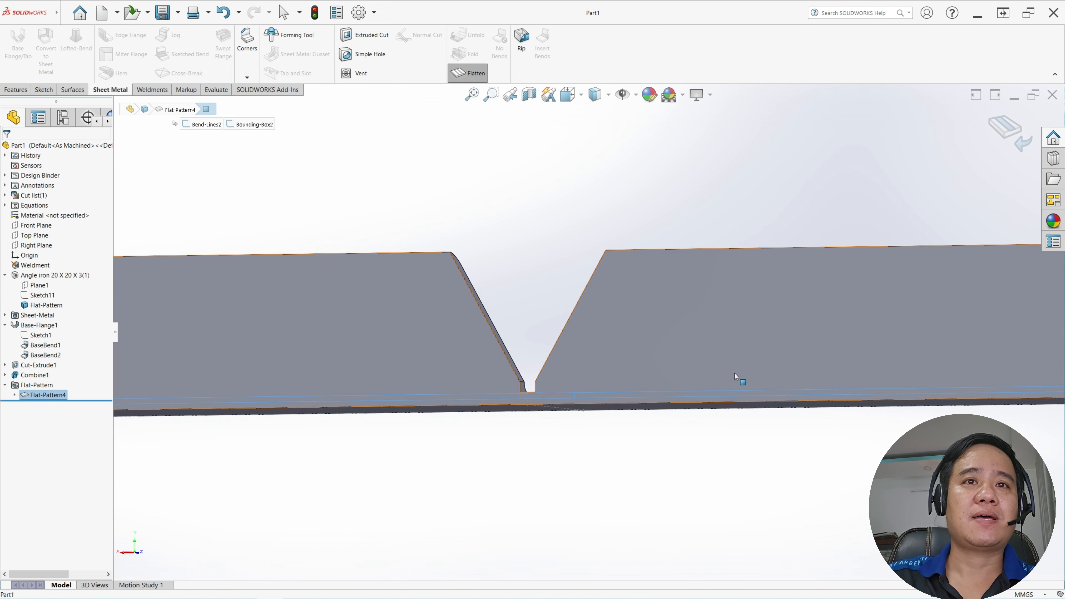
pyautogui.scroll(4, 713, 371)
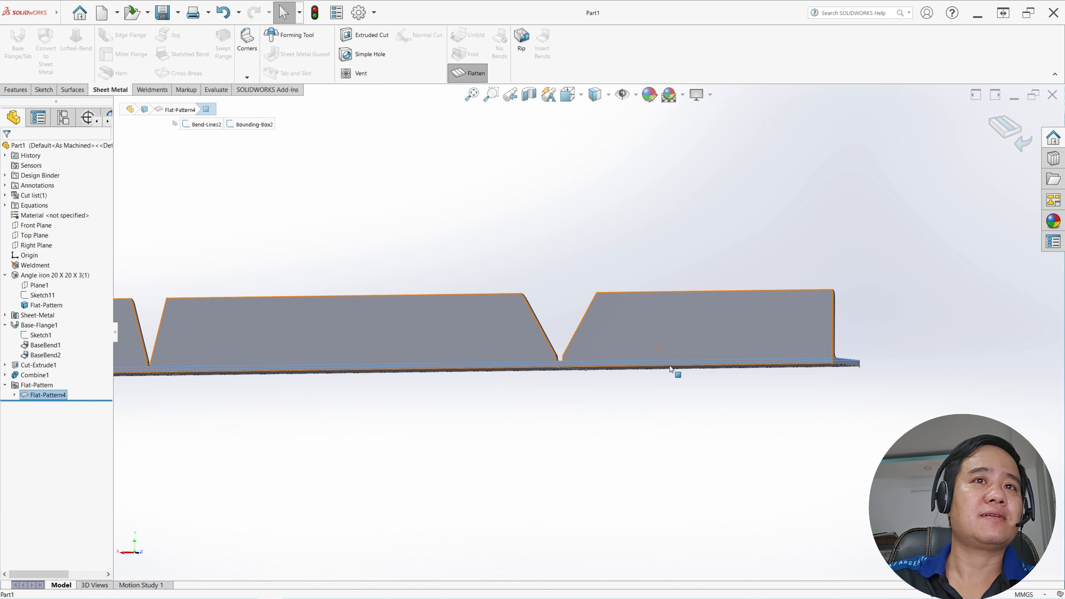
# Start a sketch on the notched leg's outer face and draw a corner rectangle about 0.75 mm high across the narrow notch's base
pyautogui.click(493, 338)
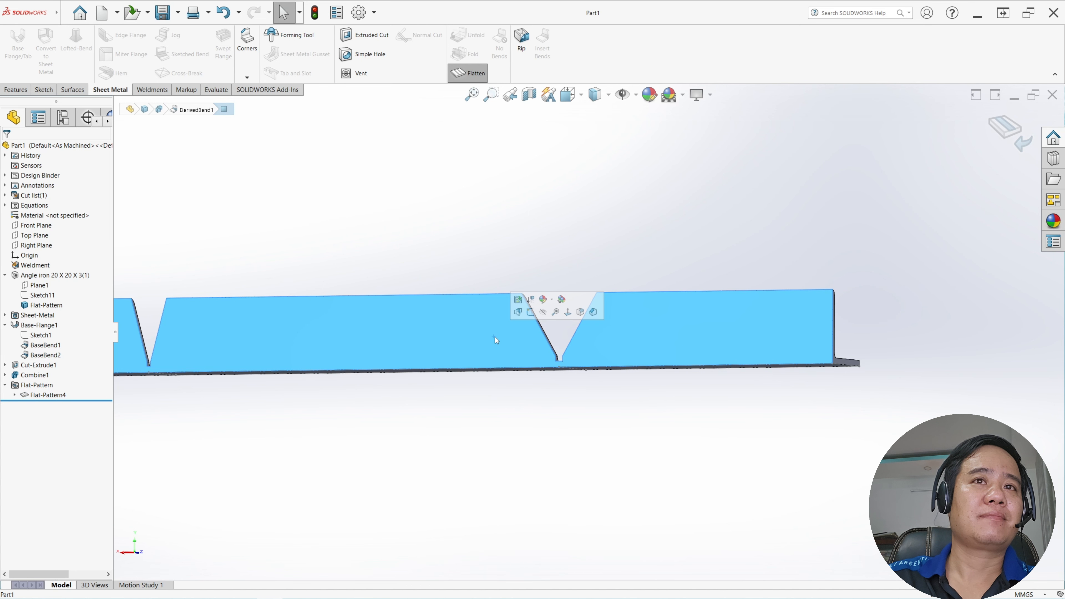
pyautogui.click(530, 313)
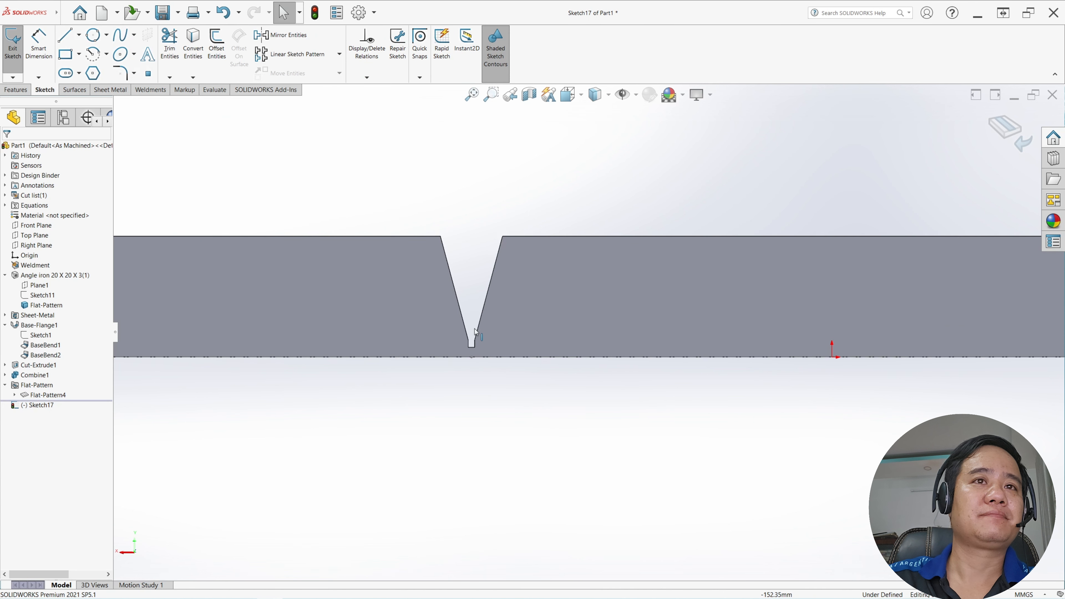
pyautogui.click(65, 54)
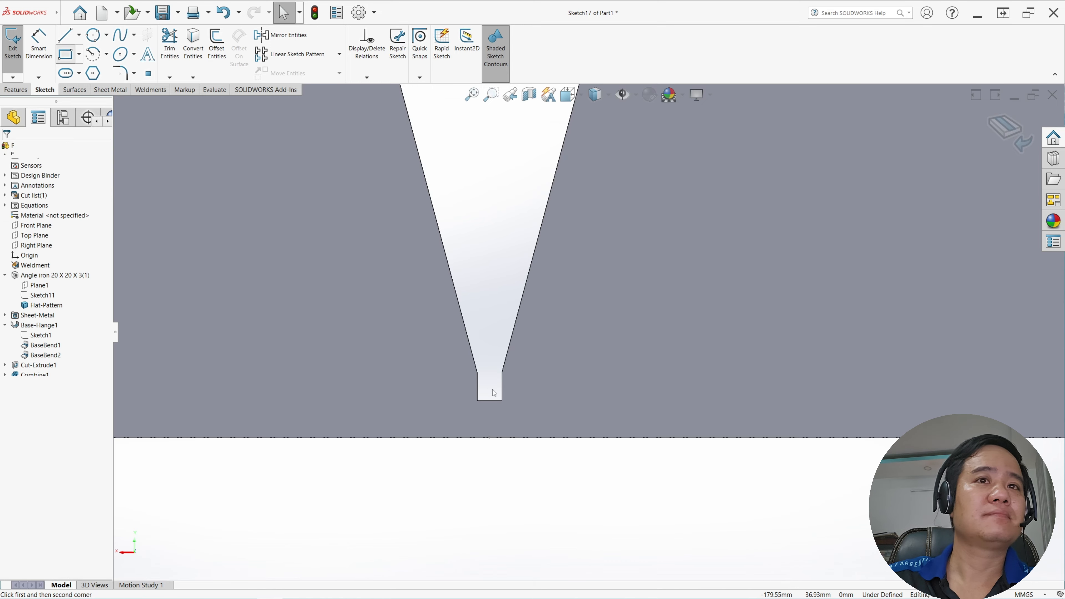
pyautogui.click(487, 398)
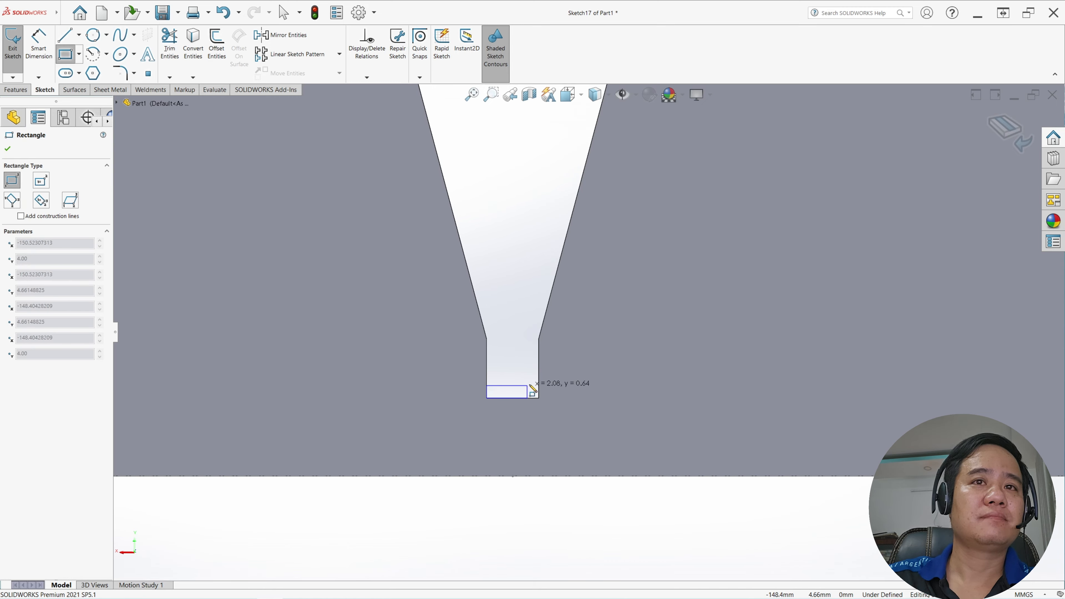
pyautogui.click(539, 384)
pyautogui.press('Escape')
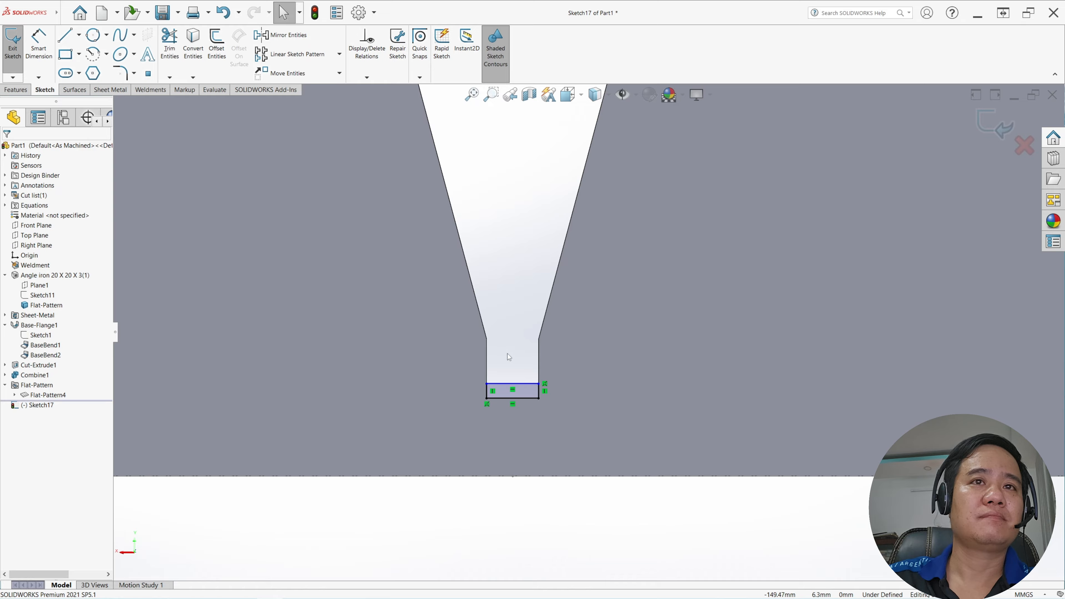
# Dimension the height of the rectangle in the narrow notch to 0.1 mm
pyautogui.moveTo(507, 354); pyautogui.dragTo(507, 306, button='right')
pyautogui.click(487, 390)
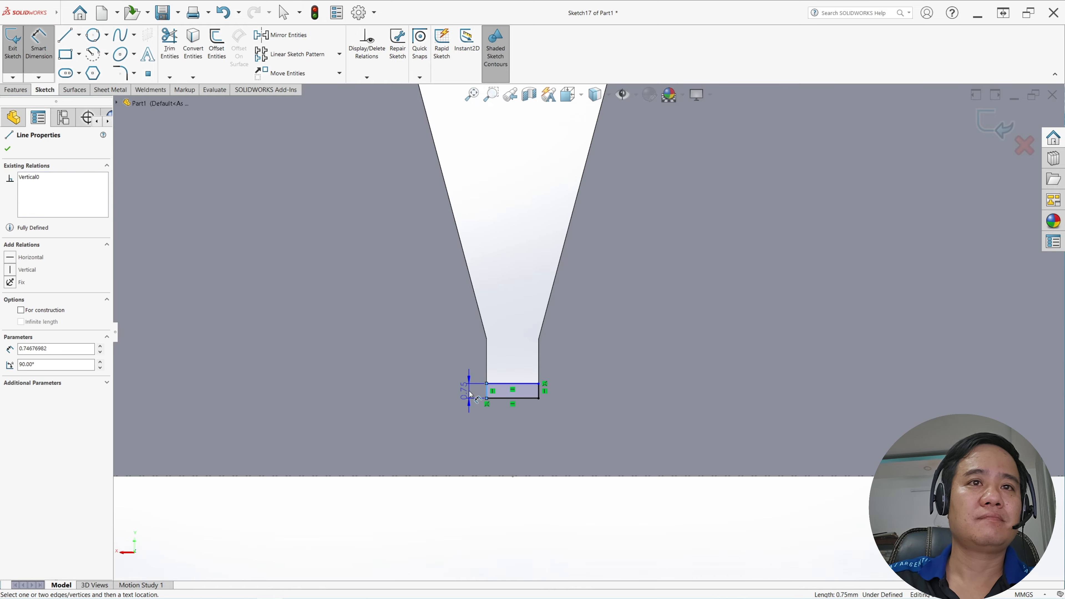
pyautogui.click(470, 391)
pyautogui.write('0.1')
pyautogui.press('Return')
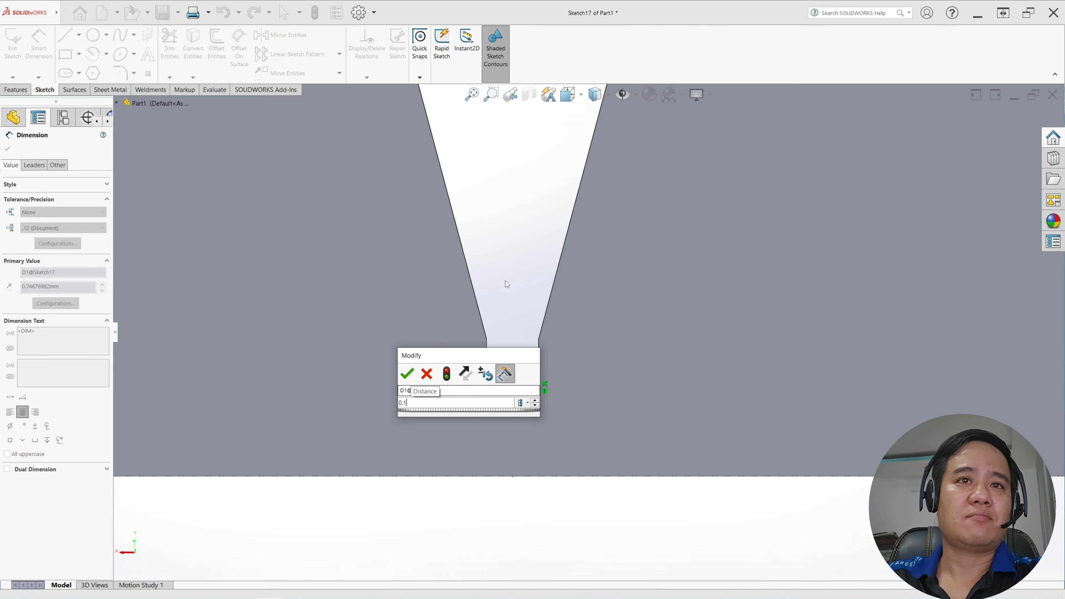
# Draw a second corner rectangle about 1 mm high across the full width of the wide notch's base
pyautogui.scroll(8, 587, 333)
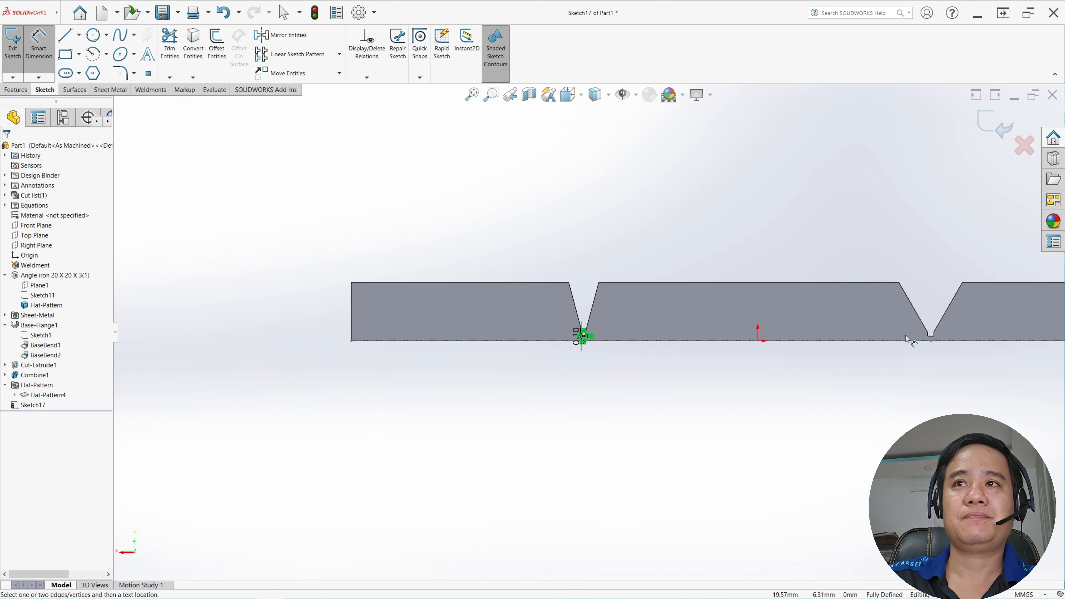
pyautogui.scroll(-6, 934, 332)
pyautogui.click(66, 54)
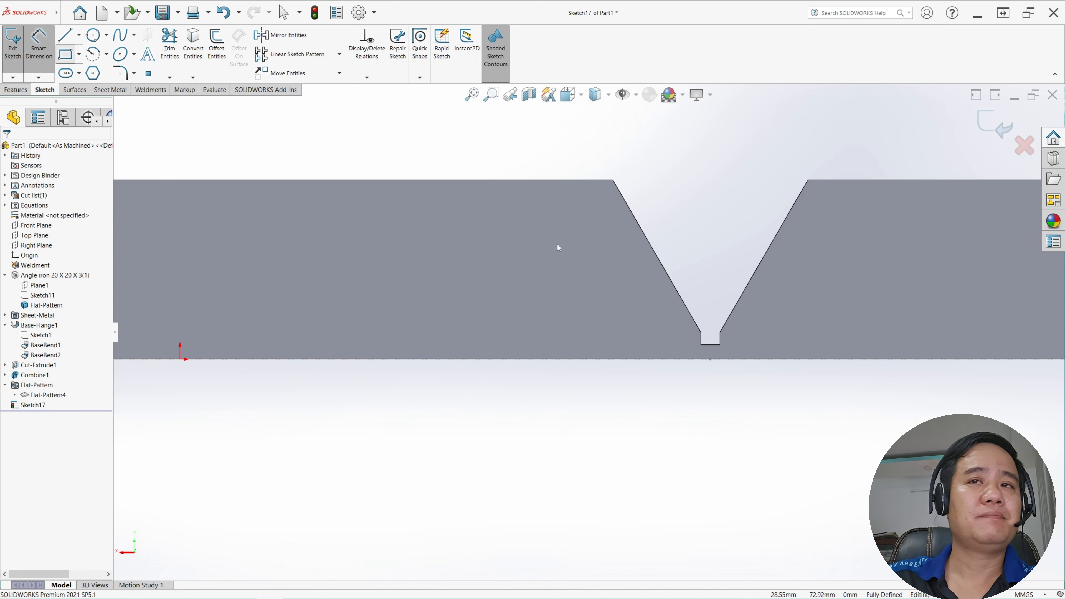
pyautogui.scroll(-5, 715, 313)
pyautogui.scroll(-2, 696, 346)
pyautogui.click(650, 429)
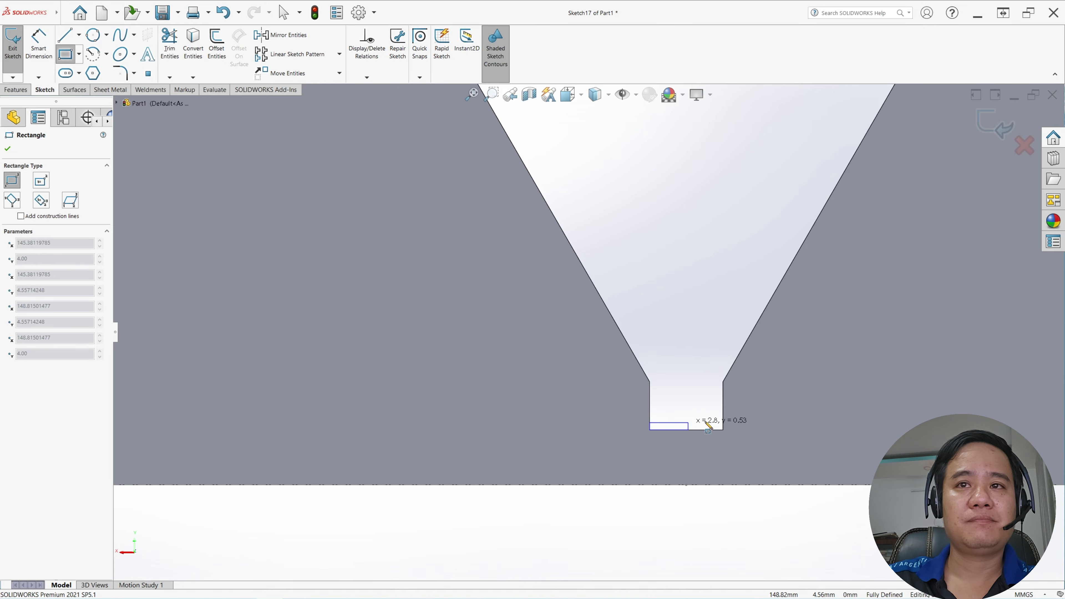
pyautogui.click(723, 417)
# Dimension the height of the rectangle in the wide notch to 0.1 mm
pyautogui.moveTo(698, 355); pyautogui.dragTo(697, 279, button='right')
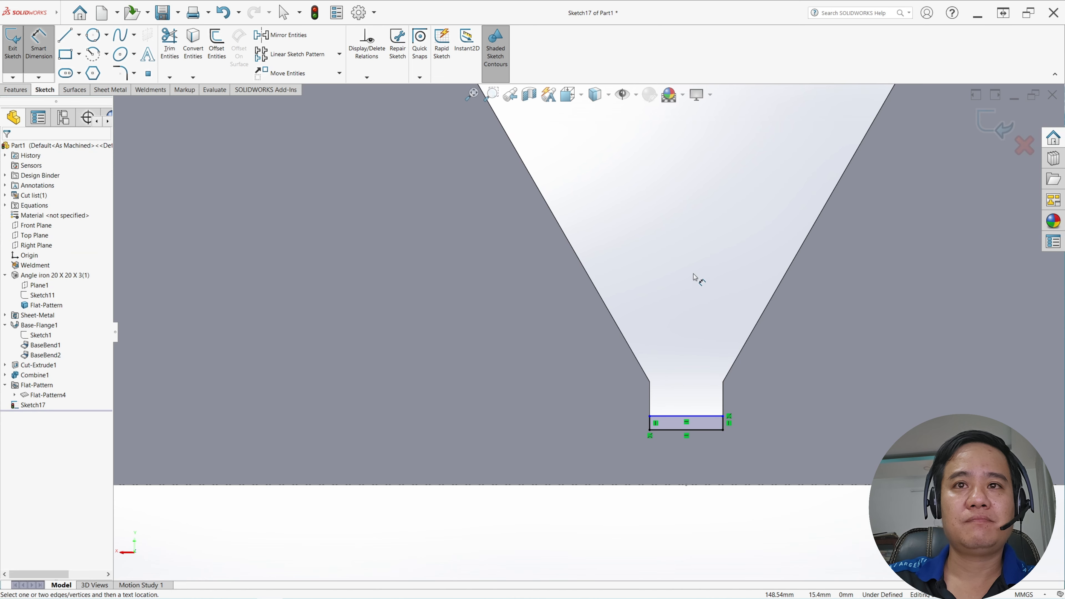
pyautogui.click(650, 425)
pyautogui.click(631, 428)
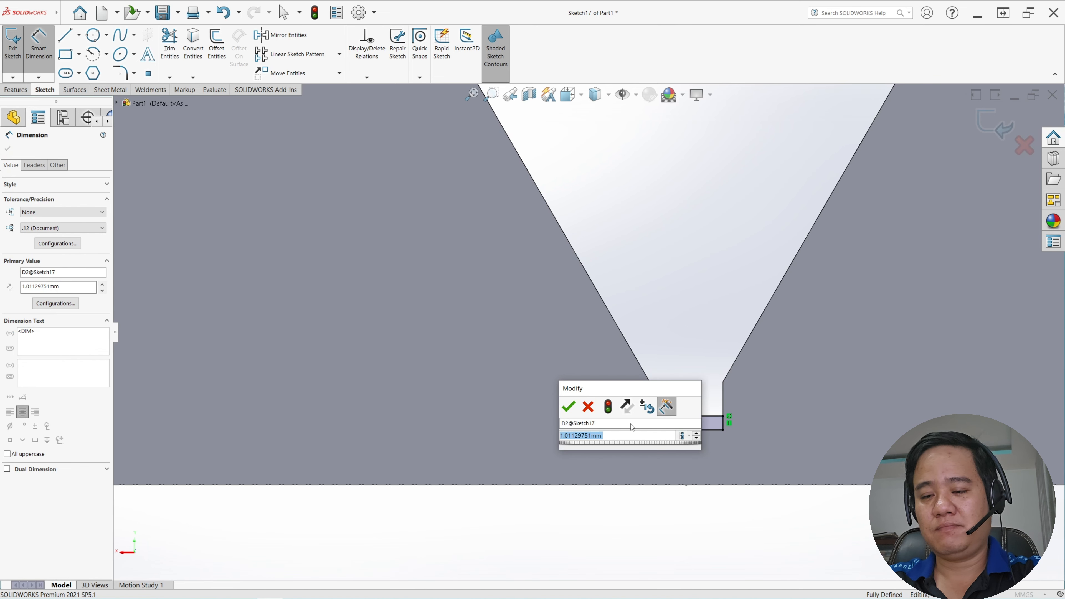
pyautogui.write('0.1')
pyautogui.press('Return')
pyautogui.scroll(5, 688, 315)
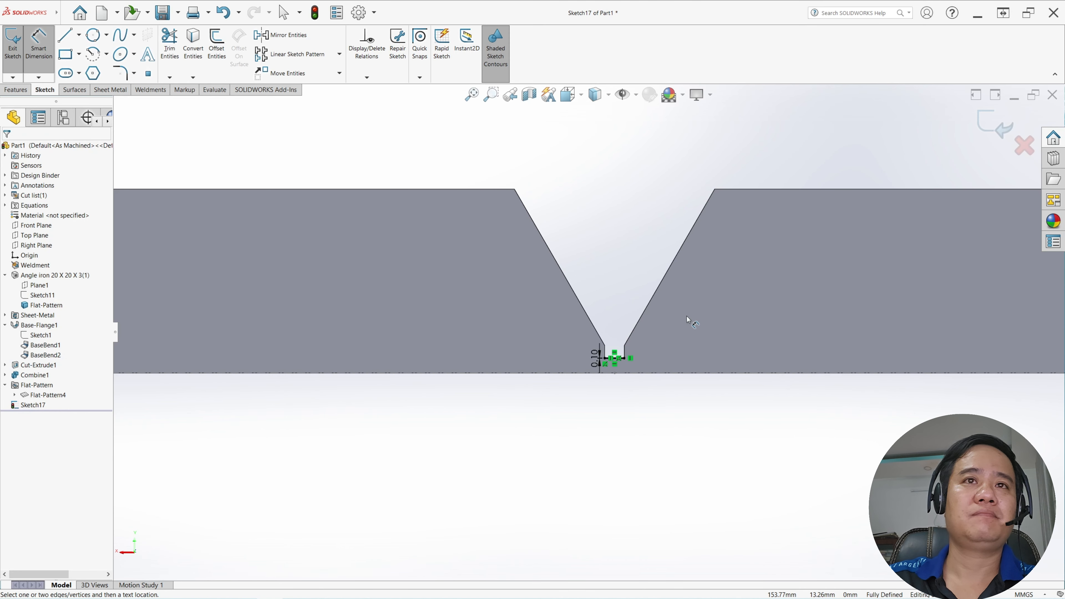
# Finish the sketch and extrude both notch-base rectangles up to the inner bend face, merging them with the angle iron
pyautogui.click(13, 50)
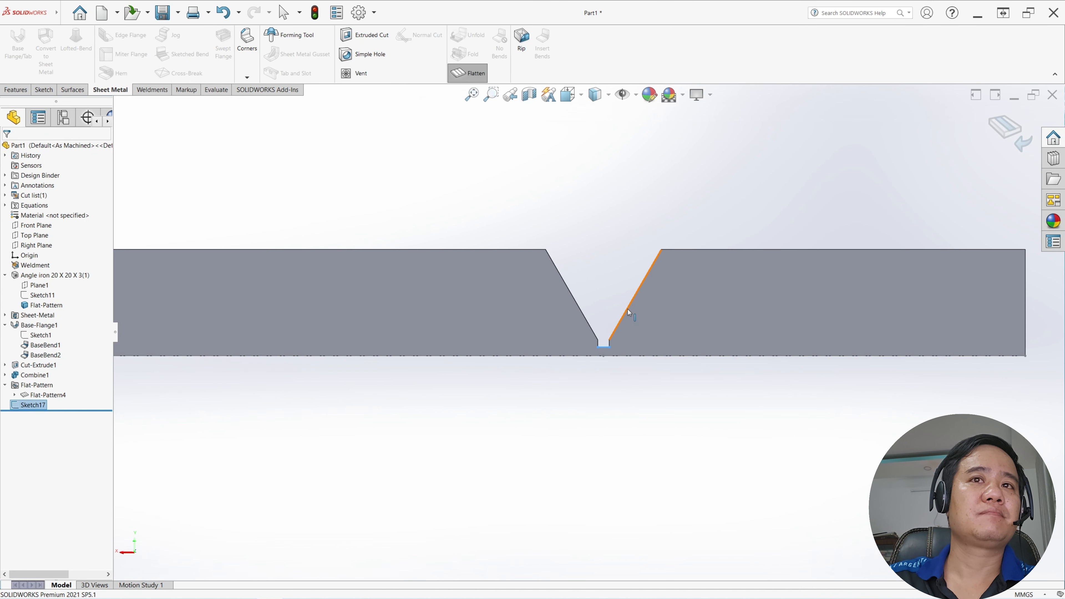
pyautogui.scroll(3, 608, 319)
pyautogui.click(16, 89)
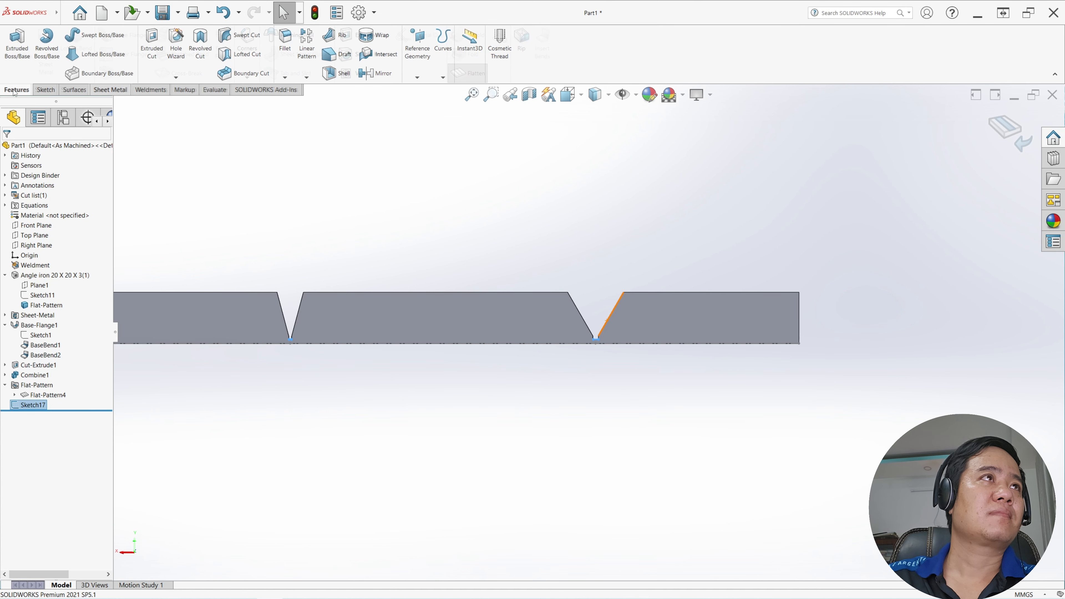
pyautogui.click(23, 54)
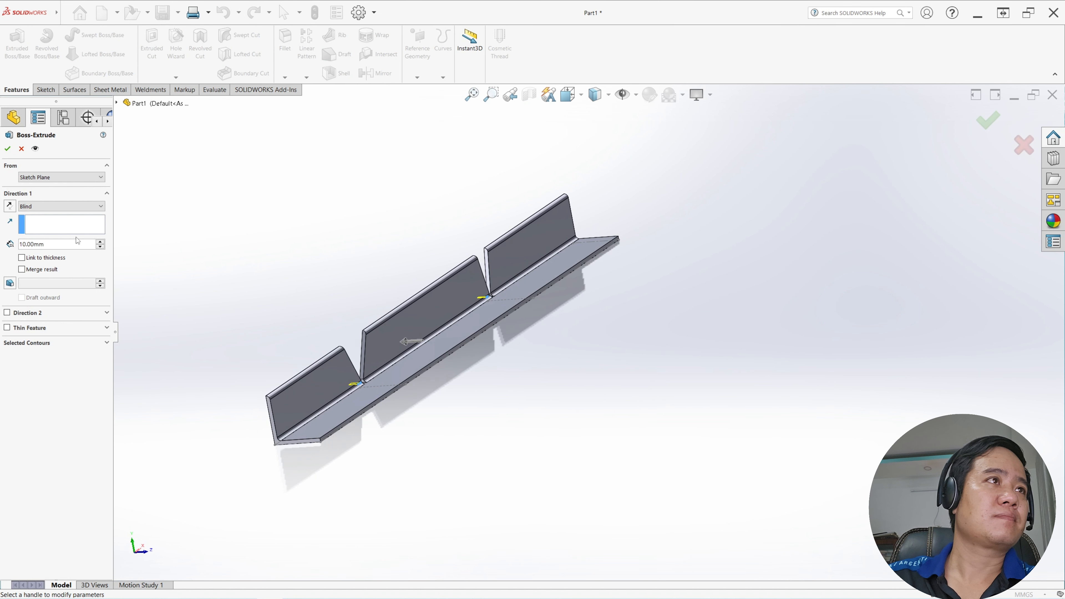
pyautogui.click(44, 207)
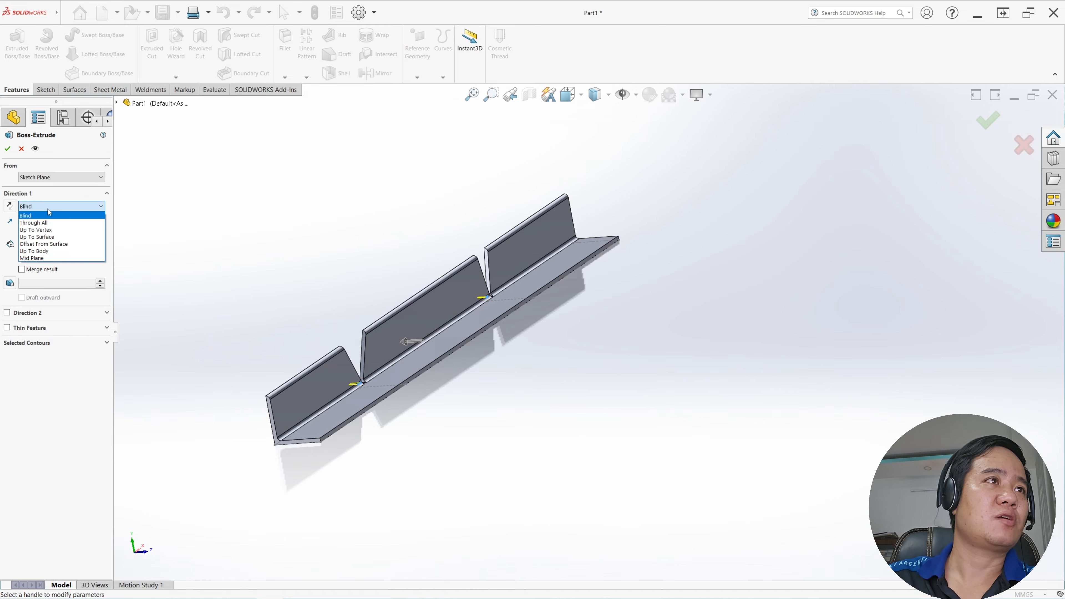
pyautogui.click(62, 237)
pyautogui.scroll(-6, 360, 419)
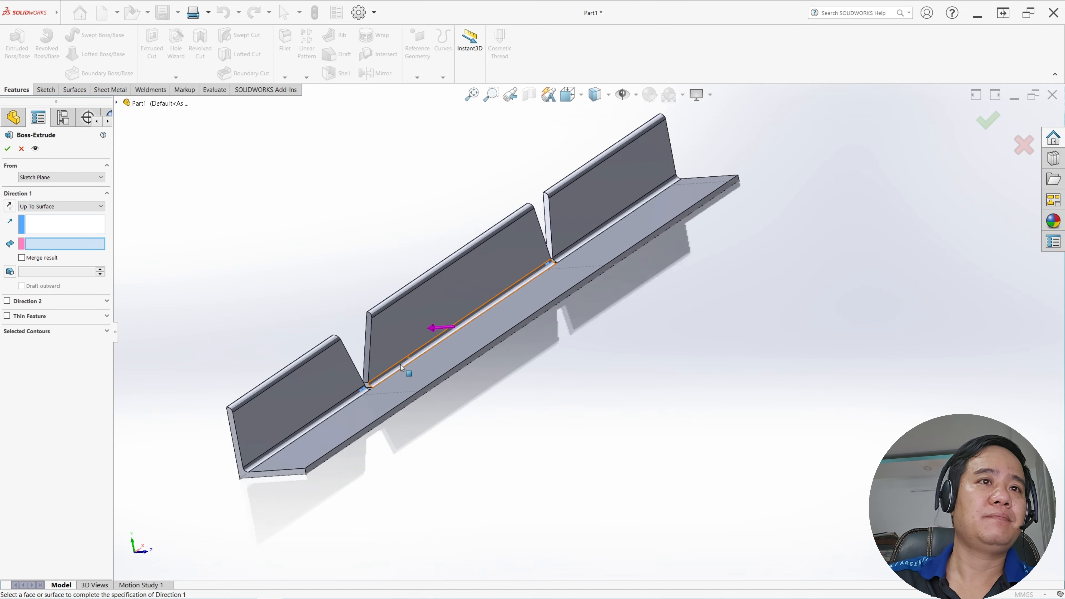
pyautogui.click(361, 433)
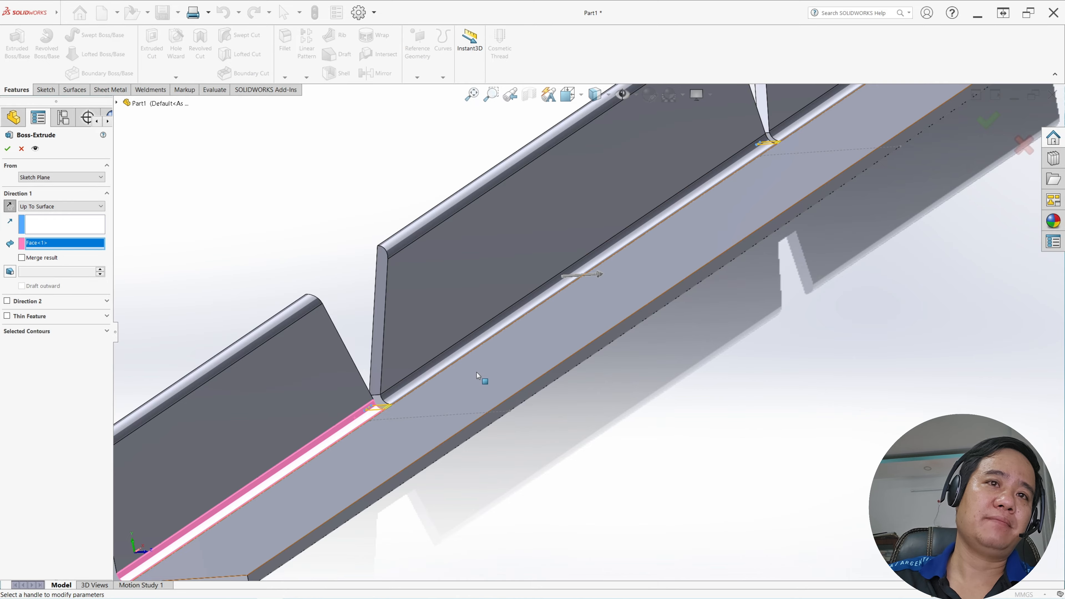
pyautogui.moveTo(499, 373); pyautogui.dragTo(470, 380, button='middle')
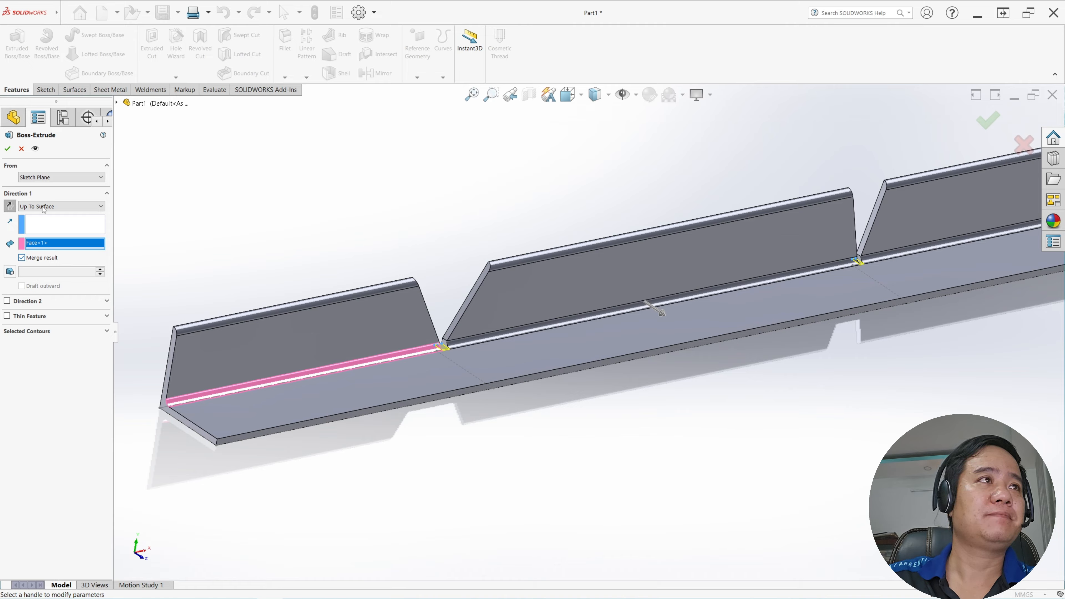
pyautogui.click(7, 149)
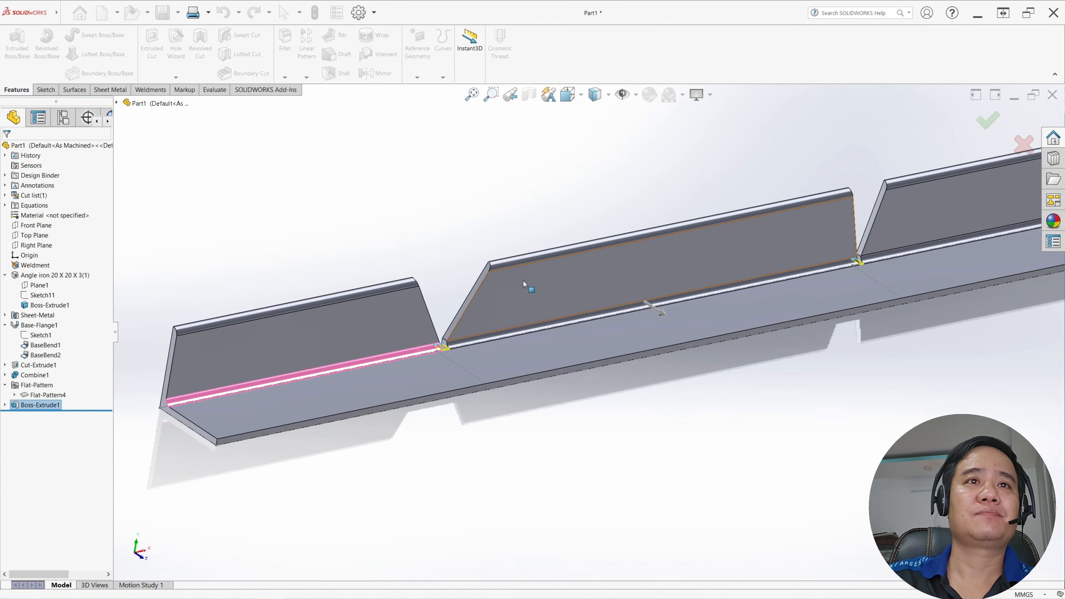
# Save the part and export it to the Desktop as Part1 in STEP AP203 format, replacing the existing file
pyautogui.scroll(4, 589, 308)
pyautogui.hotkey('ctrl', '1')
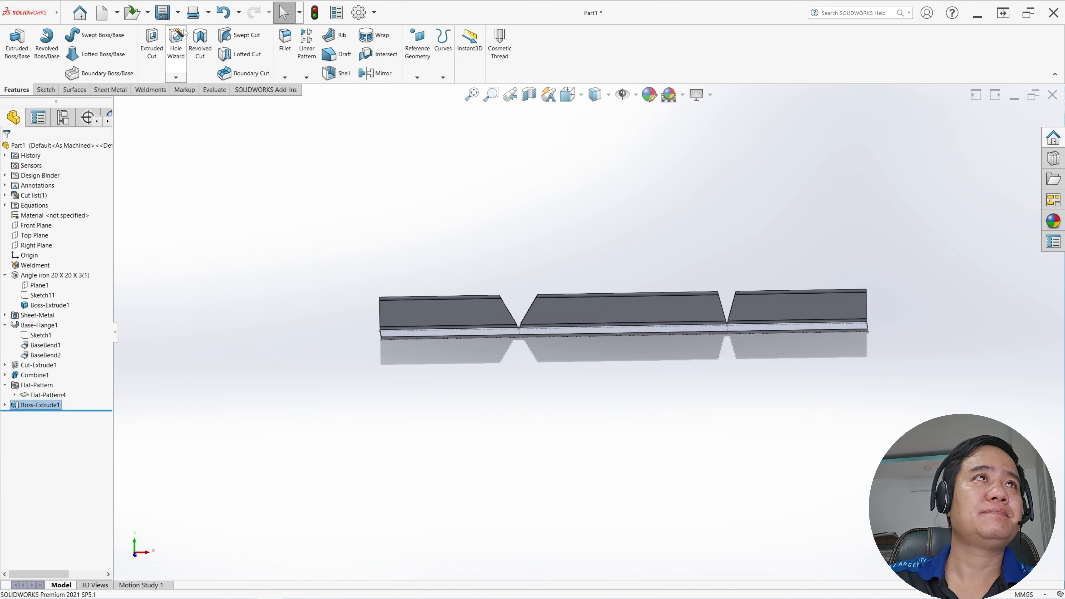
pyautogui.click(168, 15)
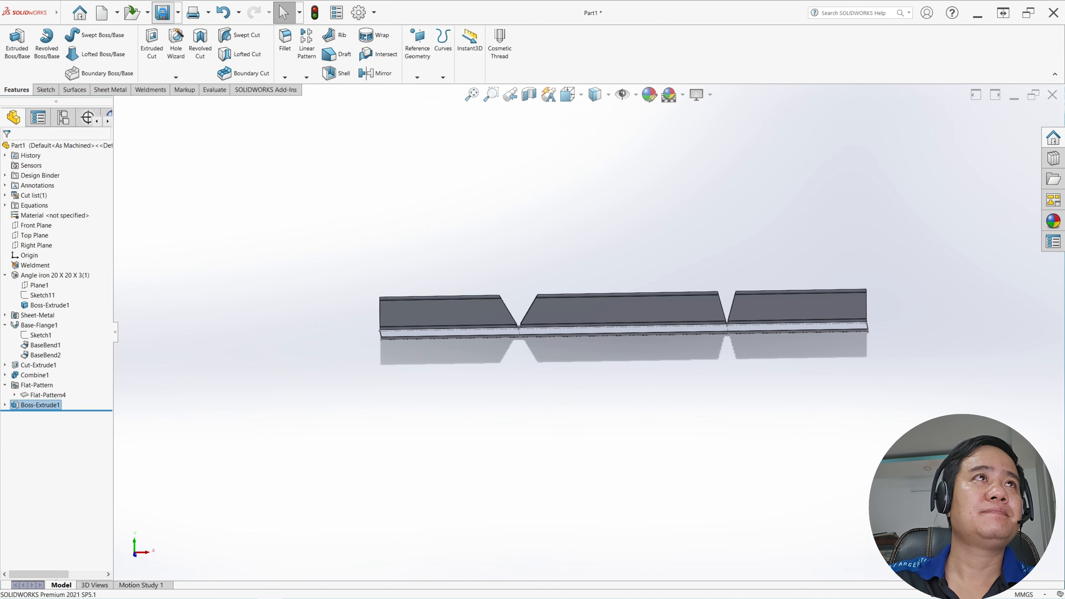
pyautogui.click(178, 13)
pyautogui.click(181, 40)
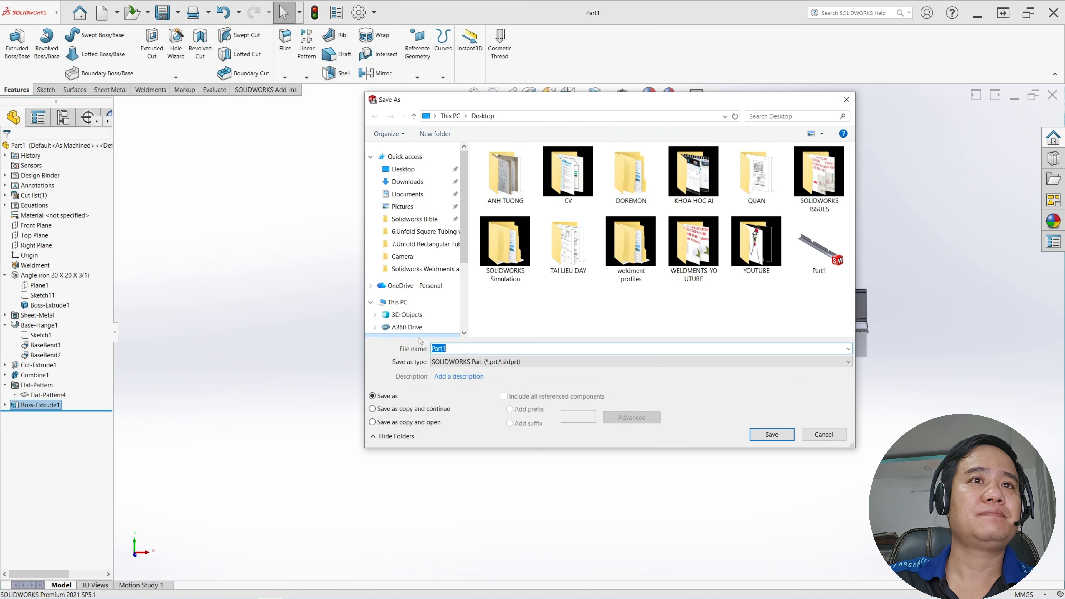
pyautogui.click(486, 361)
pyautogui.click(485, 327)
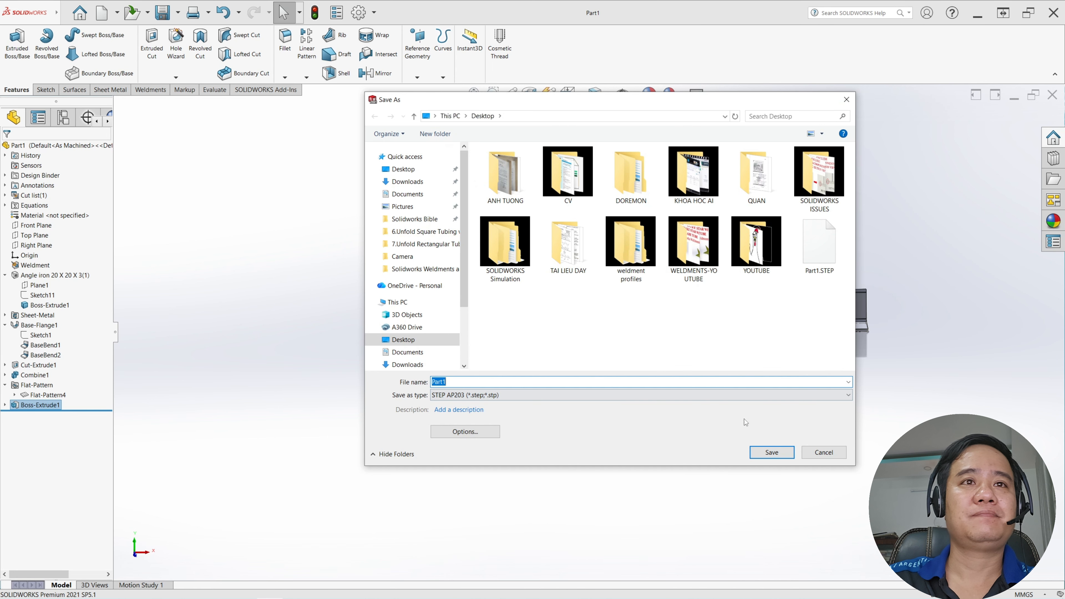
pyautogui.click(771, 453)
pyautogui.click(571, 307)
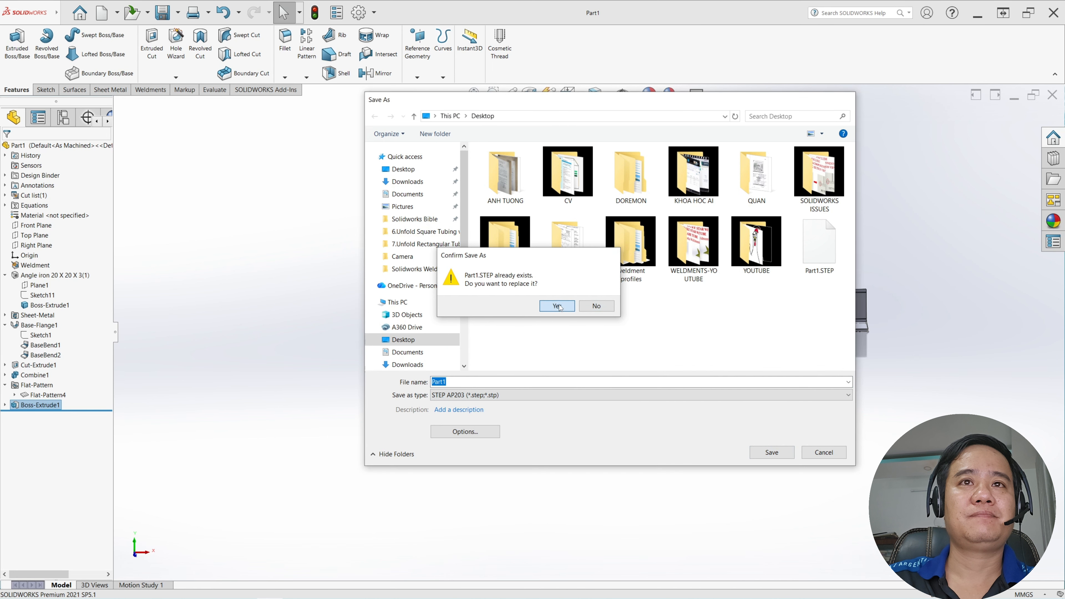
pyautogui.click(572, 290)
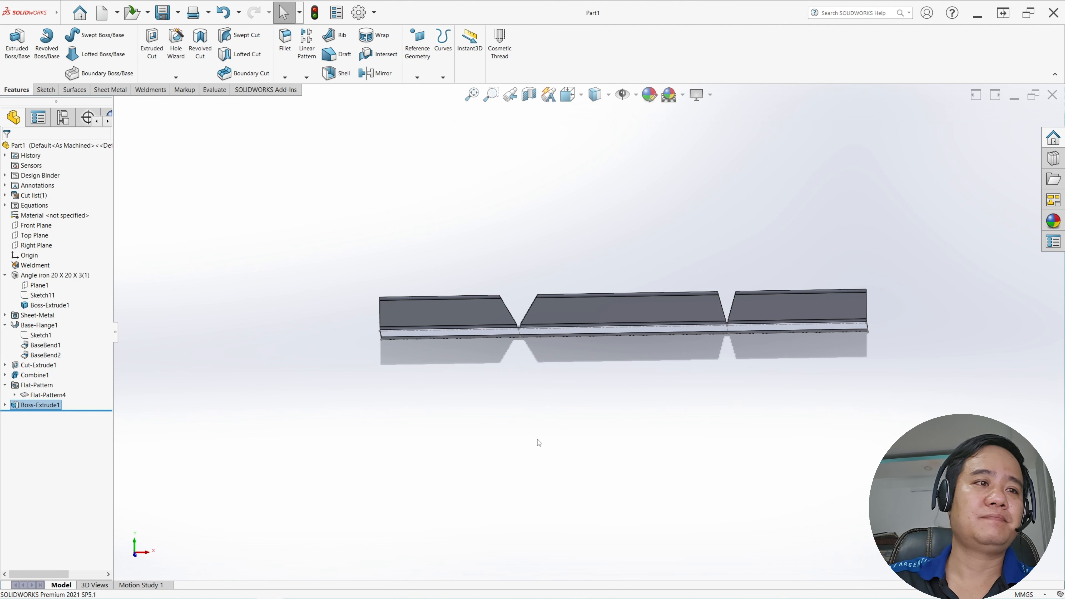
pyautogui.click(589, 444)
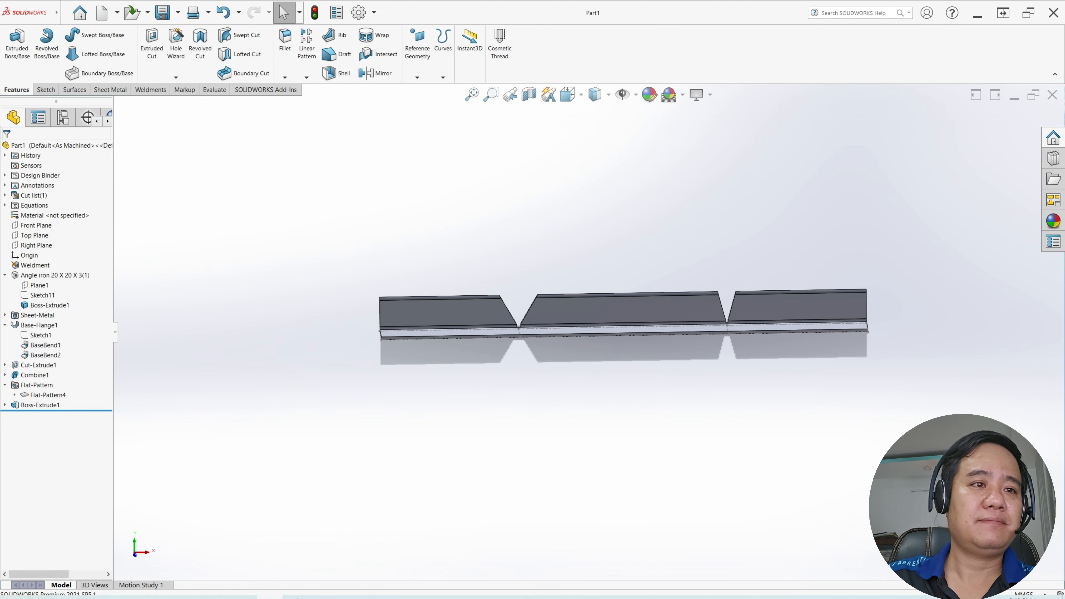
# Switch to EmpowerTubeKit and import Part1.STEP from the Desktop
pyautogui.click(322, 589)
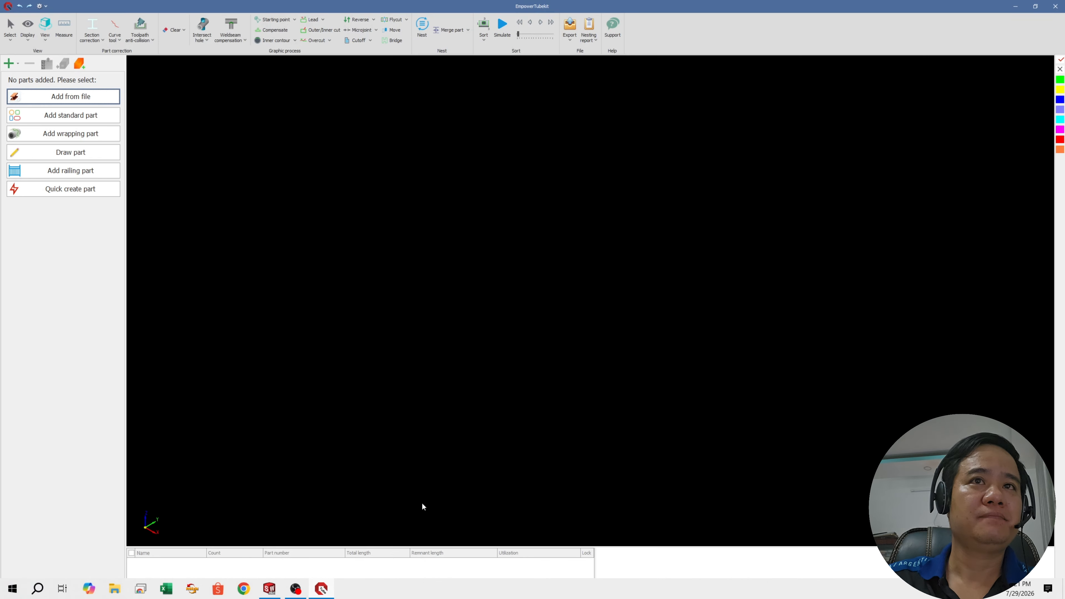
pyautogui.click(72, 97)
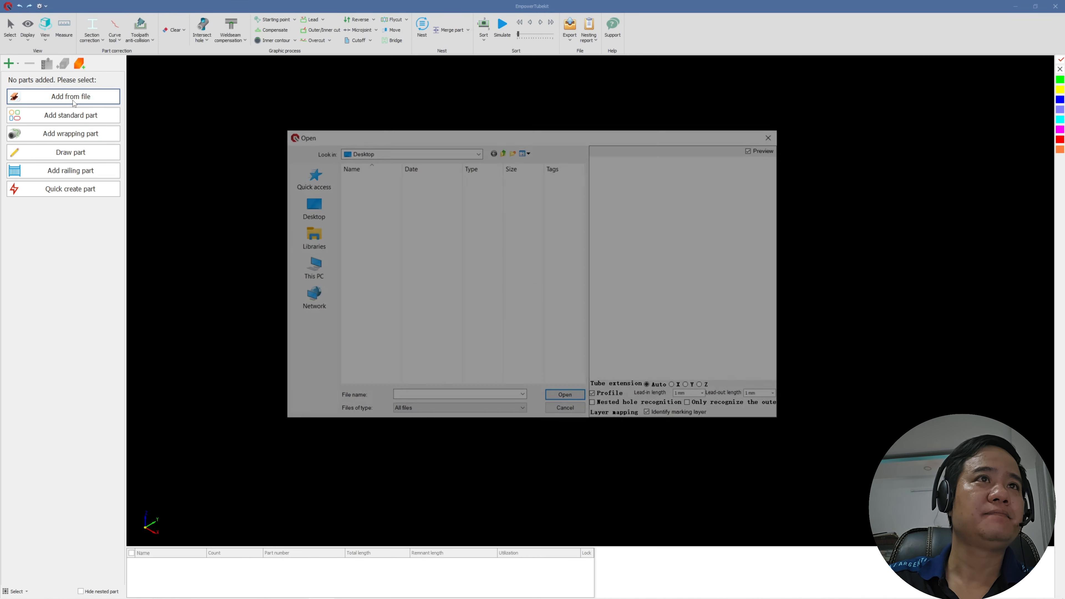
pyautogui.click(350, 288)
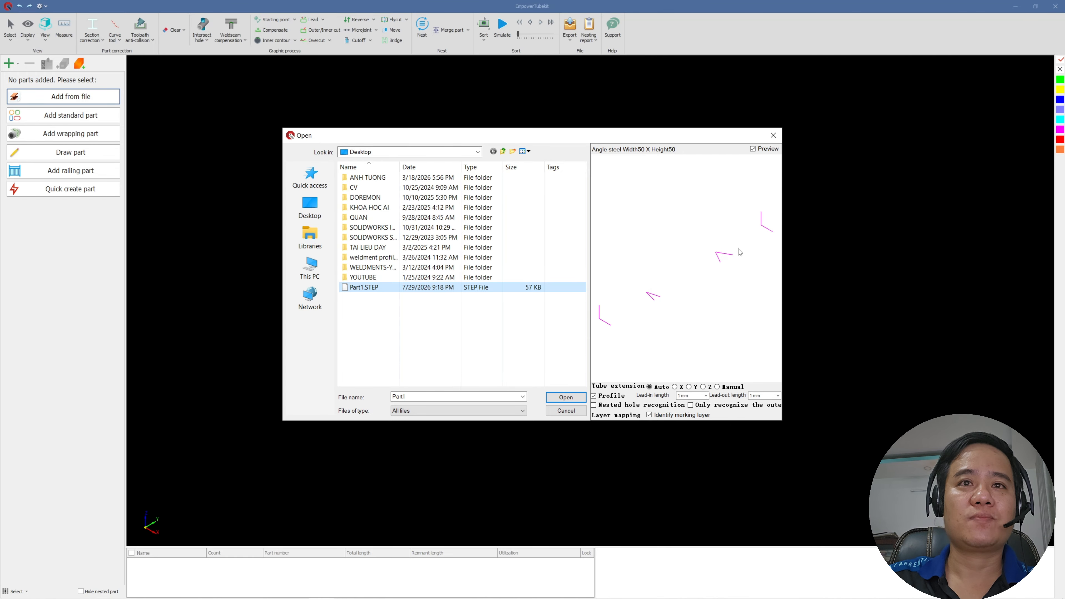
pyautogui.click(565, 398)
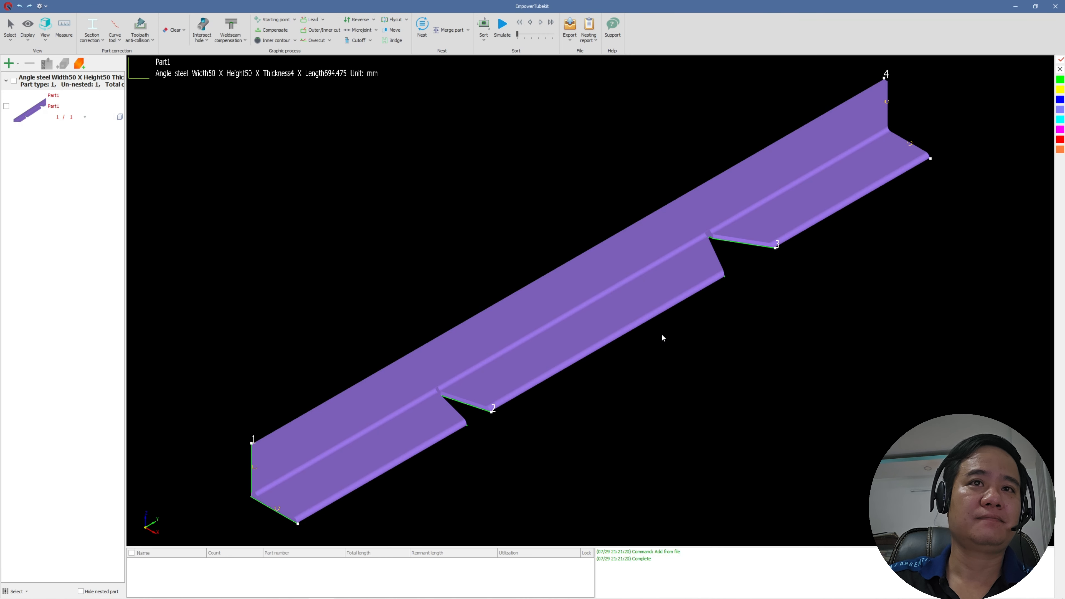
# Inspect the imported angle part and run its cutting simulation
pyautogui.scroll(-3, 662, 335)
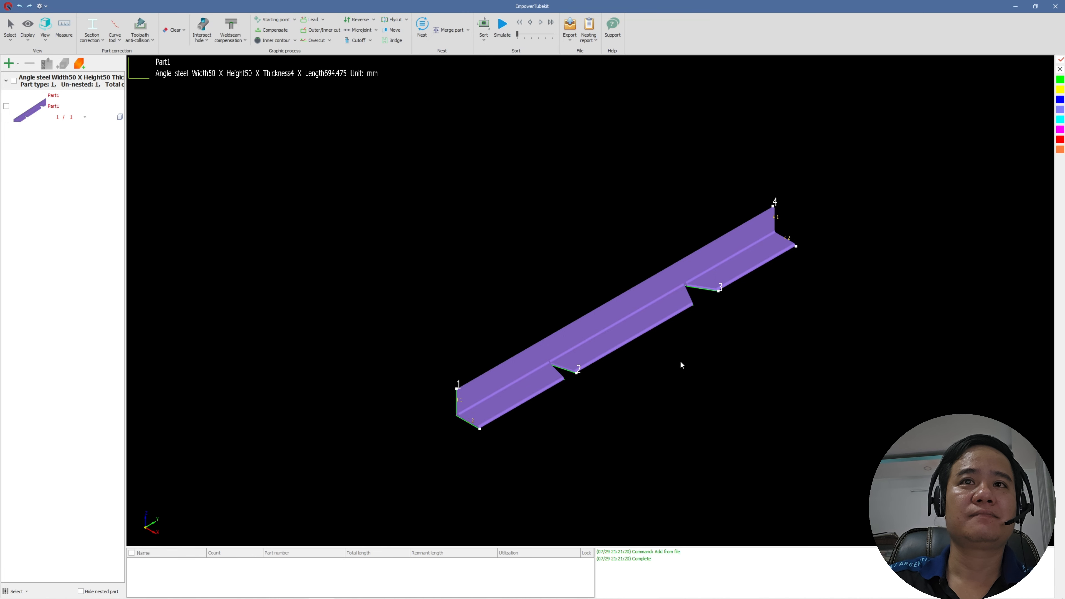
pyautogui.moveTo(680, 364); pyautogui.dragTo(637, 322, button='middle')
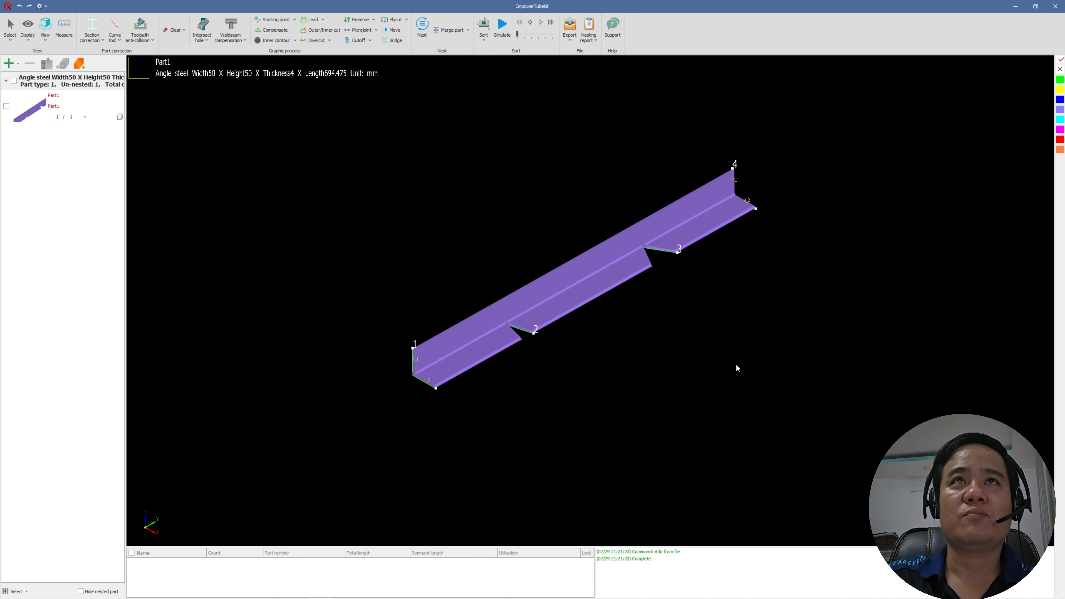
pyautogui.click(502, 26)
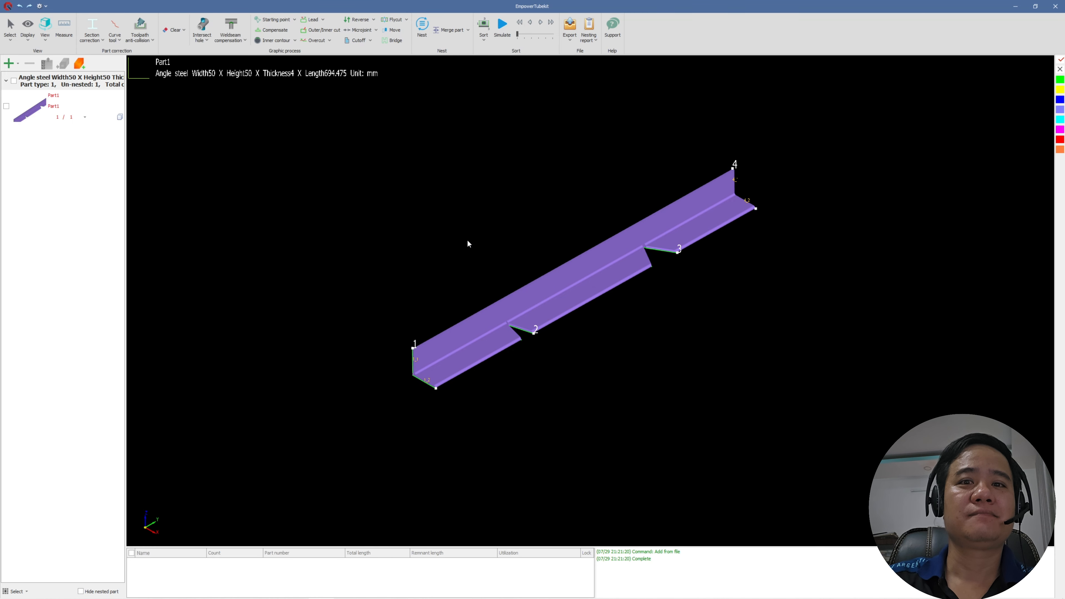
# Set the quantity of Part1 to 2 and auto-nest all parts with a tube length of 1500 mm
pyautogui.click(85, 118)
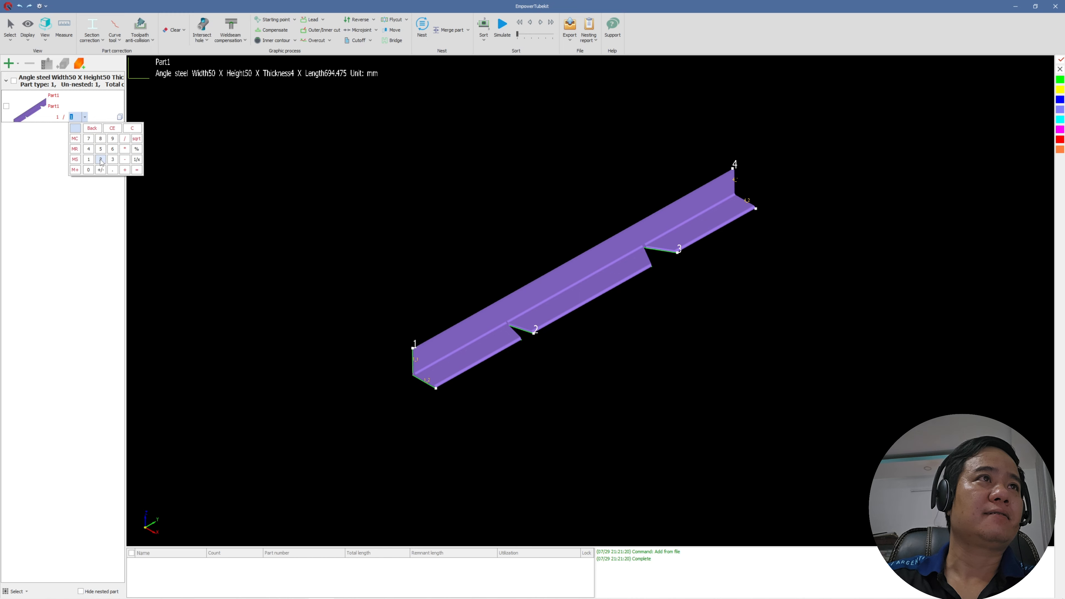
pyautogui.click(200, 144)
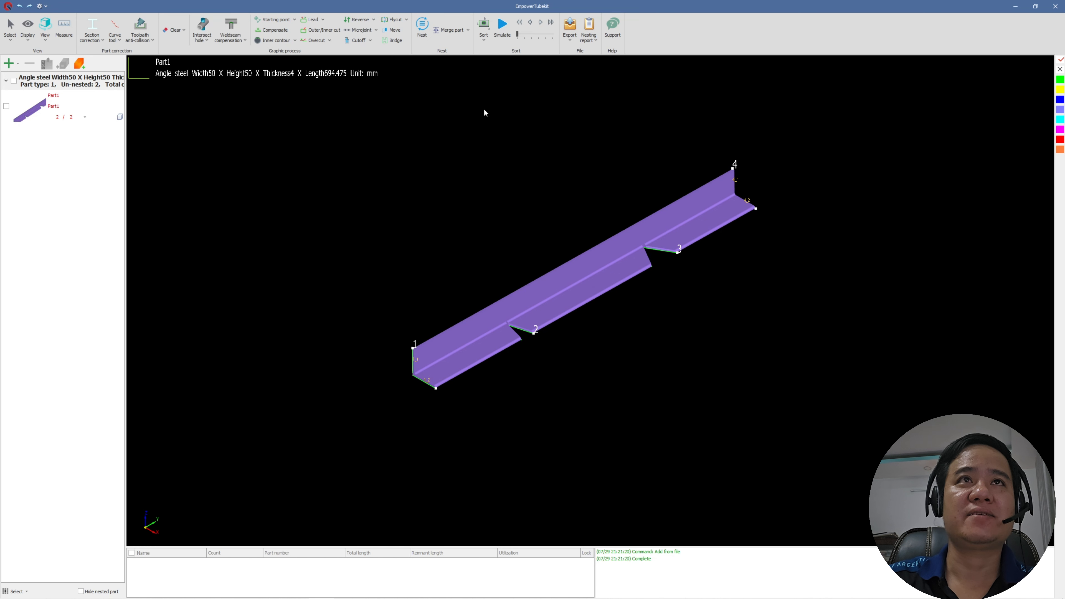
pyautogui.click(423, 29)
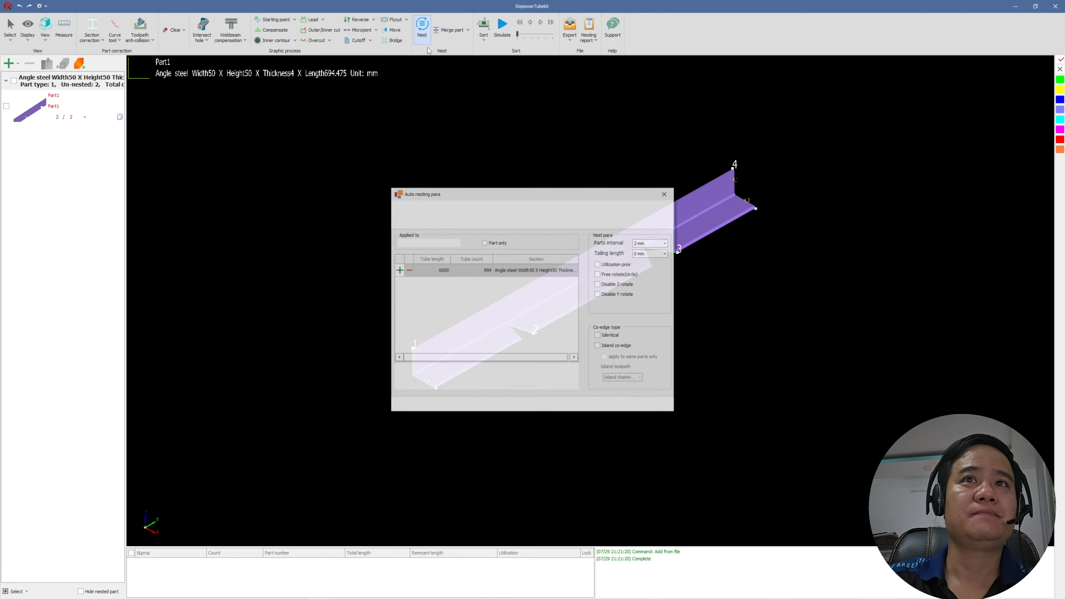
pyautogui.click(440, 271)
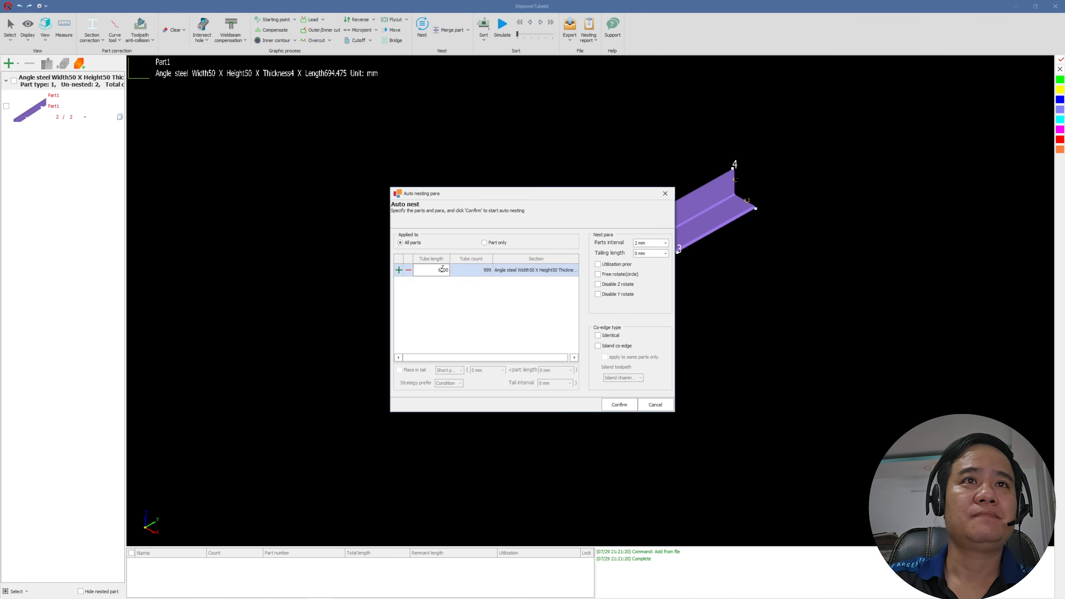
pyautogui.moveTo(435, 271); pyautogui.dragTo(459, 274)
pyautogui.write('15000')
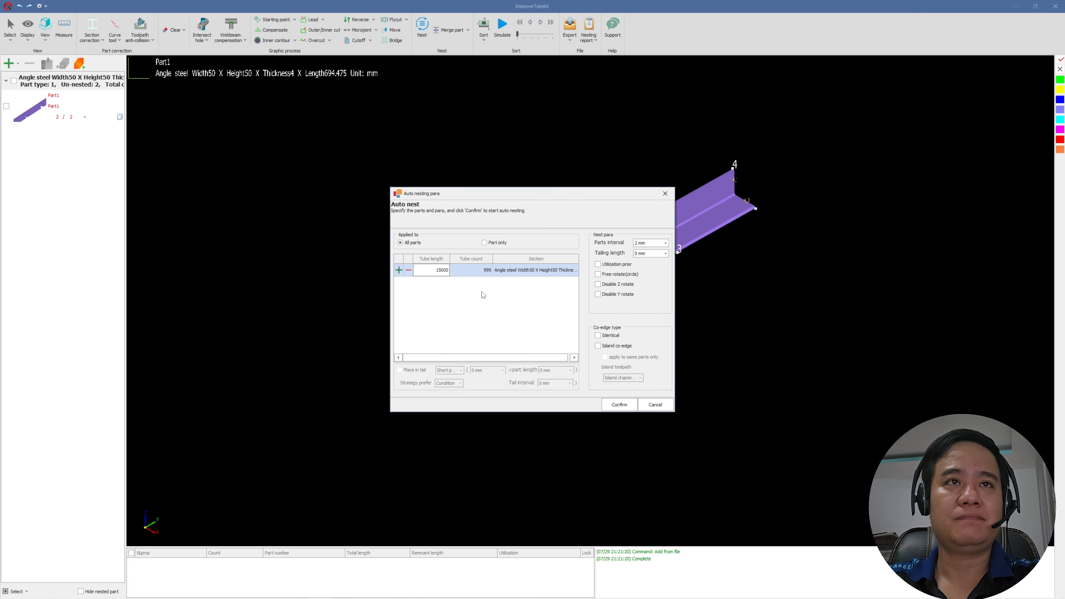
pyautogui.press('BackSpace')
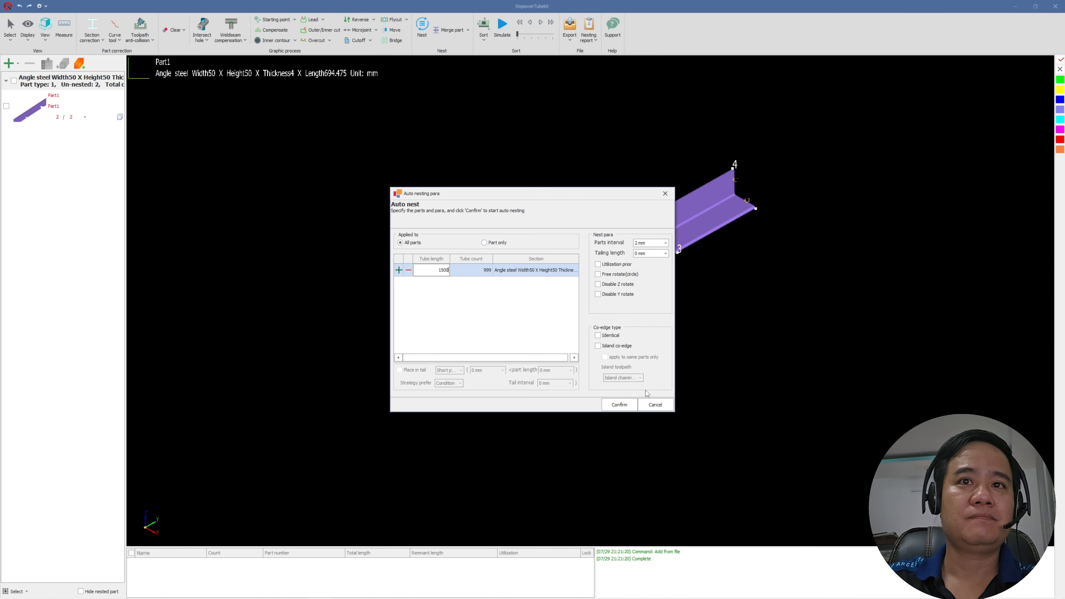
pyautogui.click(624, 406)
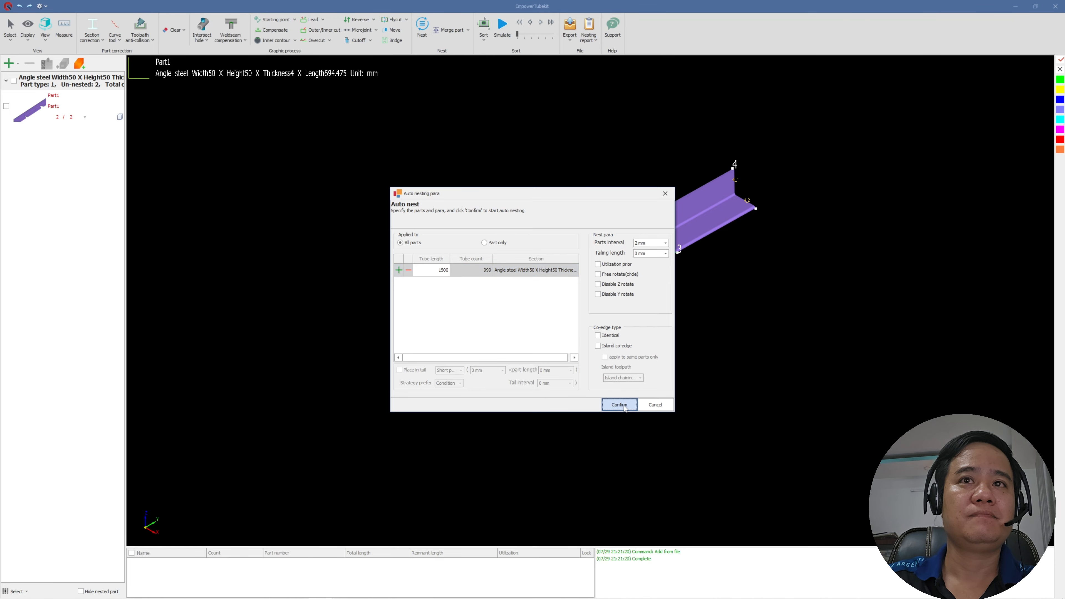
# Export the nesting result to the Desktop folder
pyautogui.scroll(-3, 703, 337)
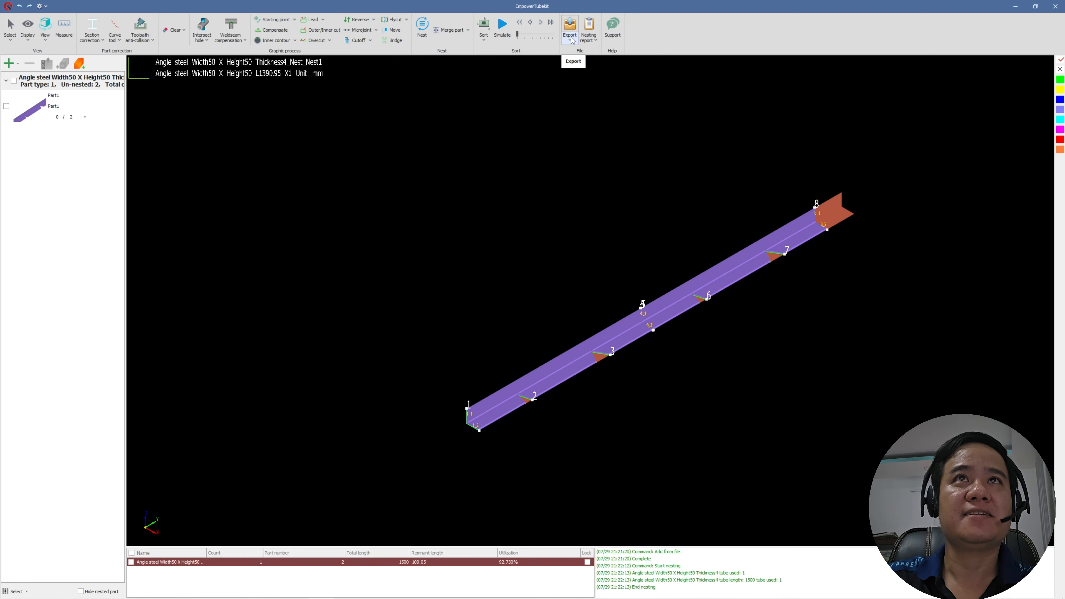
pyautogui.click(569, 25)
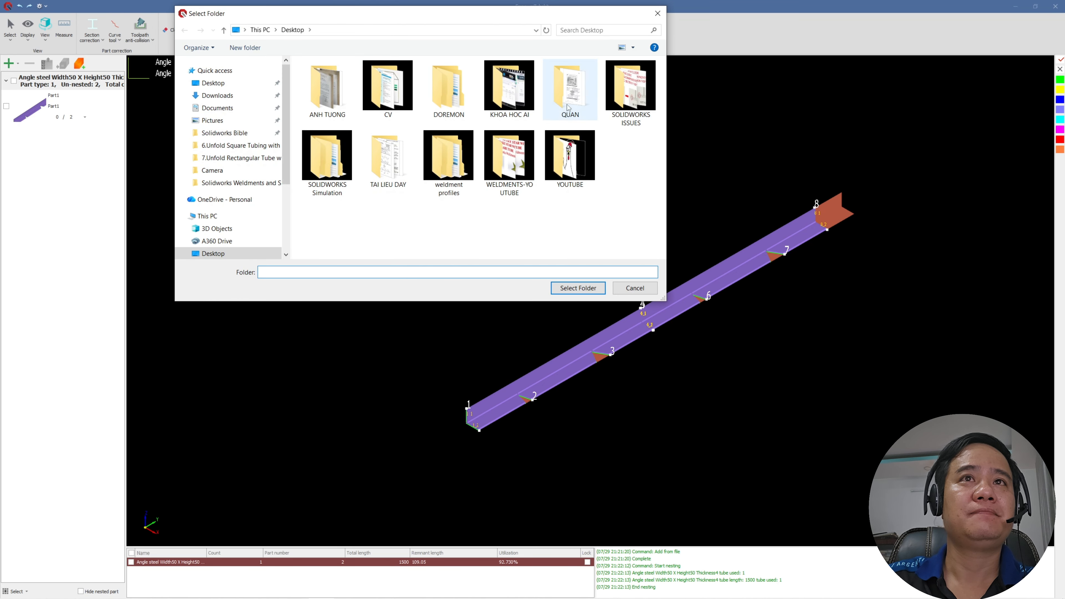
pyautogui.click(558, 289)
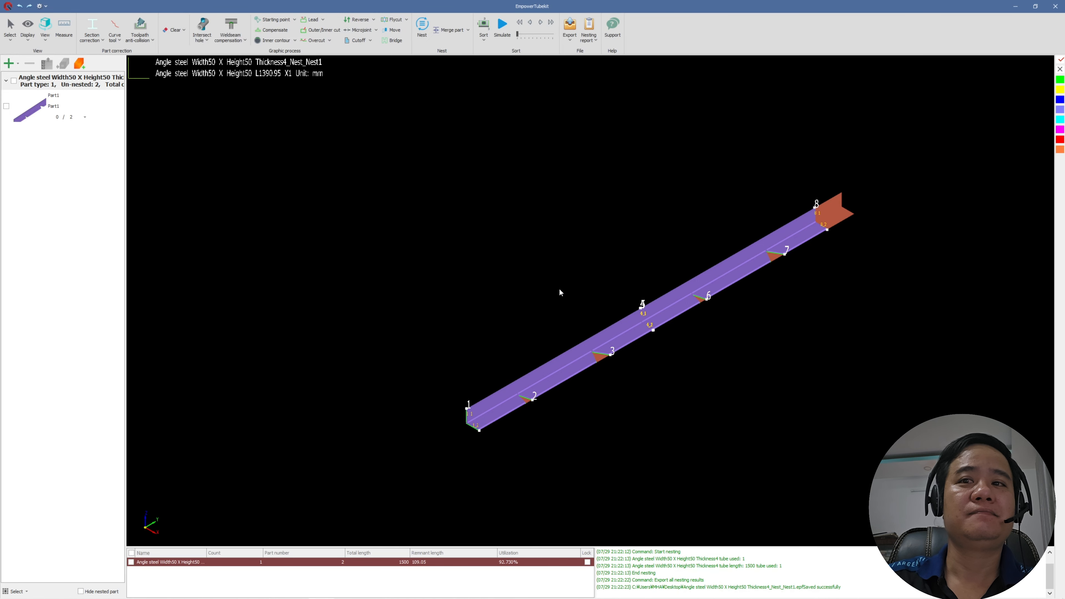
# Minimise the open application windows and select the exported nest file on the desktop
pyautogui.click(1015, 9)
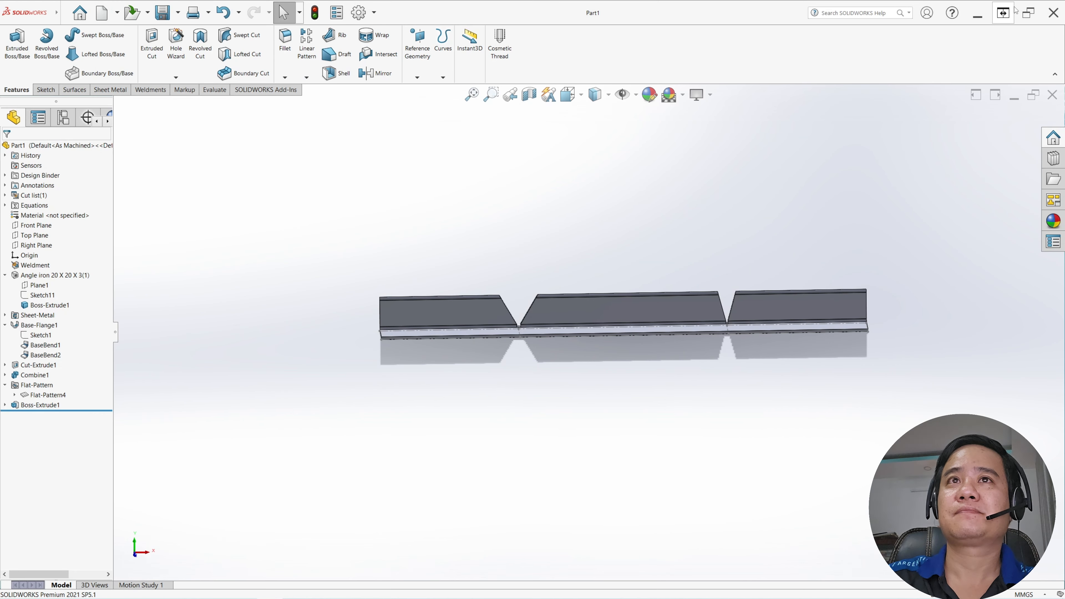
pyautogui.click(977, 17)
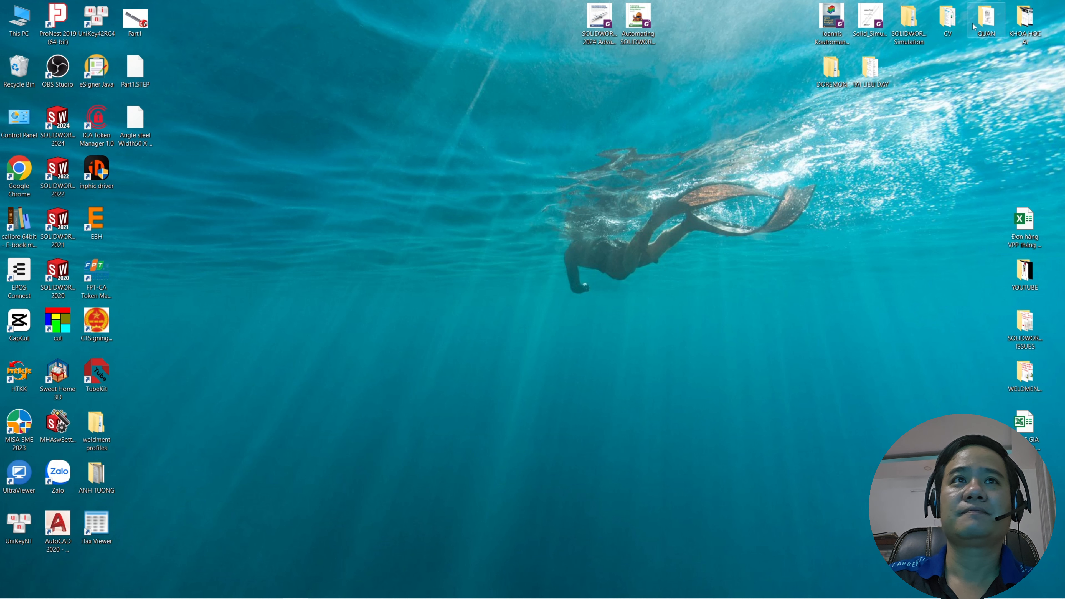
pyautogui.click(143, 134)
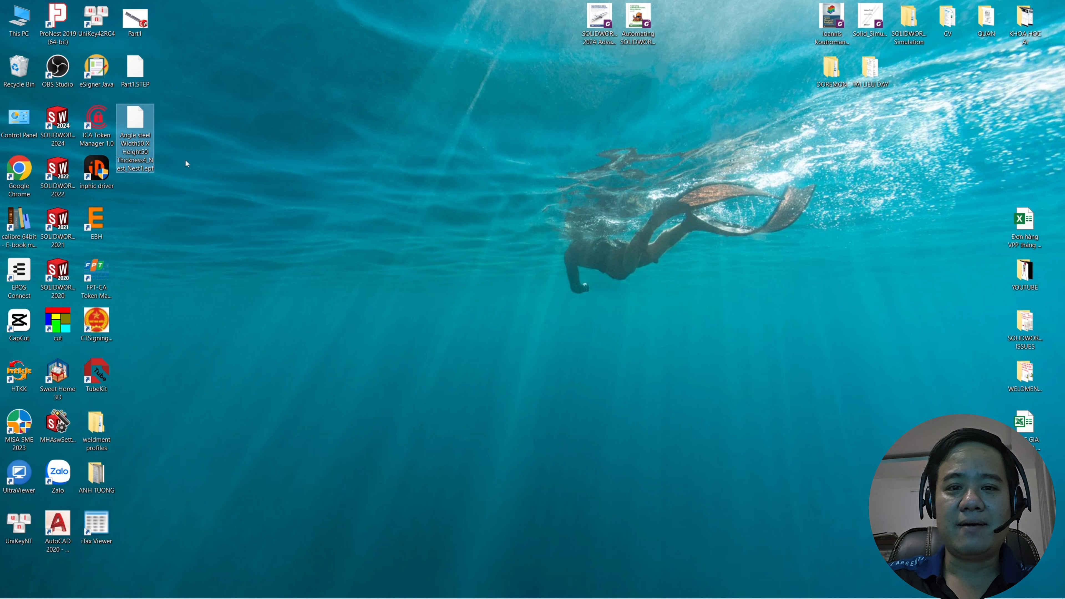